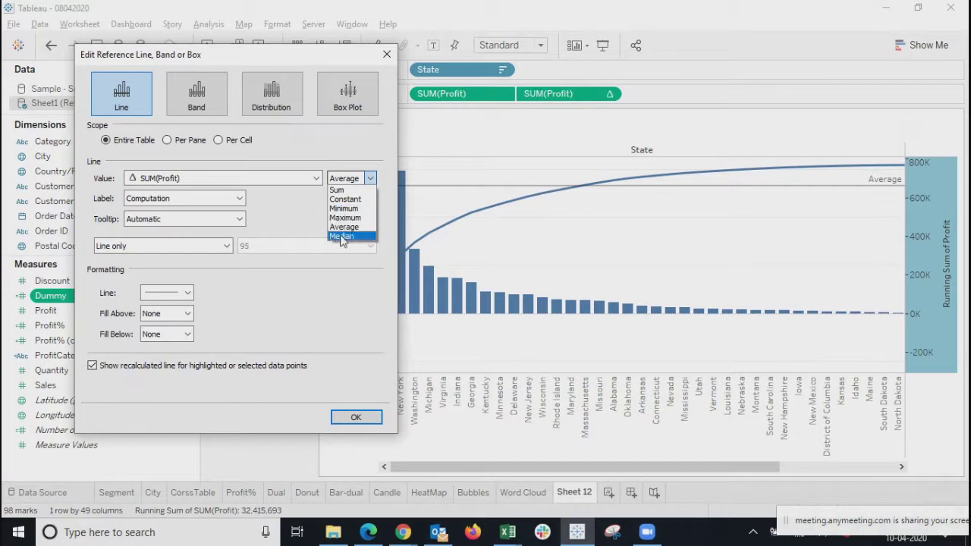
Step: Change the Running Sum of Profit reference line's computation to Median, check the available value fields, and close the settings
click(333, 237)
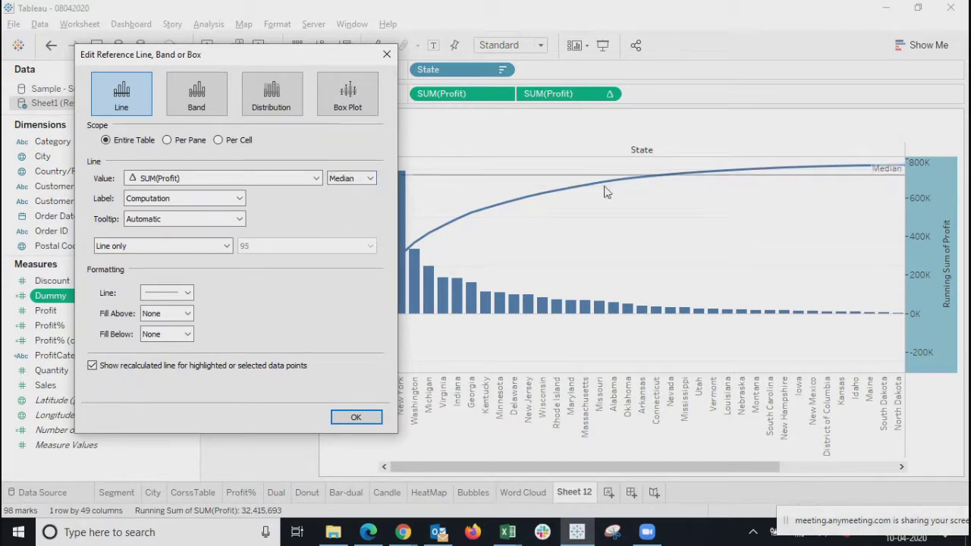
click(358, 179)
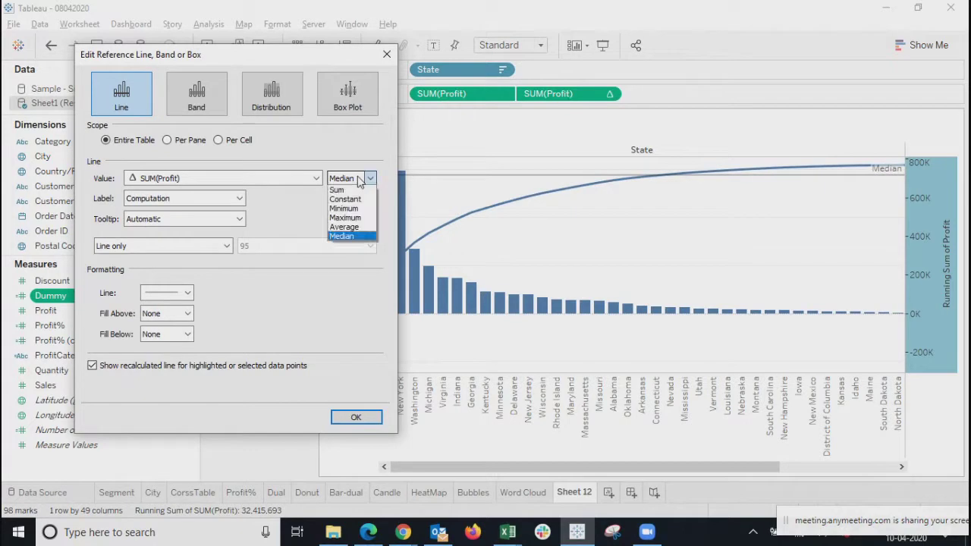
click(288, 206)
click(265, 178)
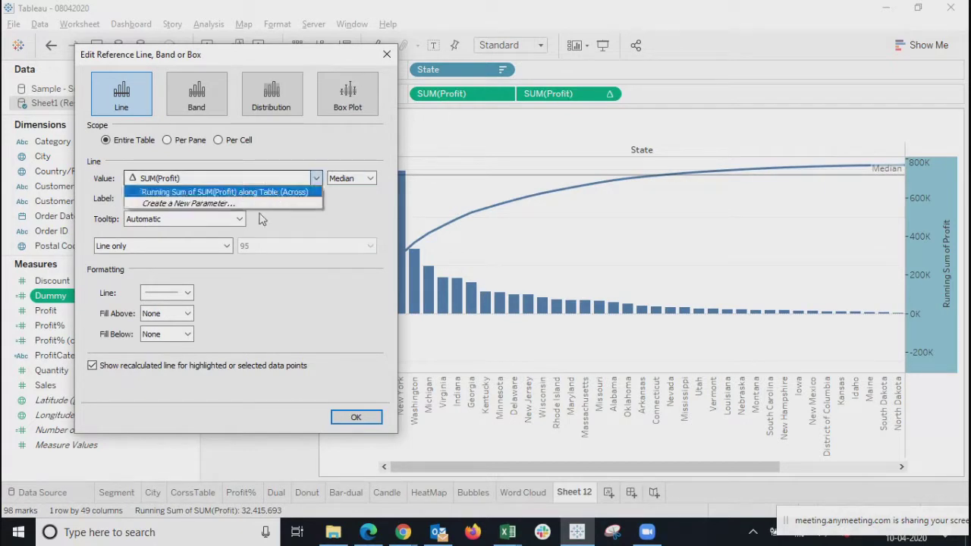
click(350, 209)
click(388, 54)
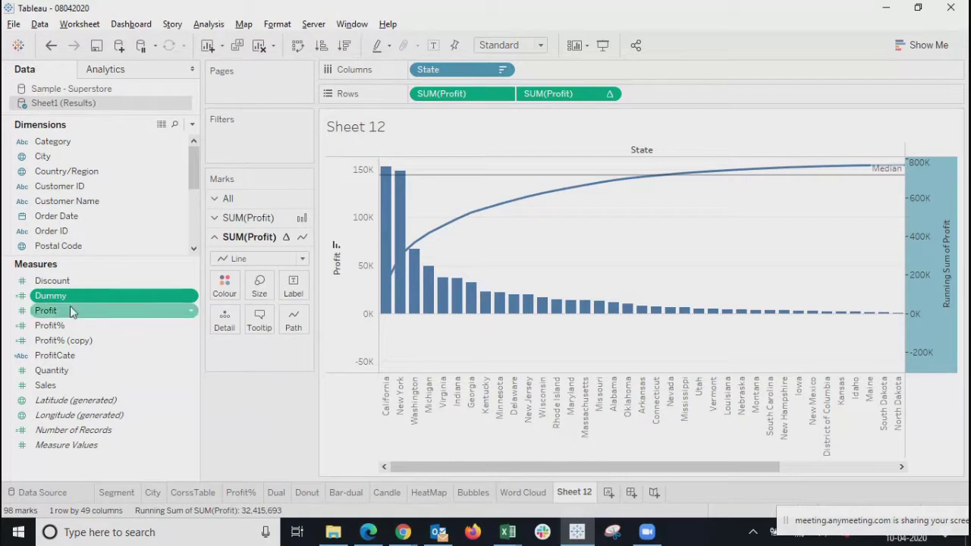
Step: Add Sales as a detail field to the running-sum line marks
ctrl+click(46, 311)
drag(49, 387, 226, 326)
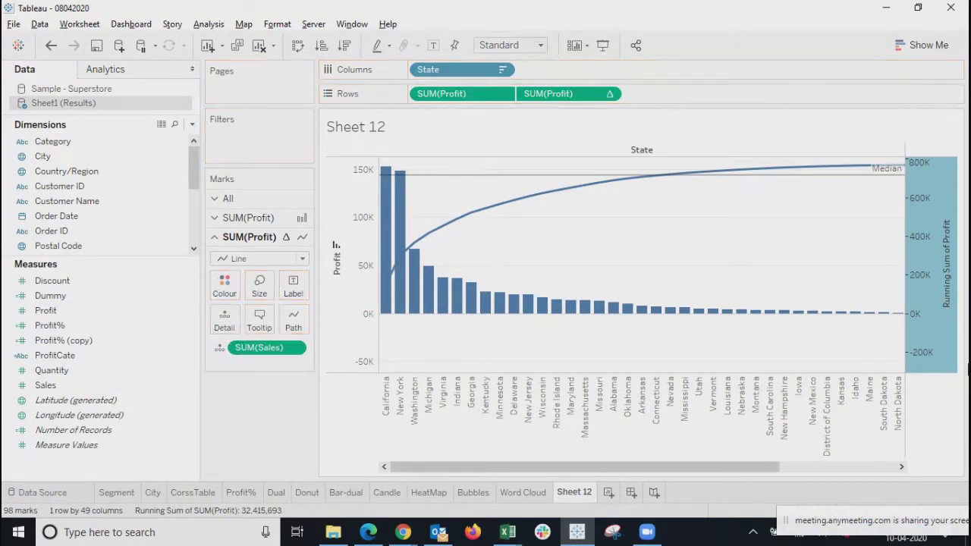
Step: Base the Running Sum of Profit axis's reference line on SUM(Sales) and set its computation to Average
right_click(936, 333)
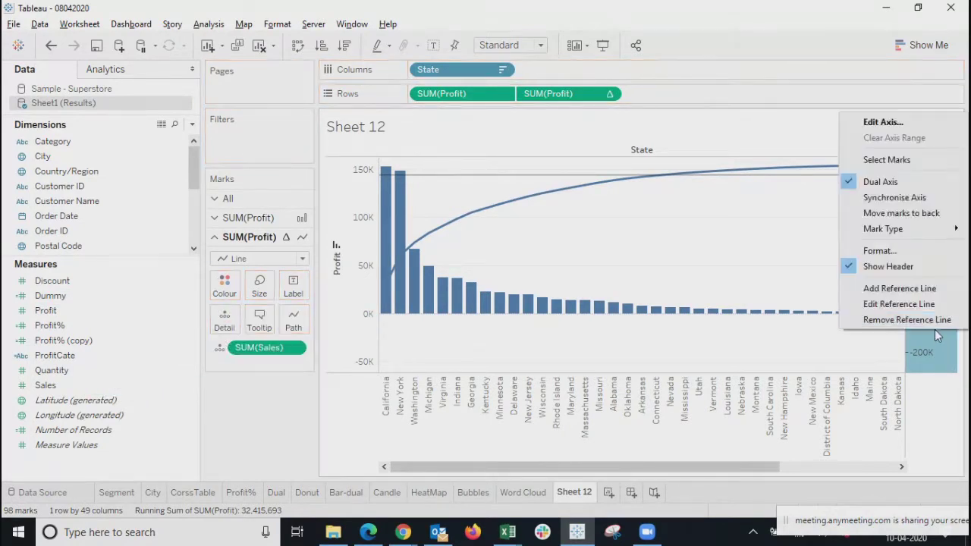
click(887, 307)
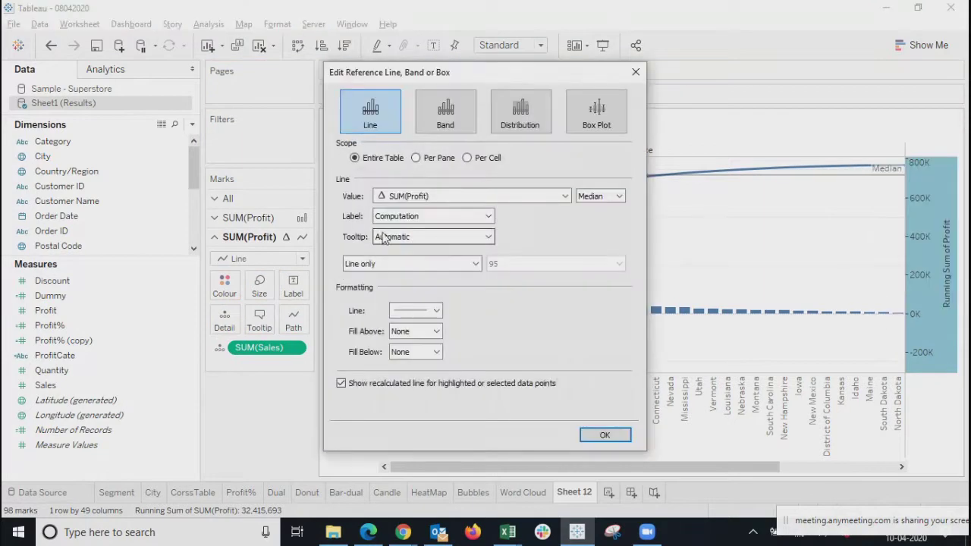
click(419, 196)
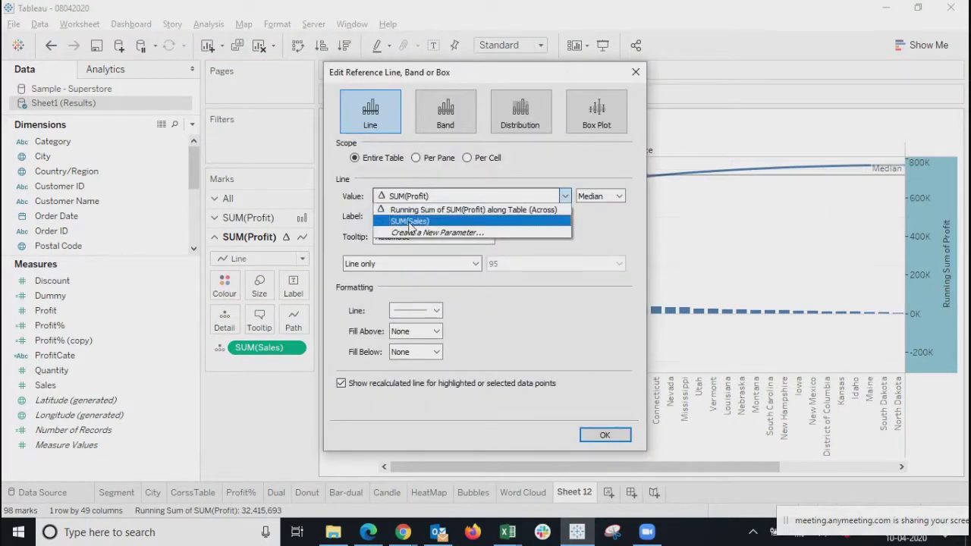
click(410, 221)
click(604, 198)
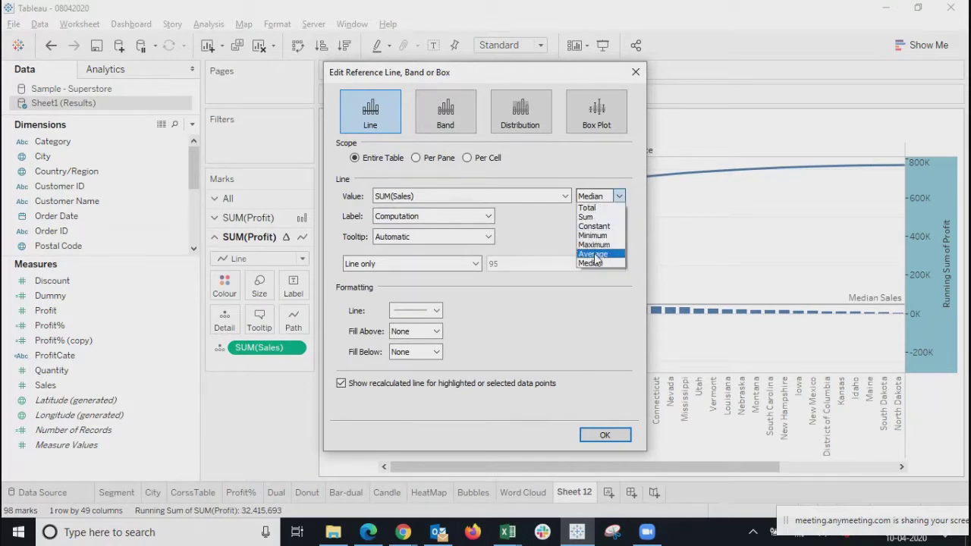
click(593, 254)
Step: Try Maximum as the reference line's computation, then switch it to Constant and apply the setting
click(598, 199)
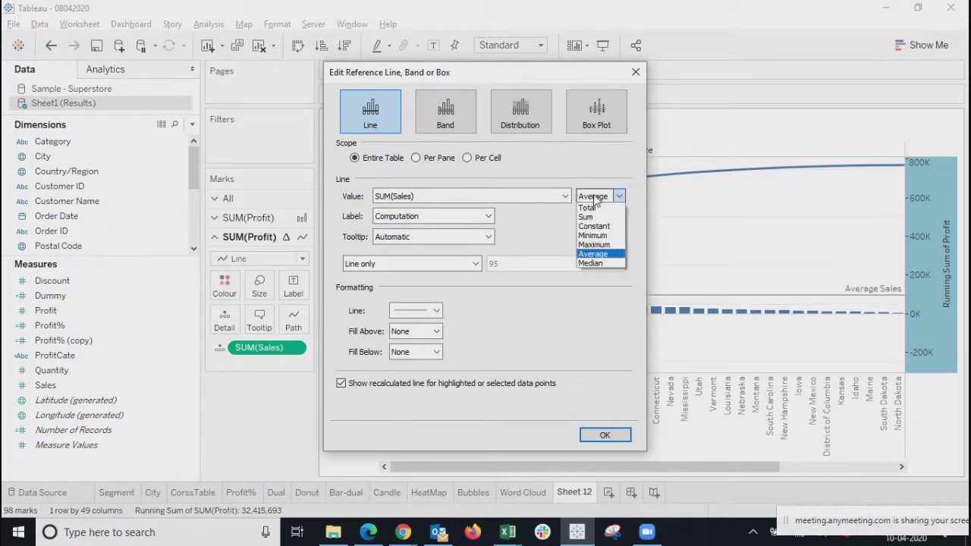
click(592, 245)
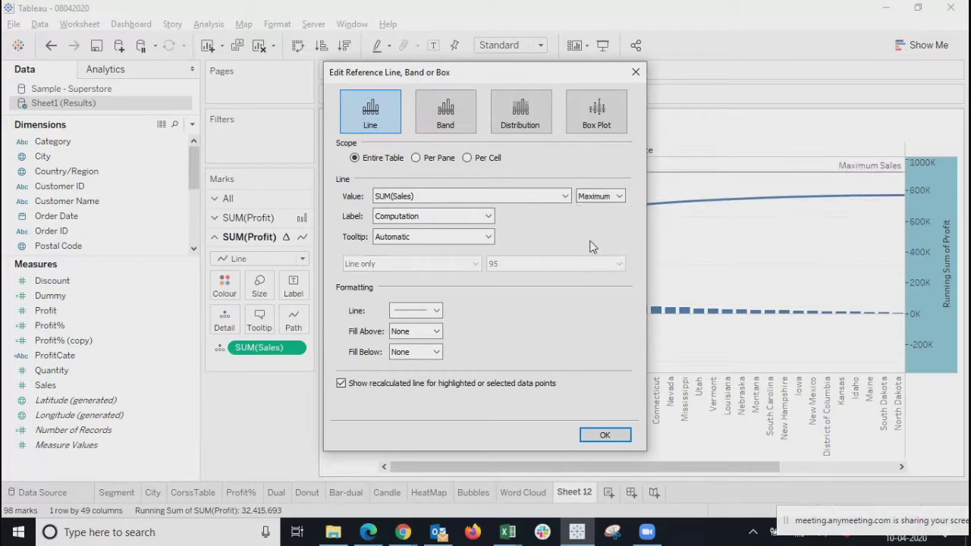
click(599, 196)
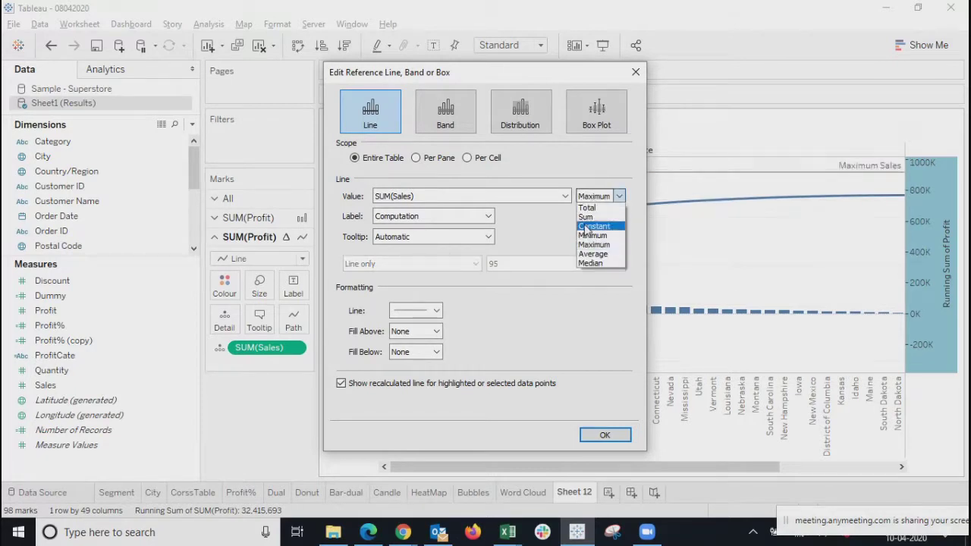
click(586, 228)
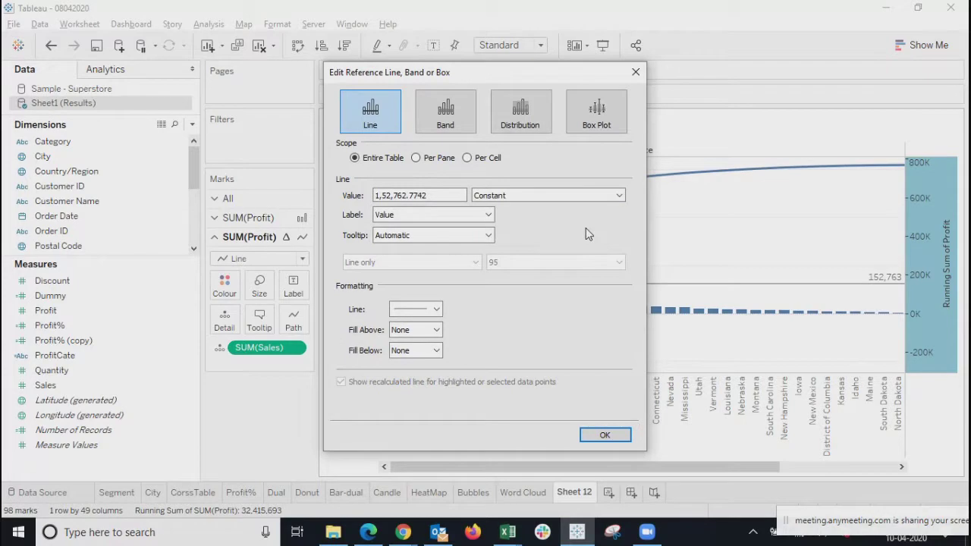
click(616, 434)
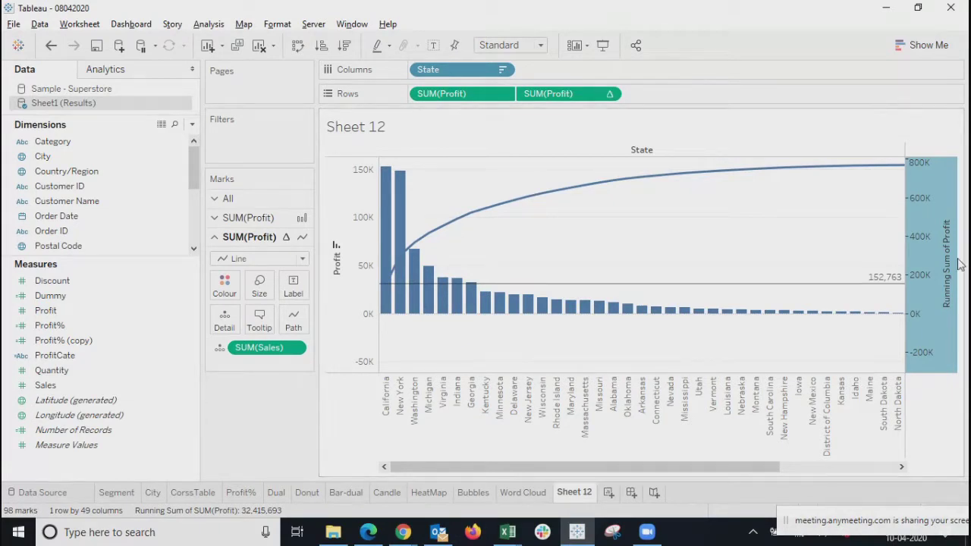
Step: Set the Running Sum of Profit reference line to the Average of the running SUM(Profit) and apply it
right_click(922, 347)
click(885, 315)
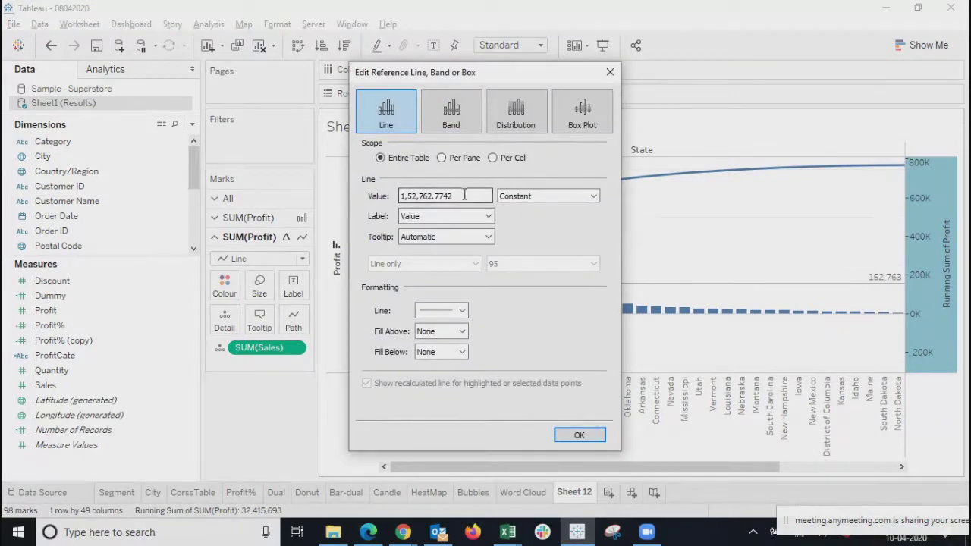
click(546, 199)
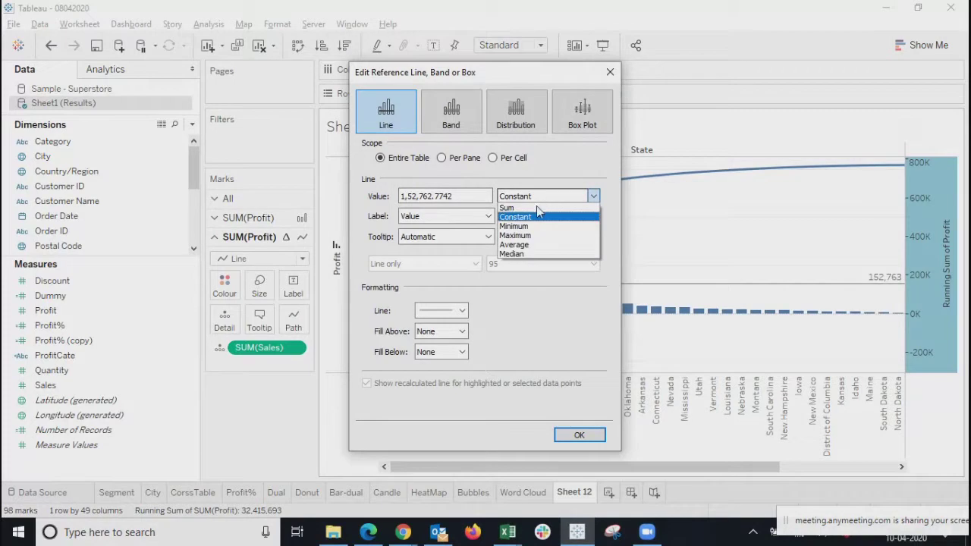
click(521, 246)
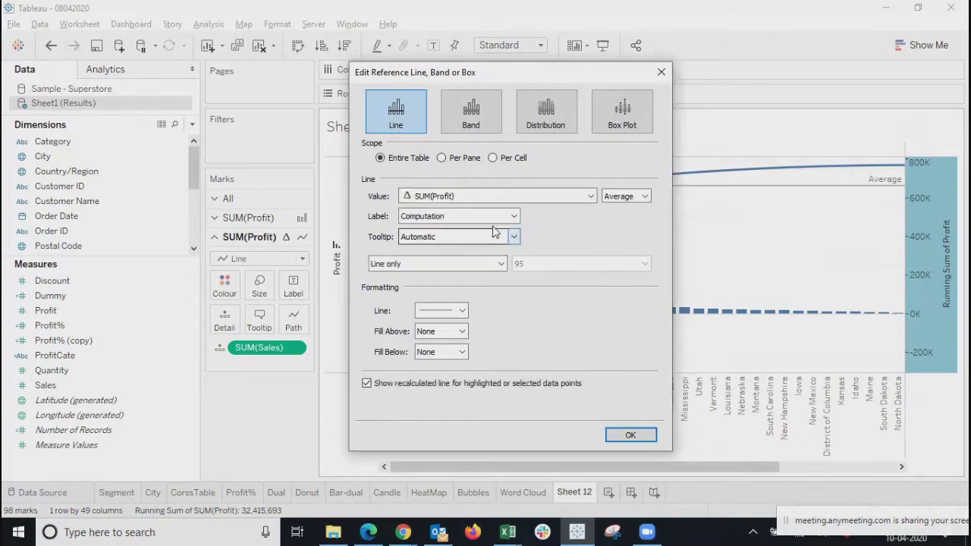
click(478, 196)
click(595, 162)
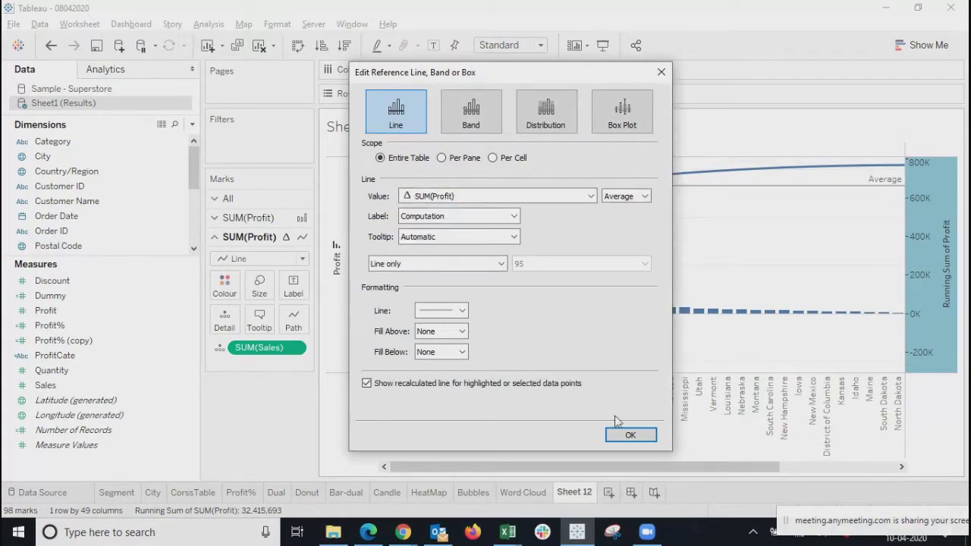
click(630, 434)
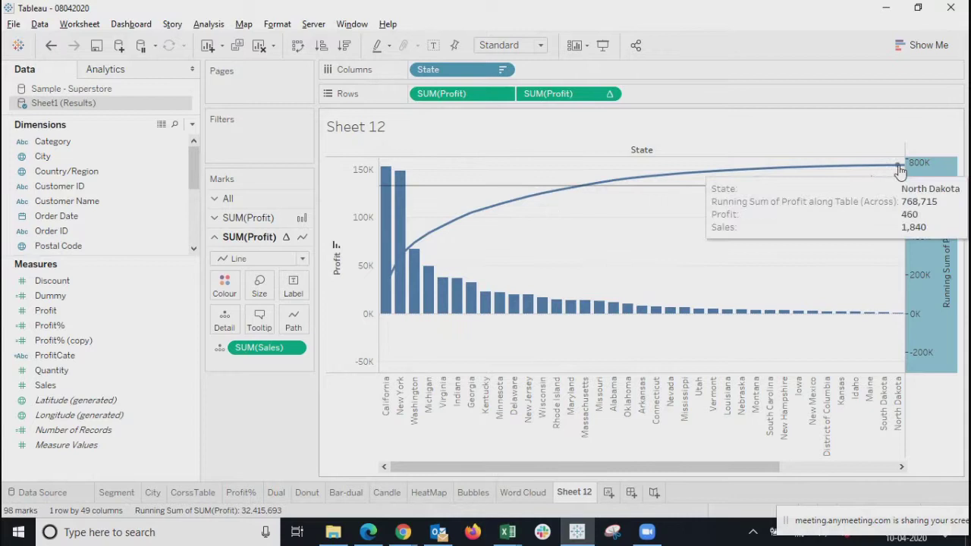
Step: Examine the recalculated average for marks from California through Rhode Island and then through Massachusetts, and clear the selection
mouse_move(559, 194)
drag(558, 190, 383, 336)
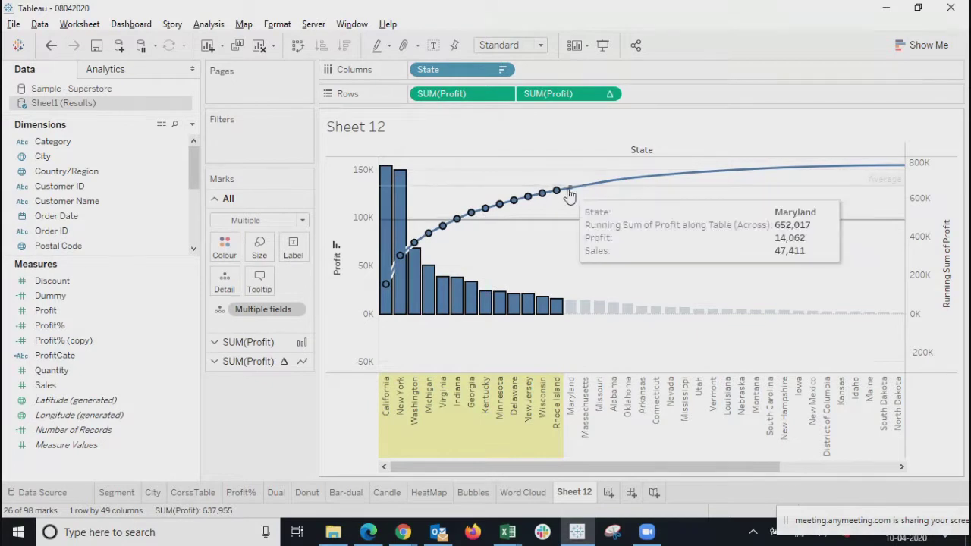
click(578, 252)
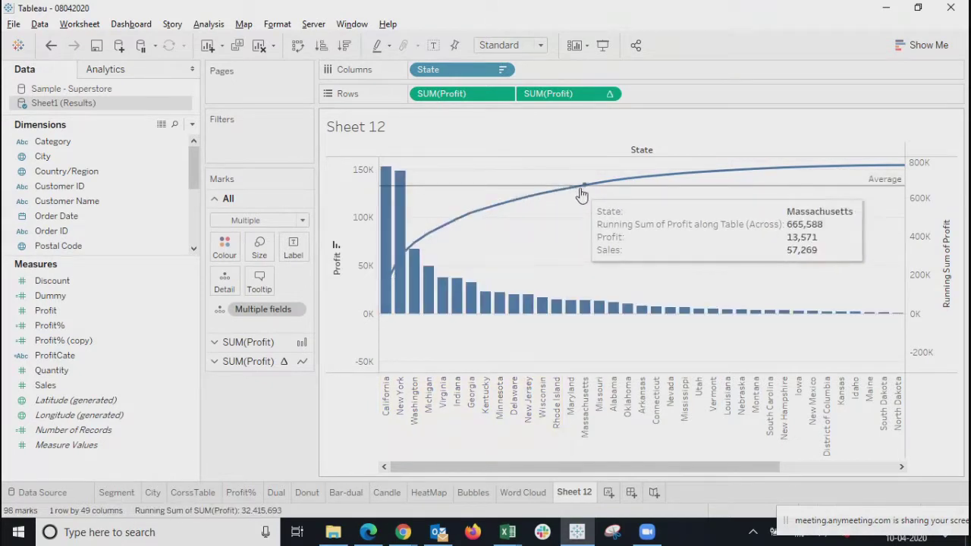
drag(581, 187, 376, 342)
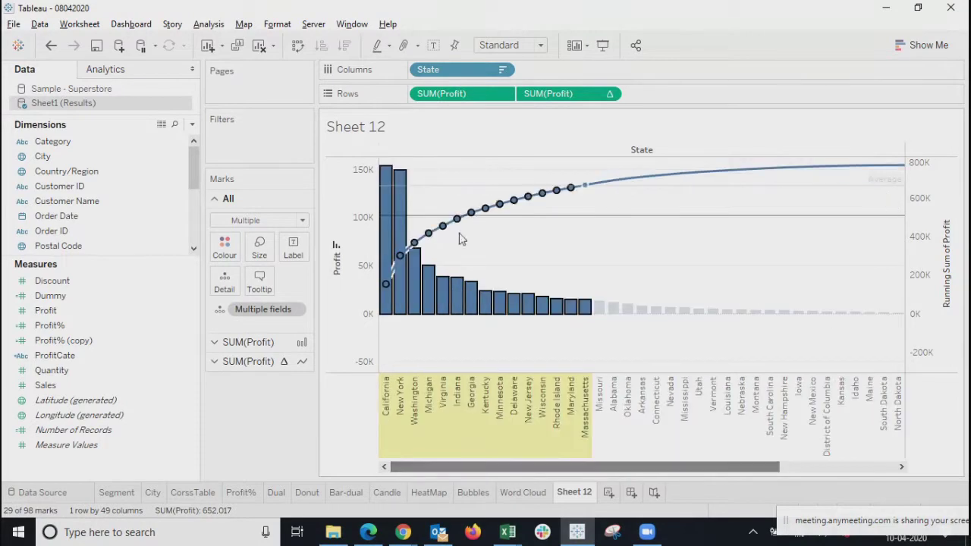
key(Escape)
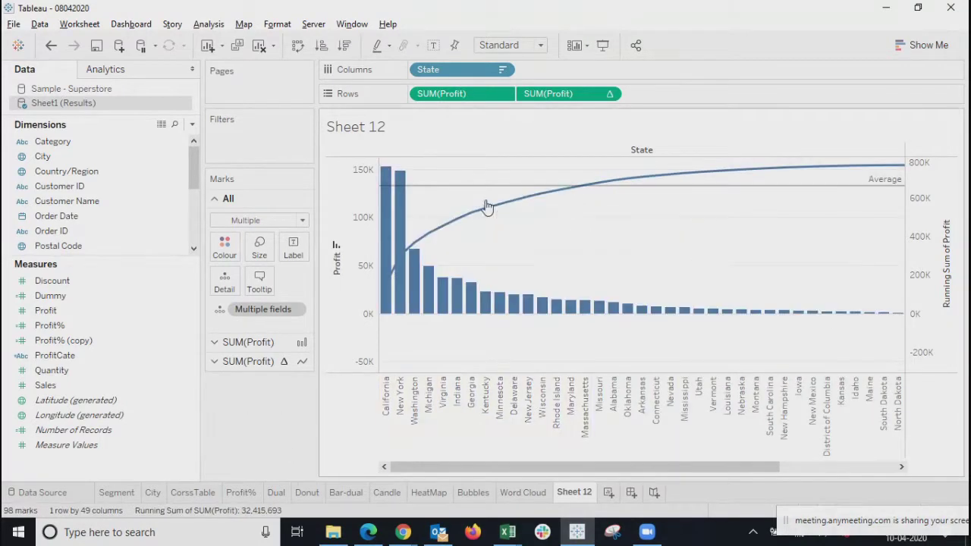
Step: Check the recalculated average for Minnesota, Kentucky, and all marks from California through Kentucky, then clear the selection
click(523, 190)
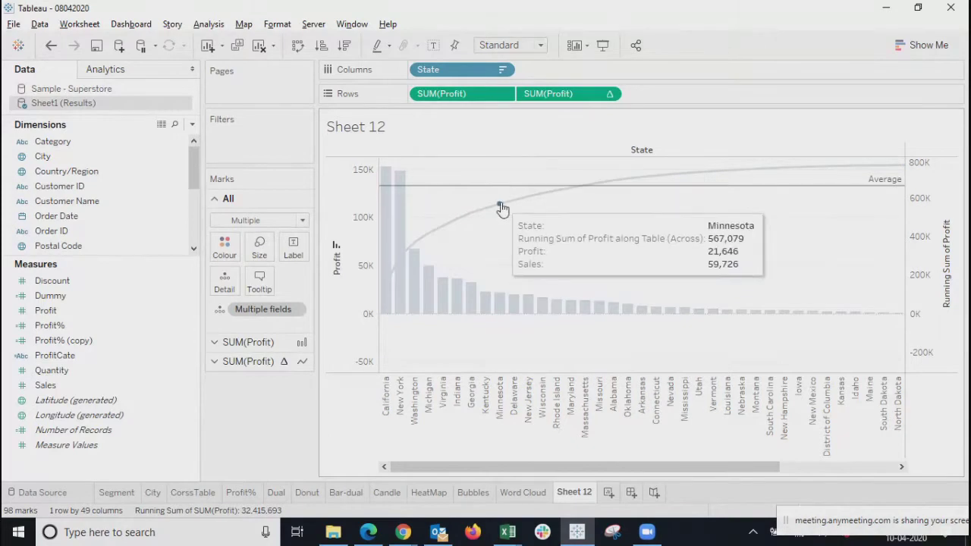
click(500, 206)
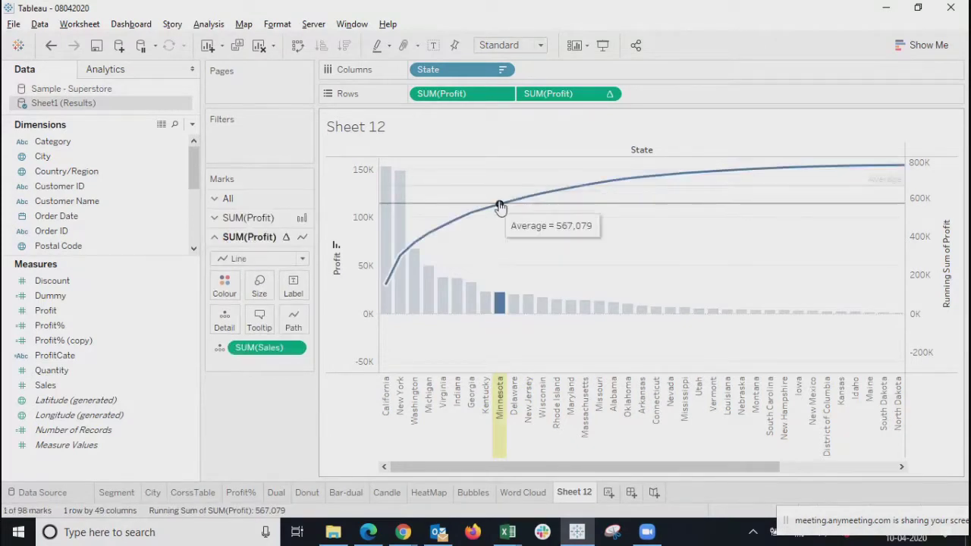
click(490, 211)
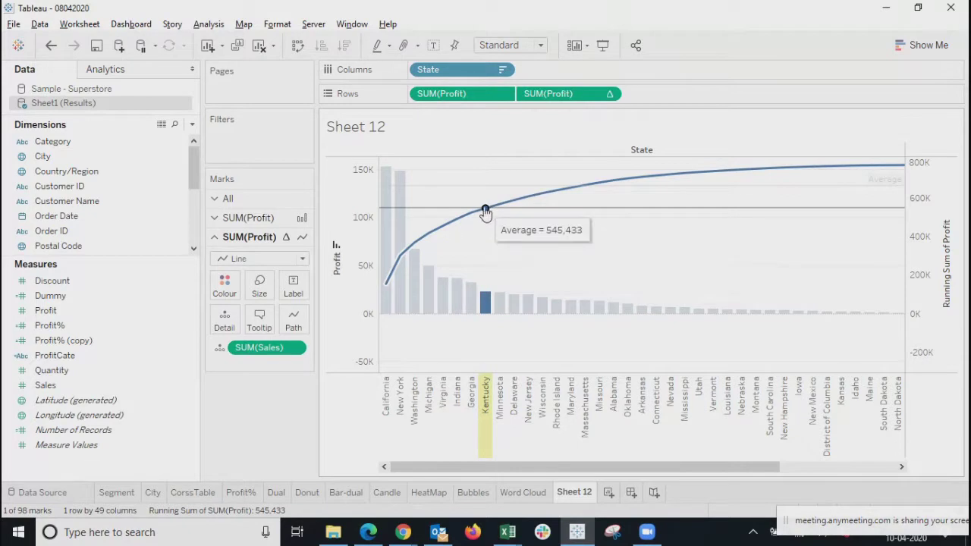
drag(486, 210, 328, 341)
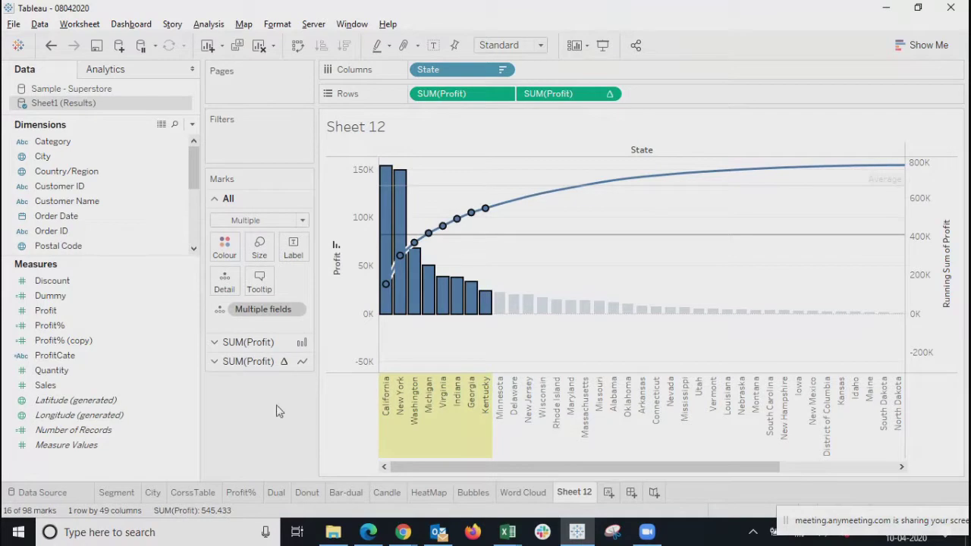
key(Escape)
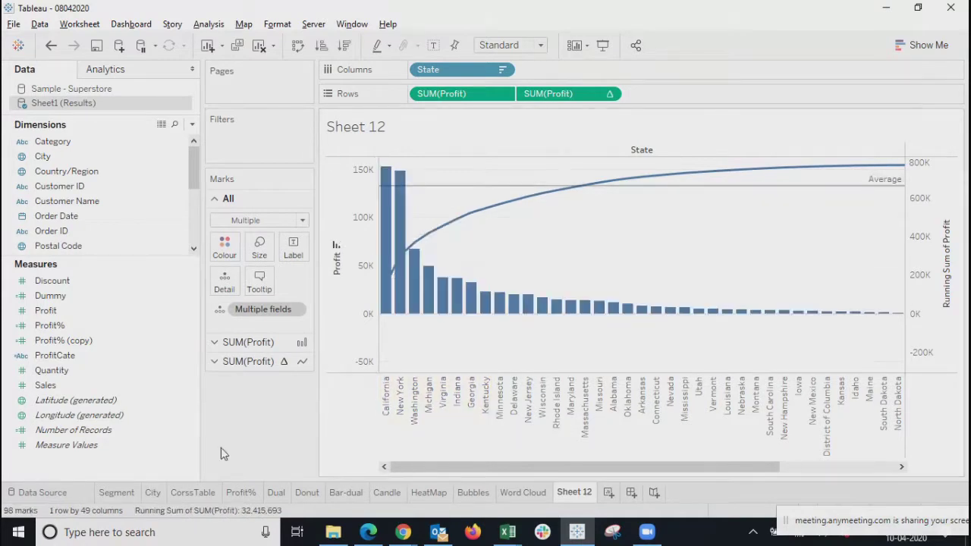
Step: Select the marks from California through Massachusetts again to review their recalculated average, then deselect them
mouse_move(582, 191)
drag(581, 186, 357, 386)
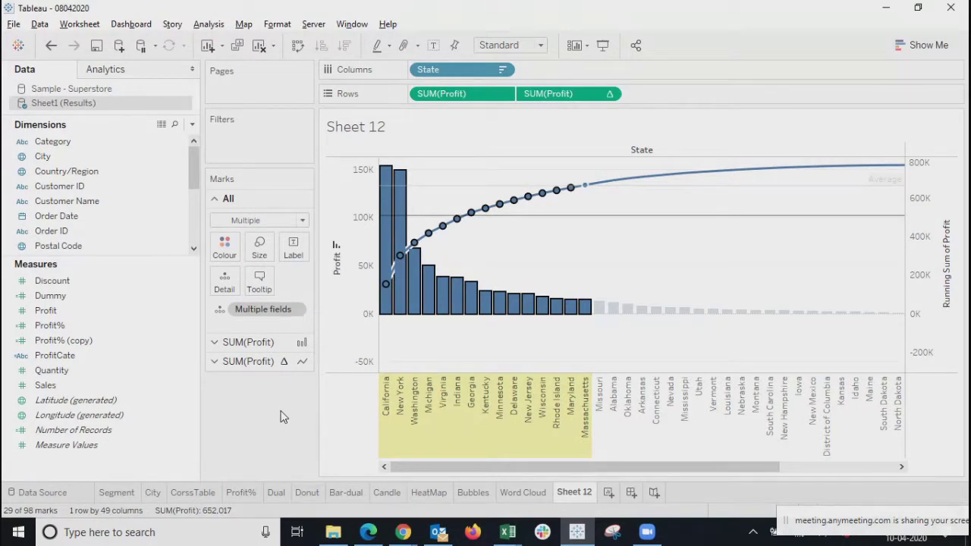
click(596, 363)
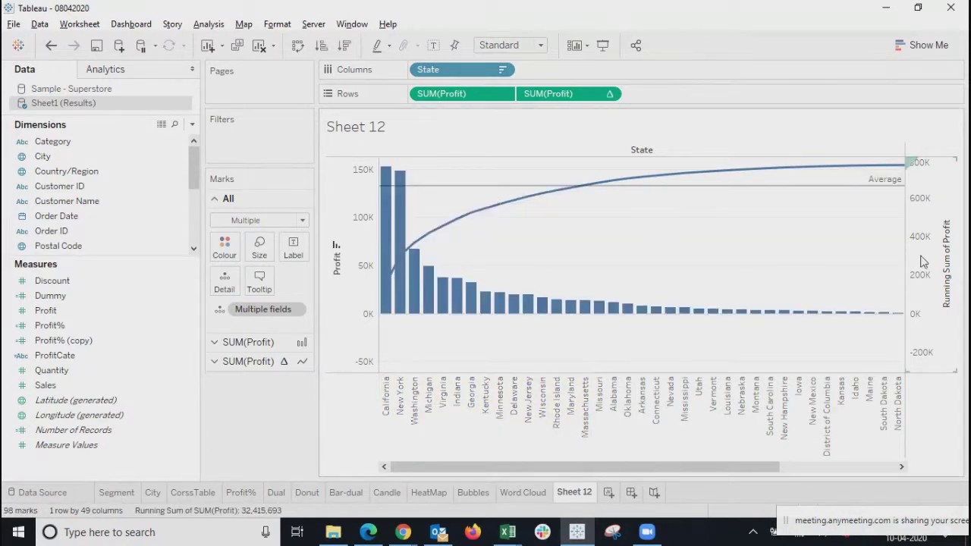
Step: Remove the plain SUM(Profit) from Rows, leaving only the running sum, then undo the removal
click(530, 94)
drag(563, 97, 545, 102)
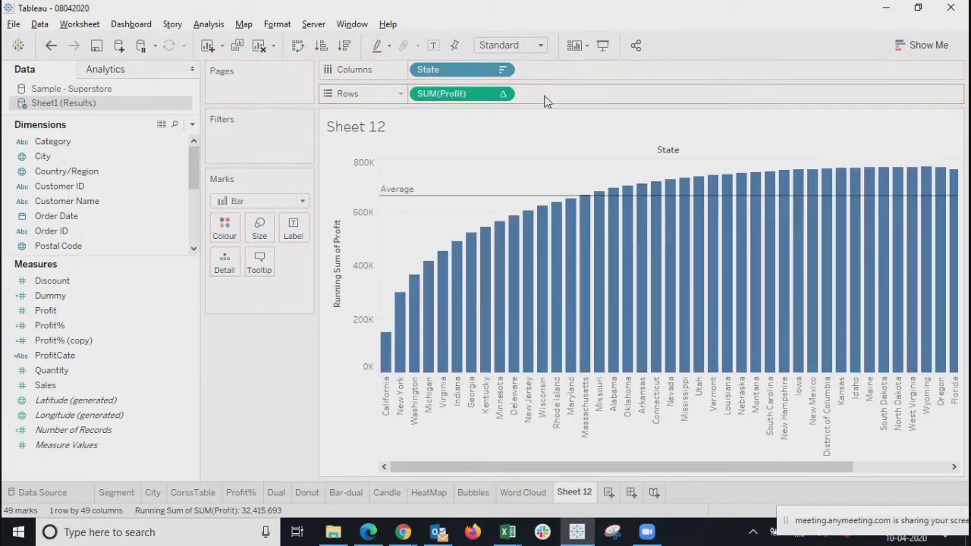
key(ctrl+z)
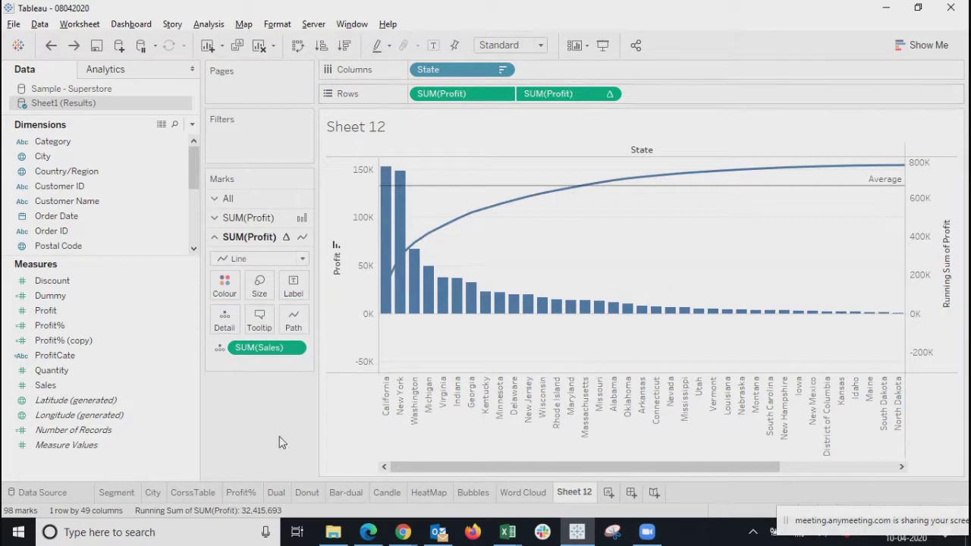
Step: Inspect the recalculated average for Delaware's running-sum point and for California's profit bar
click(513, 206)
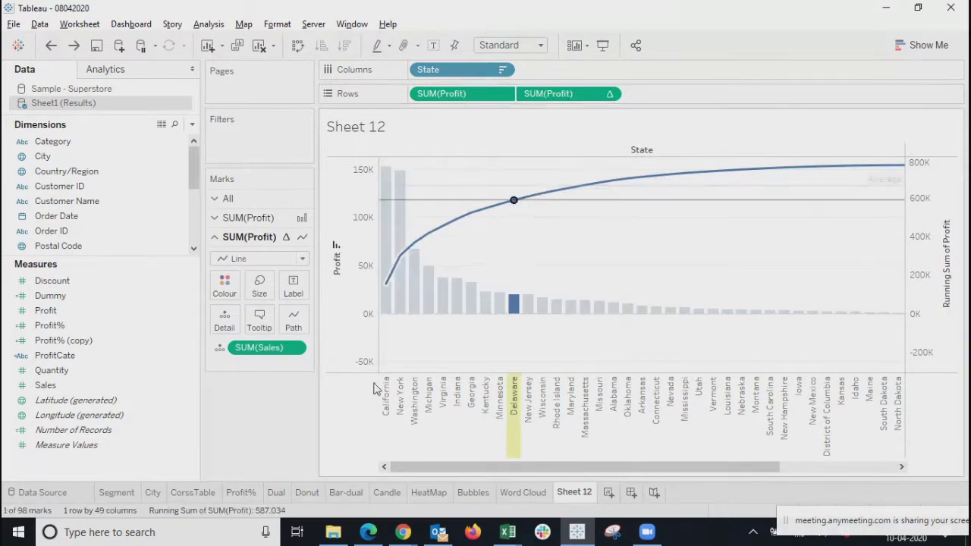
click(322, 394)
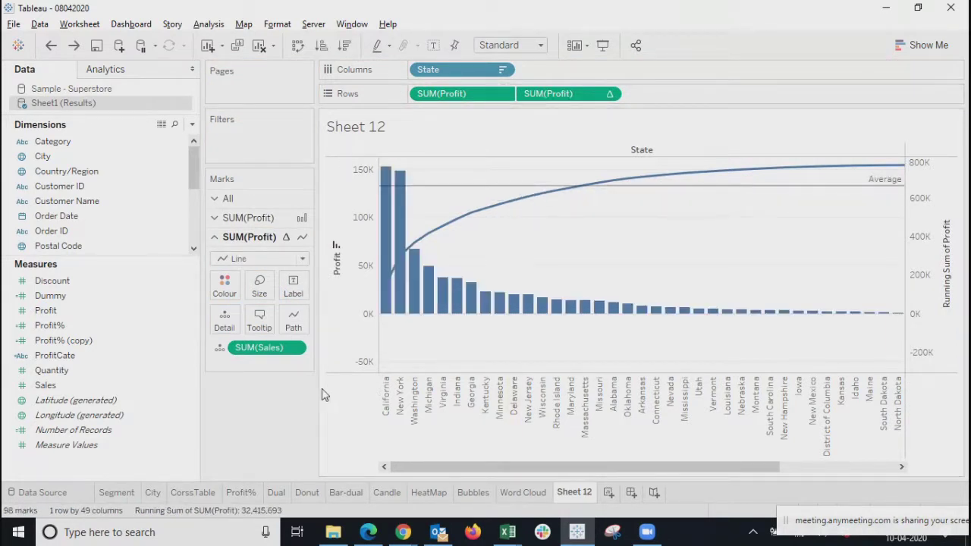
click(386, 308)
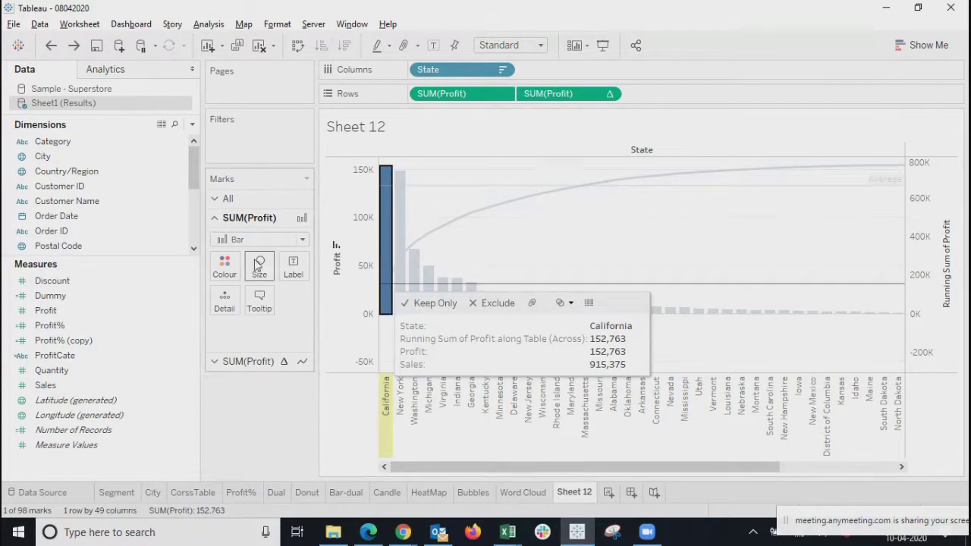
Step: Recolour the SUM(Profit) bars orange and clear the California selection
click(224, 267)
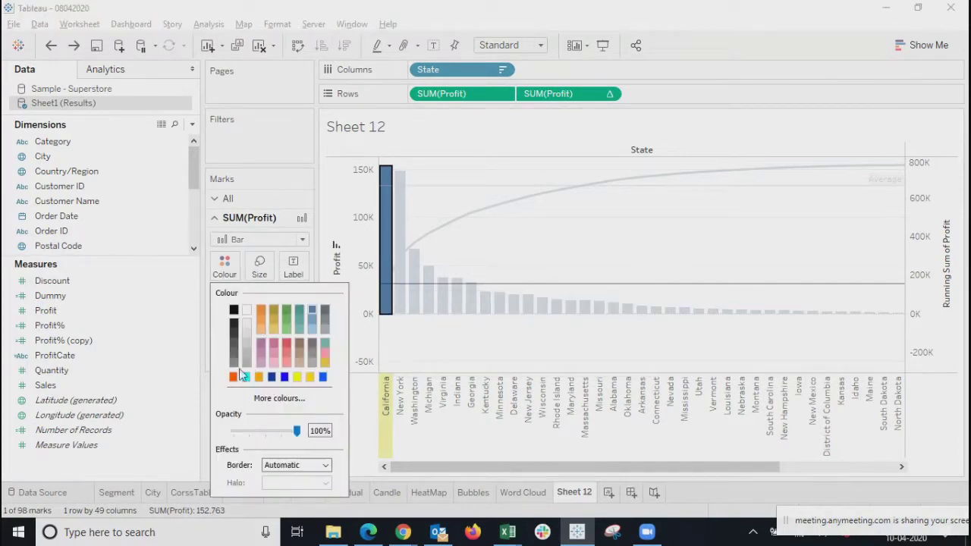
click(310, 315)
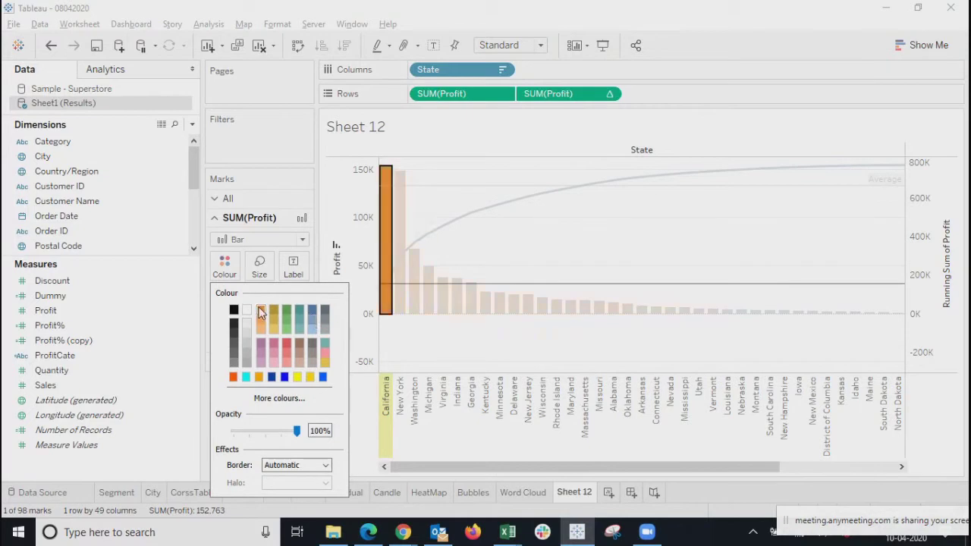
click(209, 437)
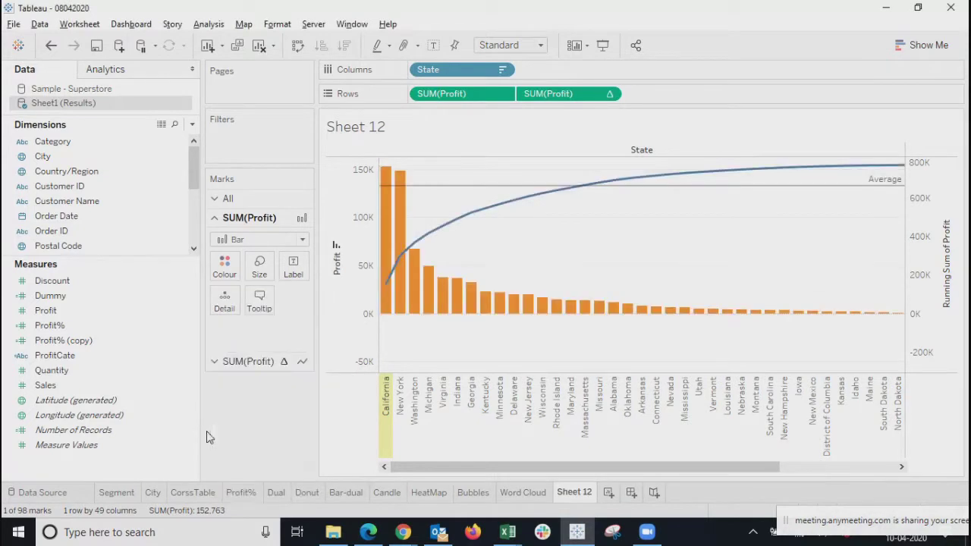
drag(559, 465, 511, 467)
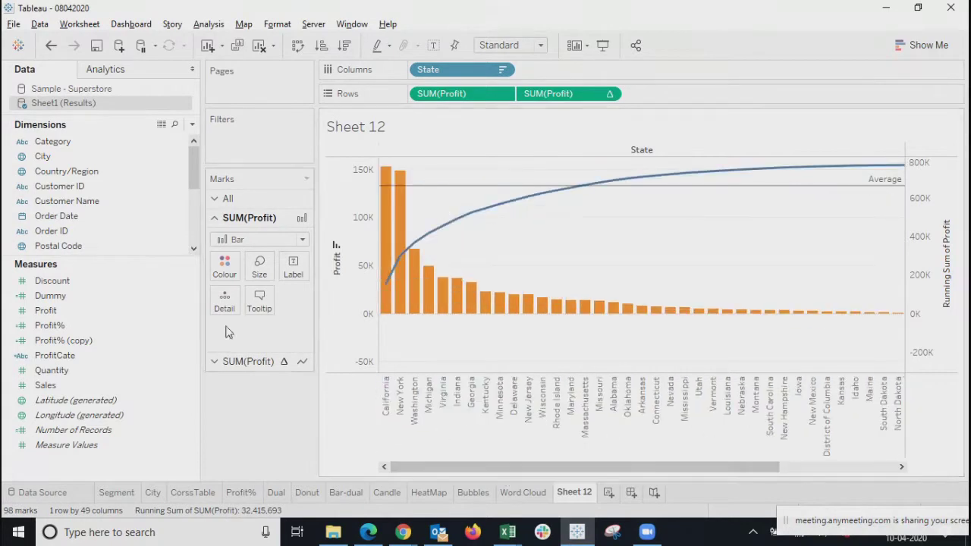
Step: Show mark labels on the SUM(Profit) bars
click(293, 267)
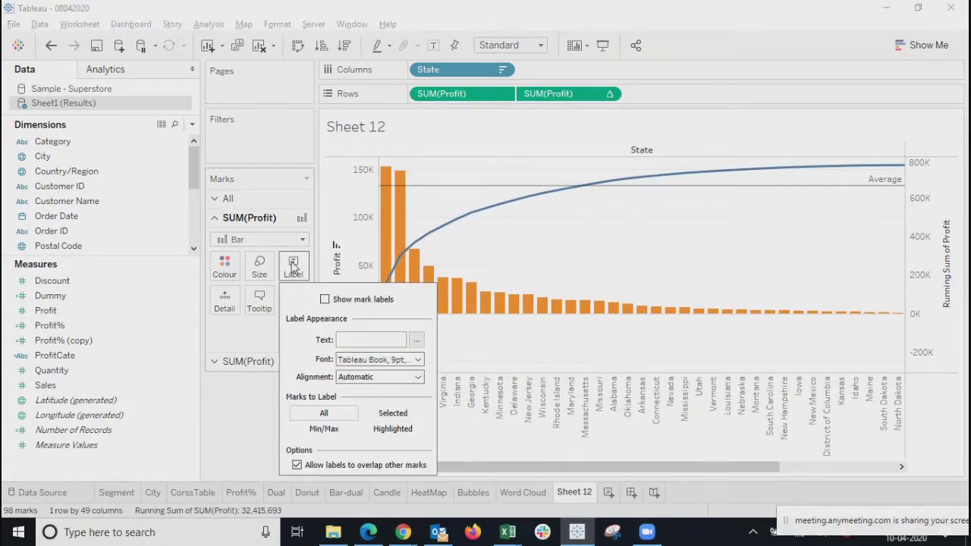
click(325, 299)
click(229, 431)
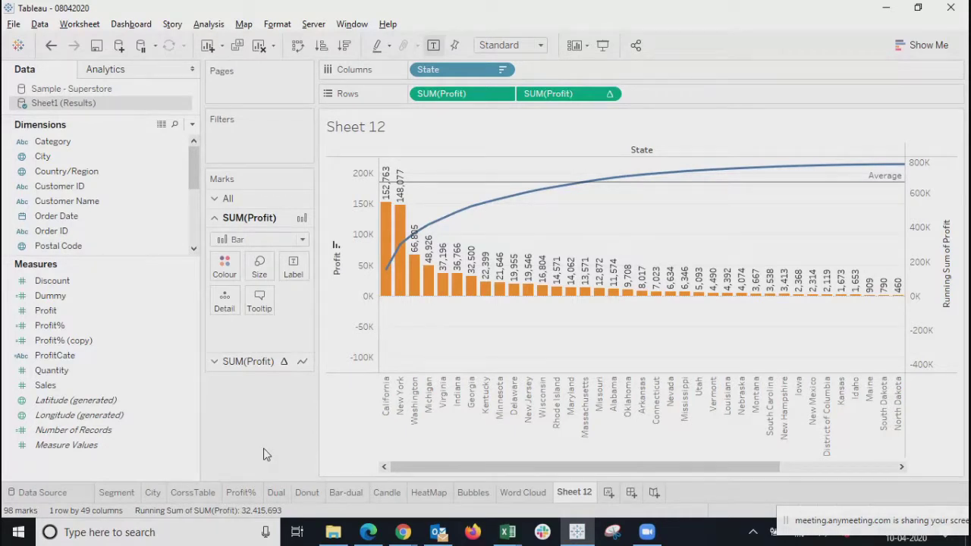
Step: Rename Sheet 12 as Pareto
double_click(569, 494)
text(Pareto)
key(Return)
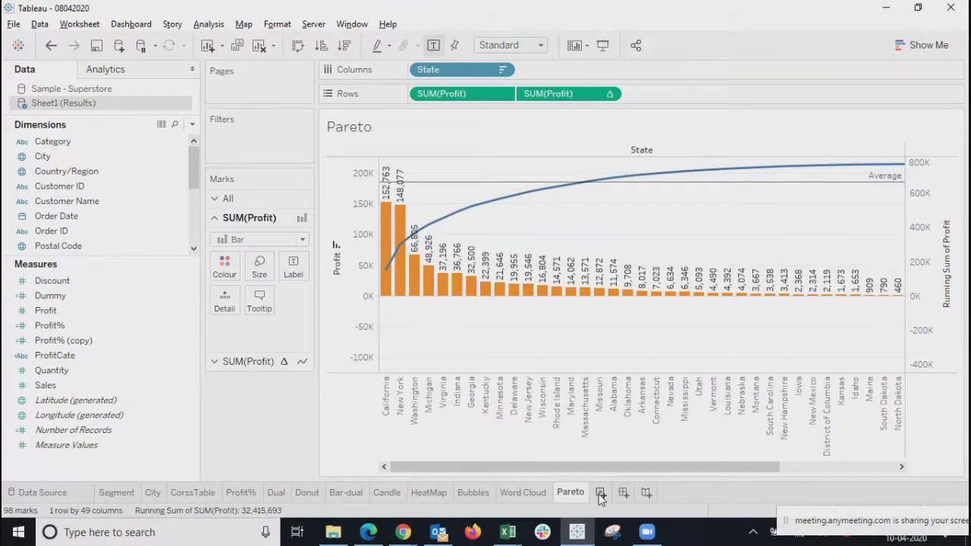
Step: Create a new worksheet listing Profit as text with Sub-Category on Rows
click(600, 493)
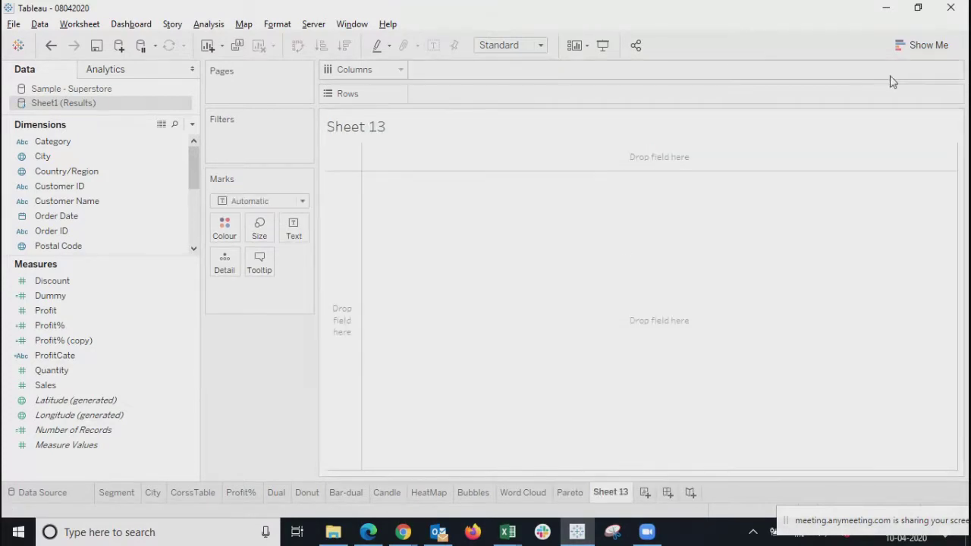
click(75, 142)
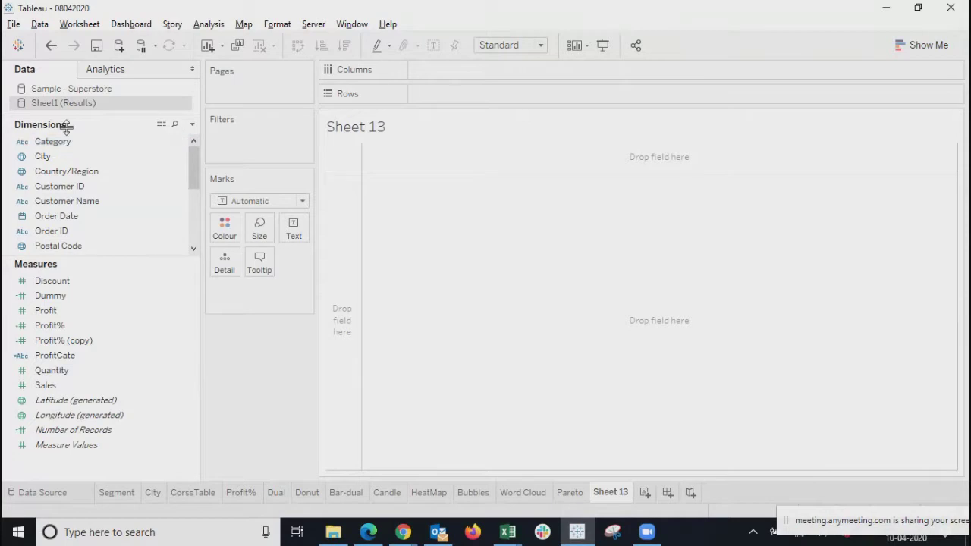
scroll(57, 235, down, 3)
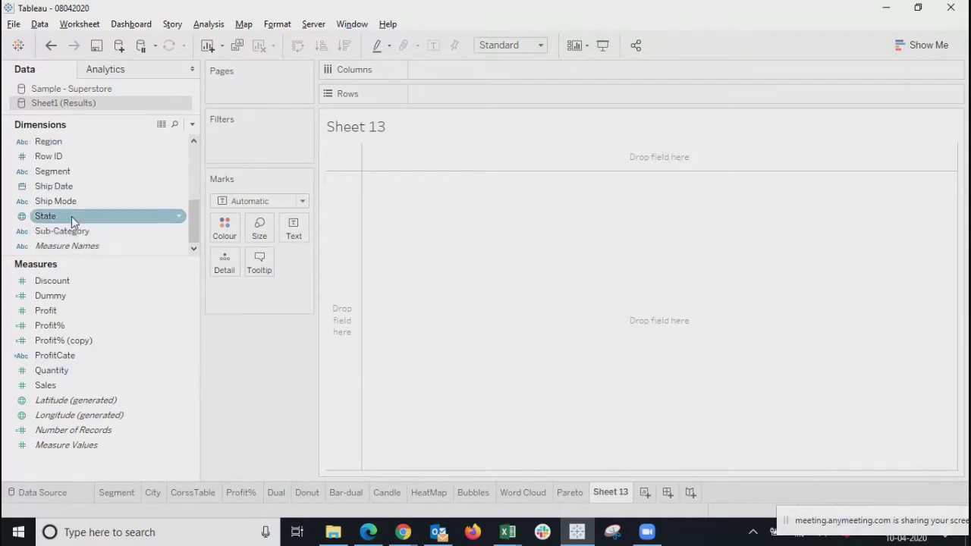
drag(66, 235, 485, 96)
drag(101, 310, 404, 216)
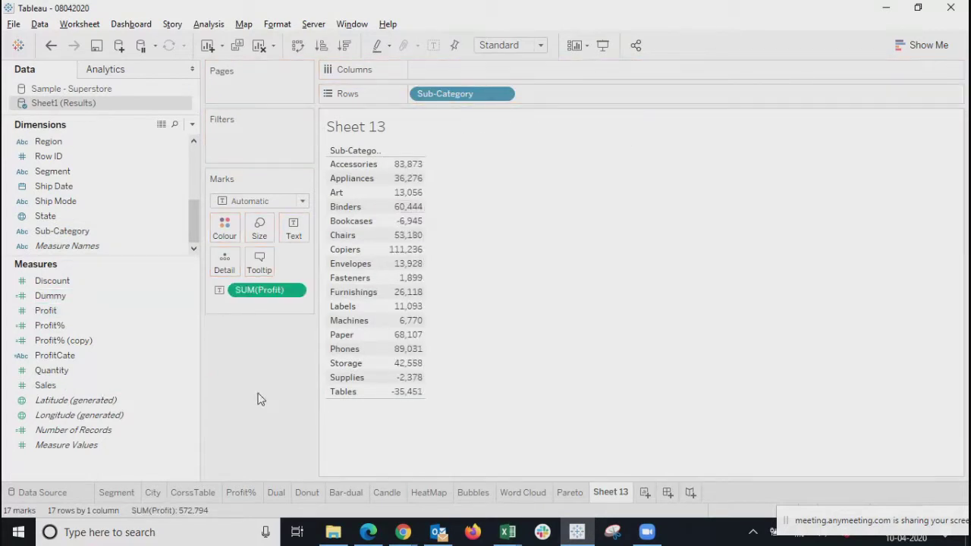
Step: Break the profit table down by Segment on Columns and by Category ahead of Sub-Category on Rows
scroll(77, 217, up, 2)
scroll(78, 219, up, 1)
scroll(76, 224, down, 4)
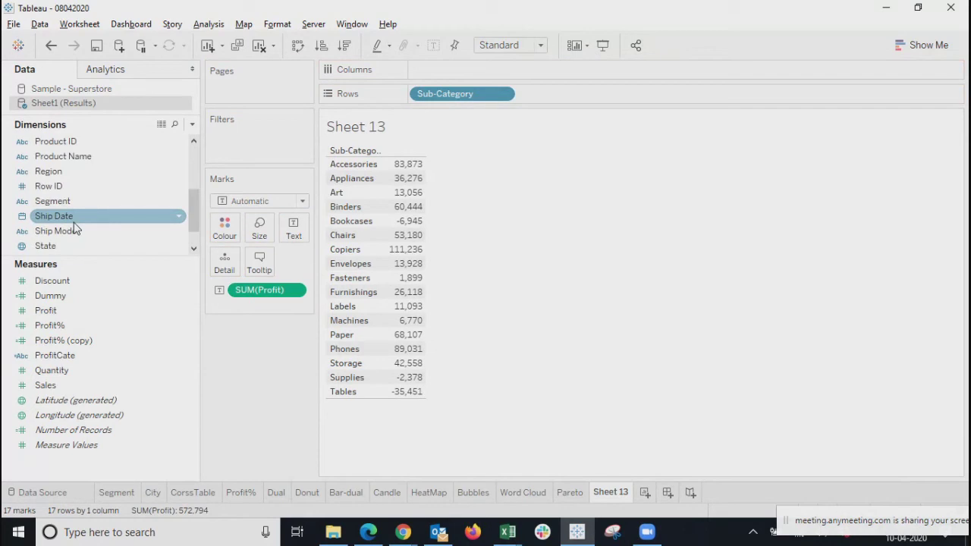
drag(53, 201, 512, 76)
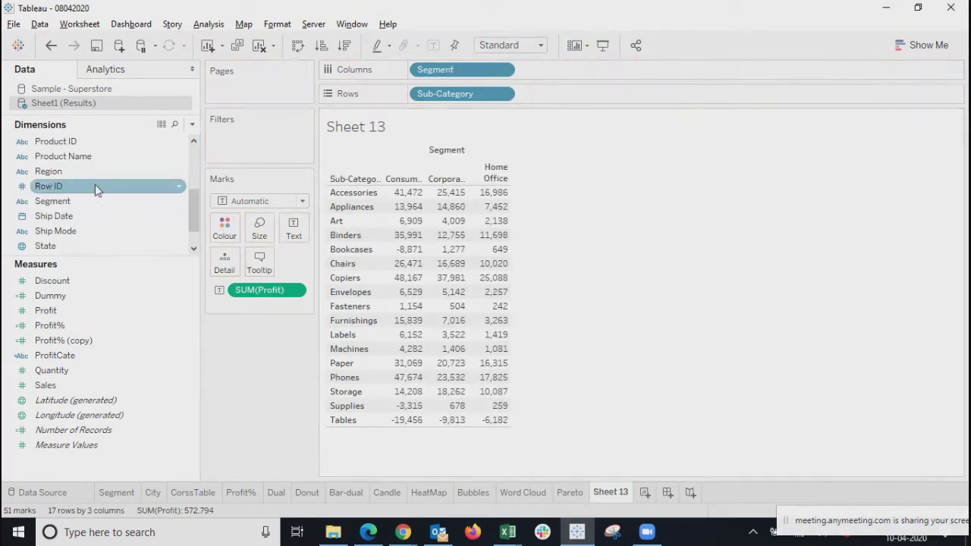
scroll(95, 184, up, 4)
drag(80, 141, 414, 98)
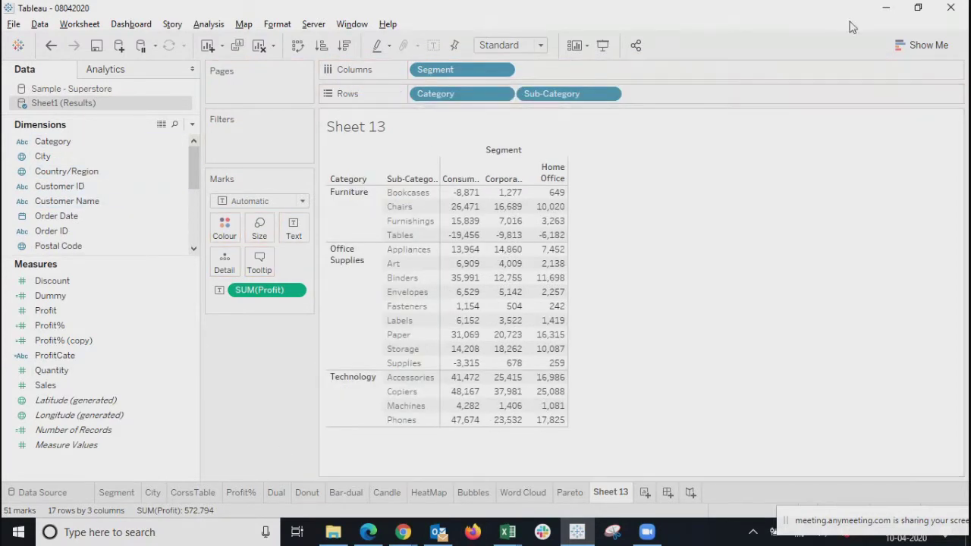
click(503, 71)
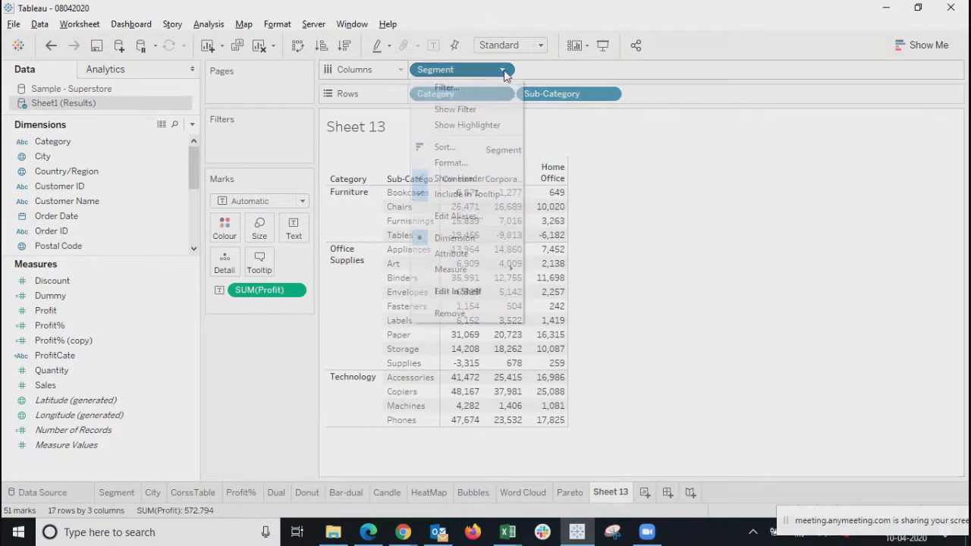
click(735, 329)
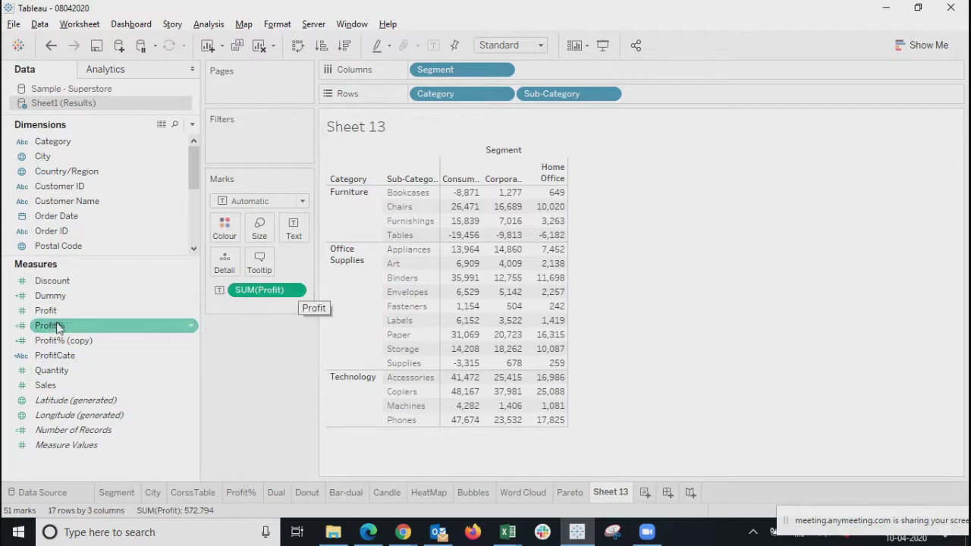
Step: Add Sales beside Profit as a second measure in the table
drag(53, 311, 508, 306)
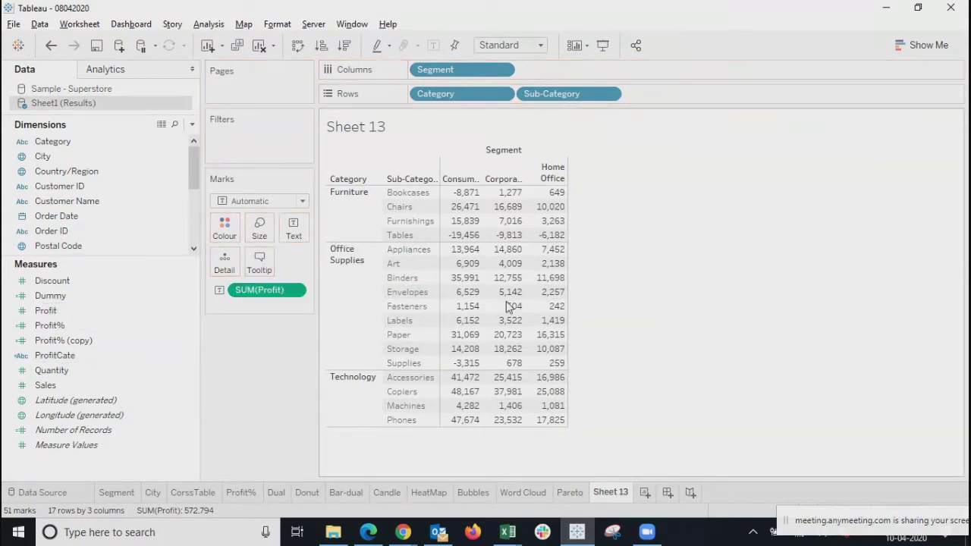
click(46, 325)
click(48, 312)
drag(48, 311, 495, 324)
drag(47, 385, 522, 334)
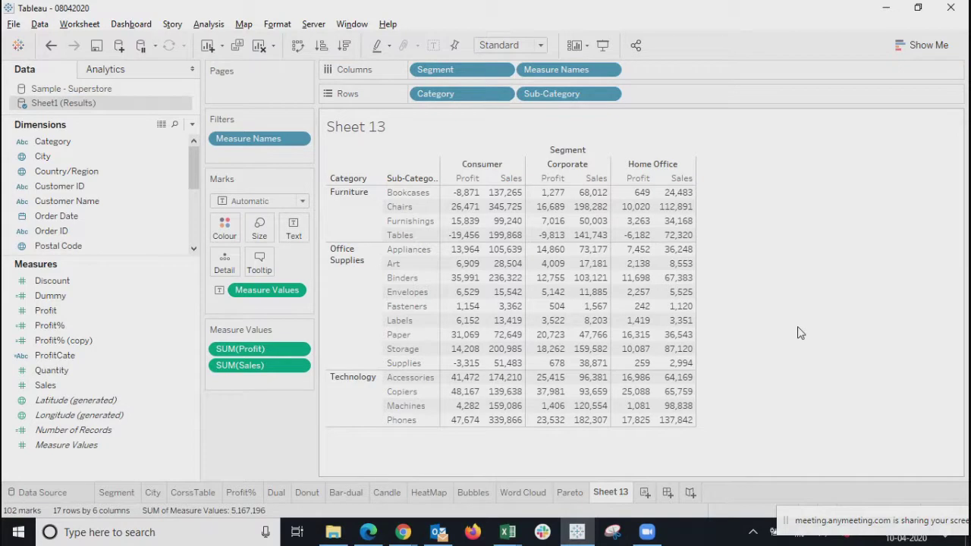
Step: Add a Difference From table calculation to SUM(Sales), computed using Table (down) relative to the previous value
click(301, 364)
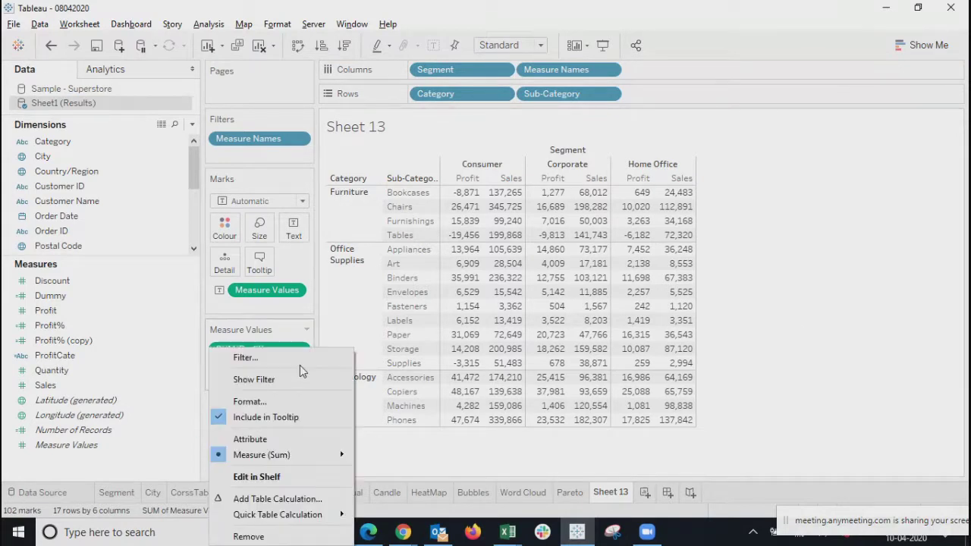
click(289, 500)
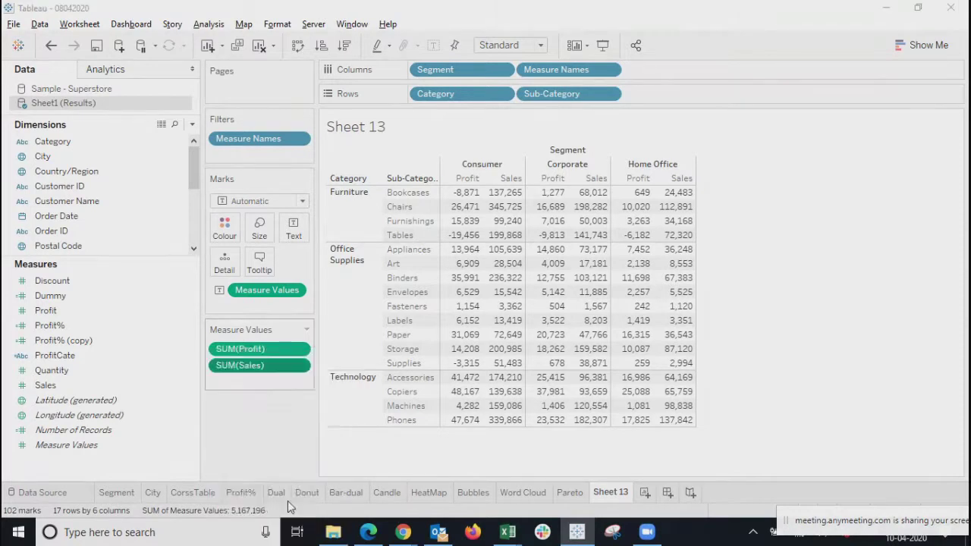
drag(199, 102, 204, 45)
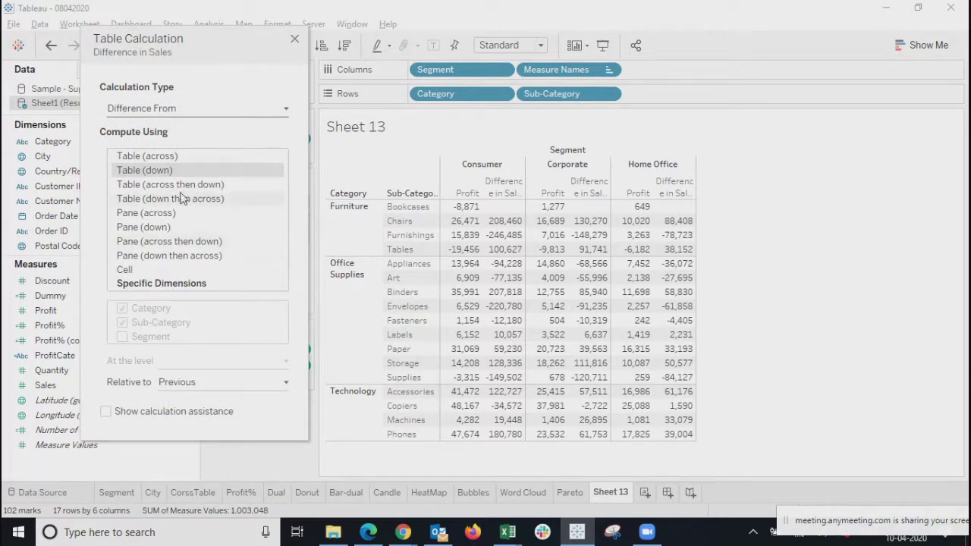
click(218, 111)
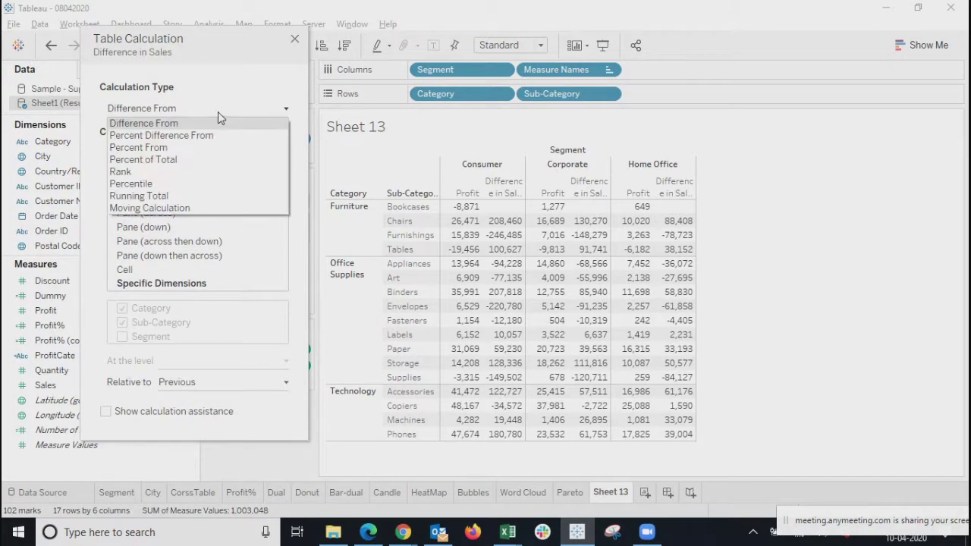
click(154, 125)
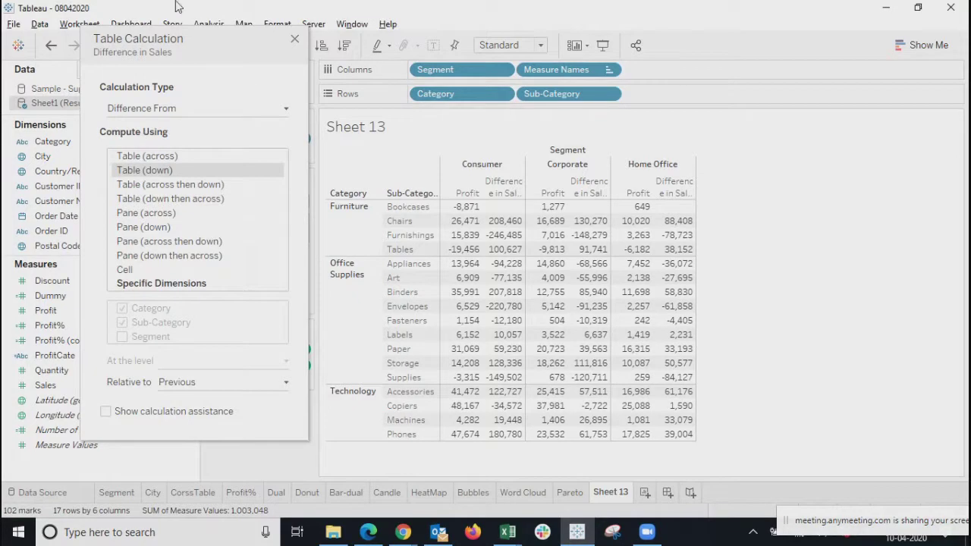
click(294, 38)
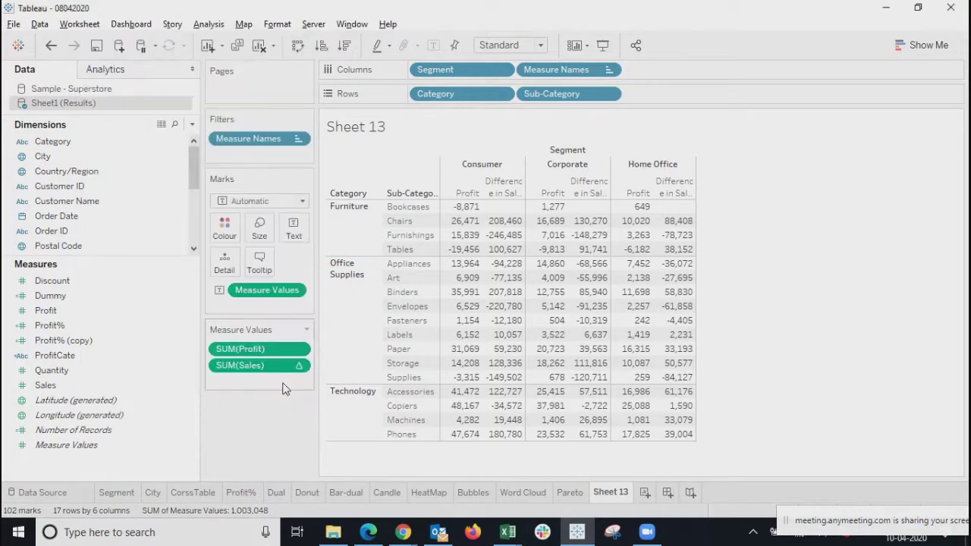
Step: Remove SUM(Sales) from the measure values, leaving only Profit in the table
click(304, 366)
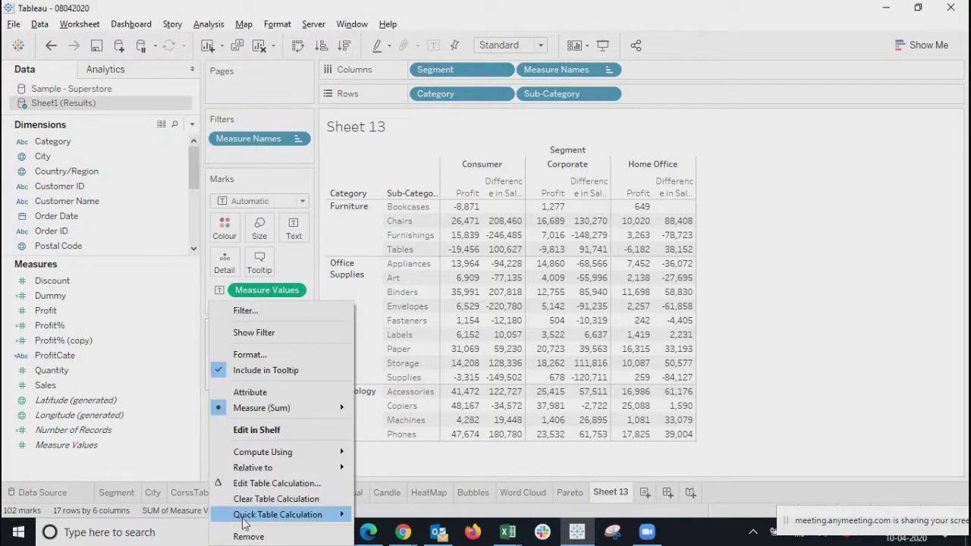
click(248, 536)
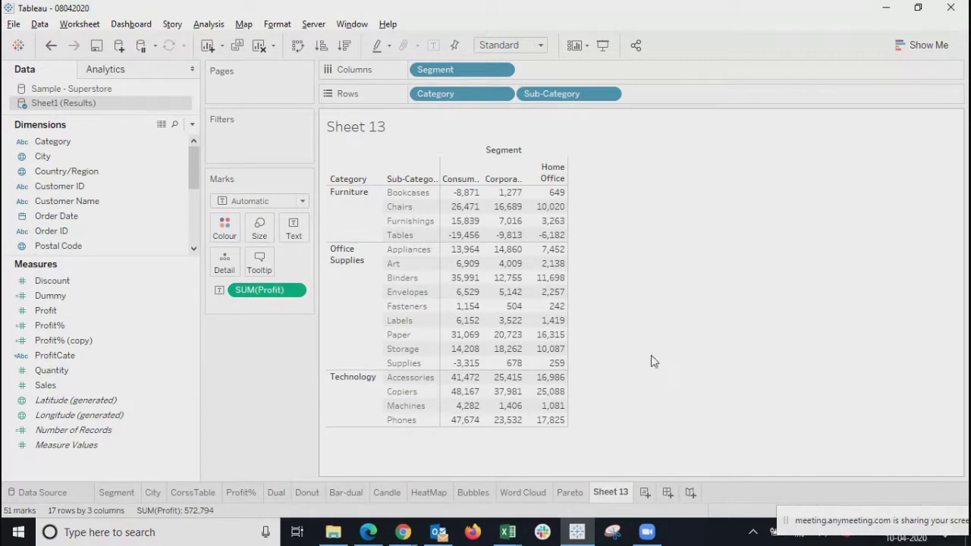
Step: Highlight a single cell and each category pane (Furniture, Office Supplies, Technology) in turn, clearing each selection
click(462, 192)
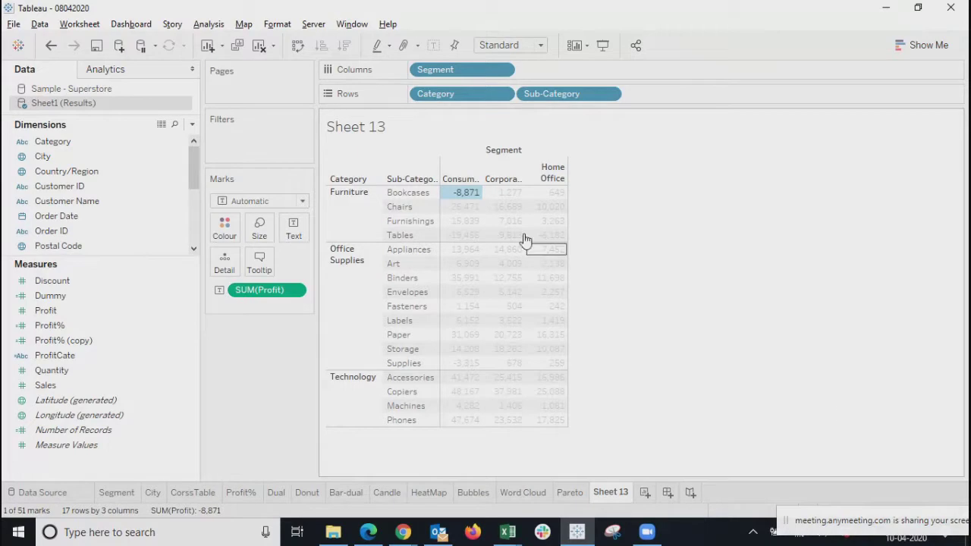
click(687, 262)
drag(451, 203, 568, 242)
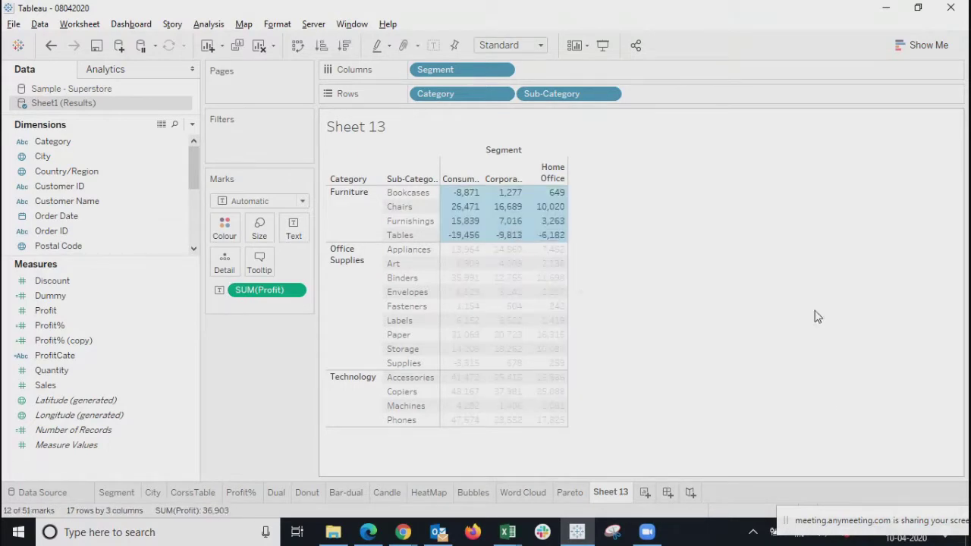
click(824, 433)
drag(442, 243, 574, 373)
click(841, 403)
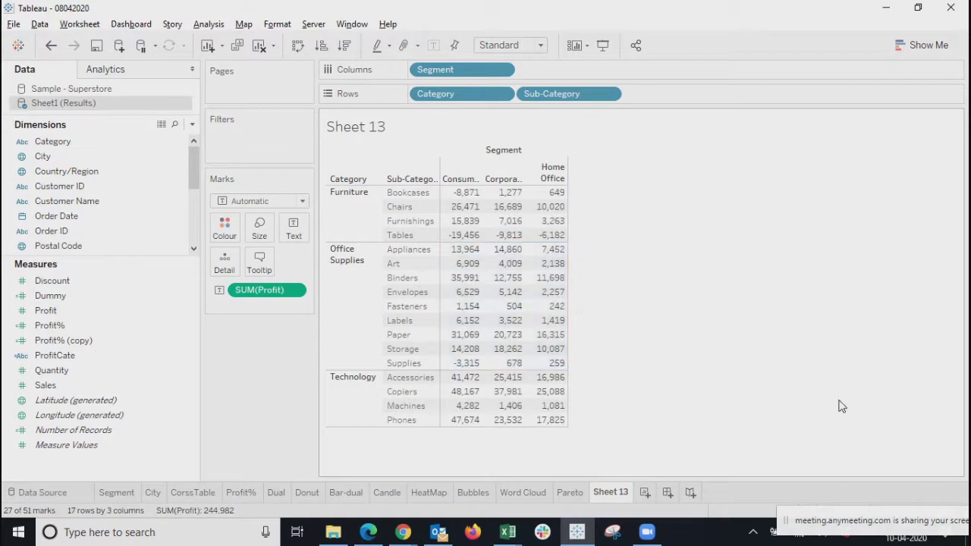
drag(443, 371, 566, 425)
click(814, 317)
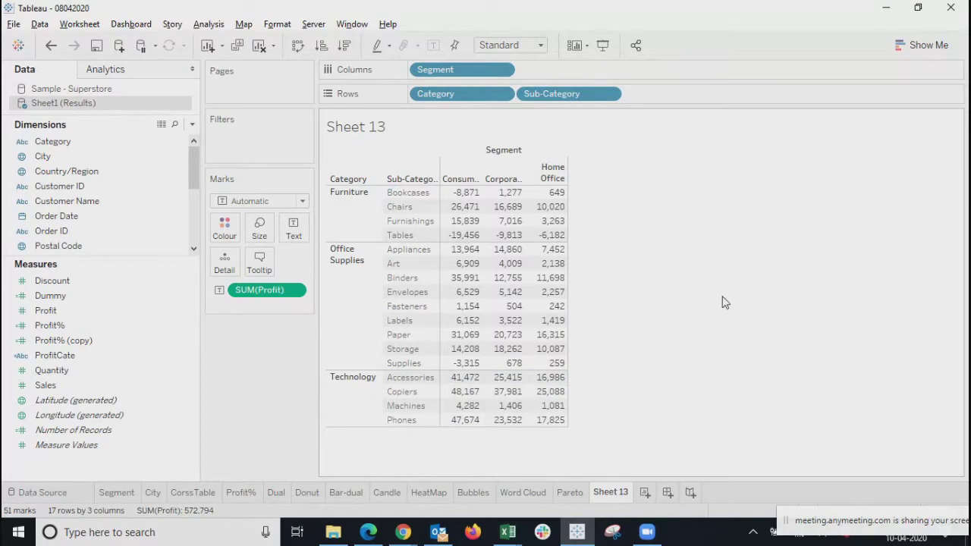
Step: Highlight the Bookcases row across all segments and the whole Consumer column to compare table directions, clearing each selection
drag(460, 191, 563, 195)
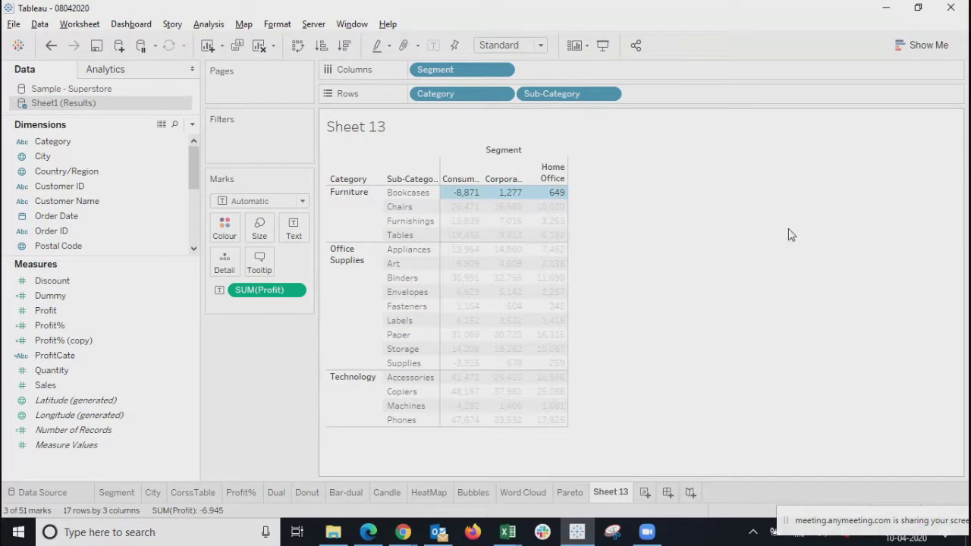
click(788, 231)
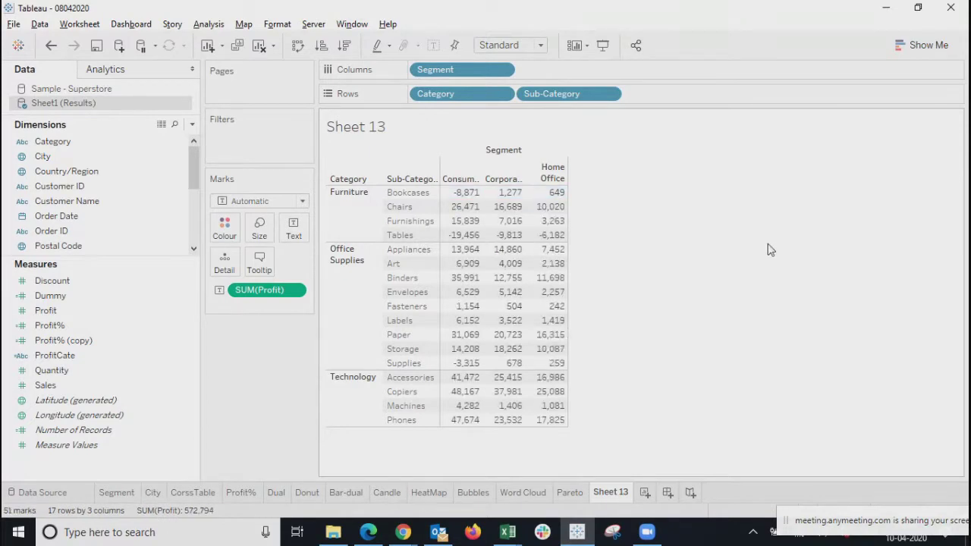
drag(460, 193, 467, 456)
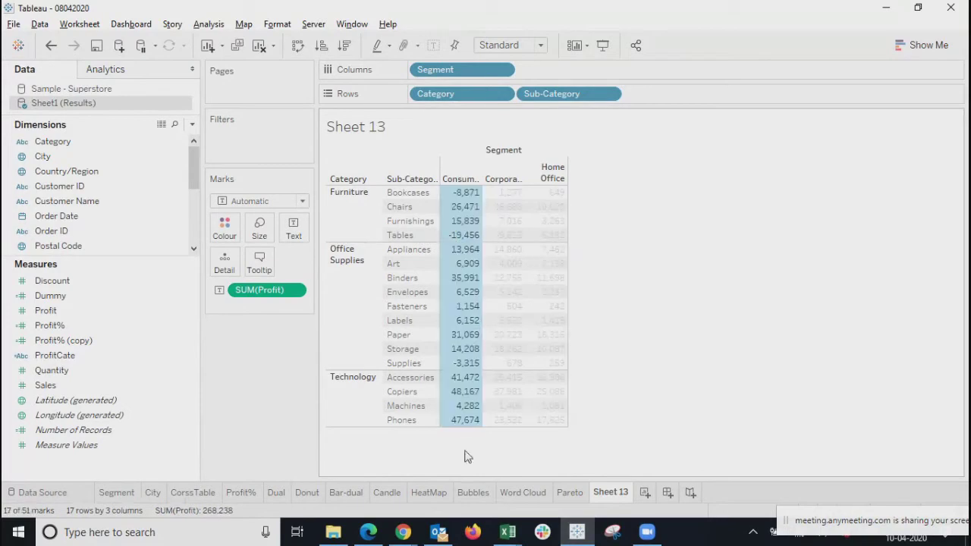
click(902, 209)
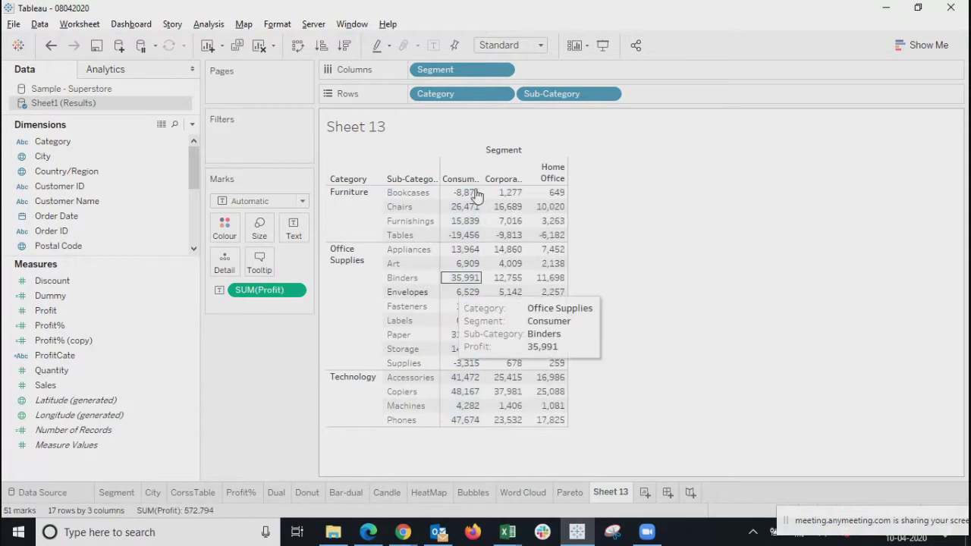
Step: Add a Difference From table calculation to SUM(Profit), computed using Table (across) relative to the previous value
click(295, 290)
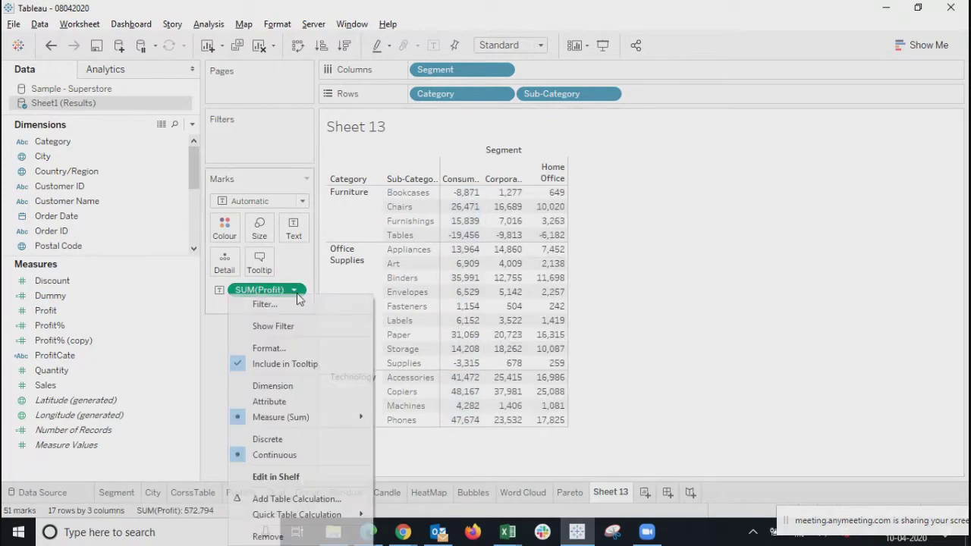
click(284, 500)
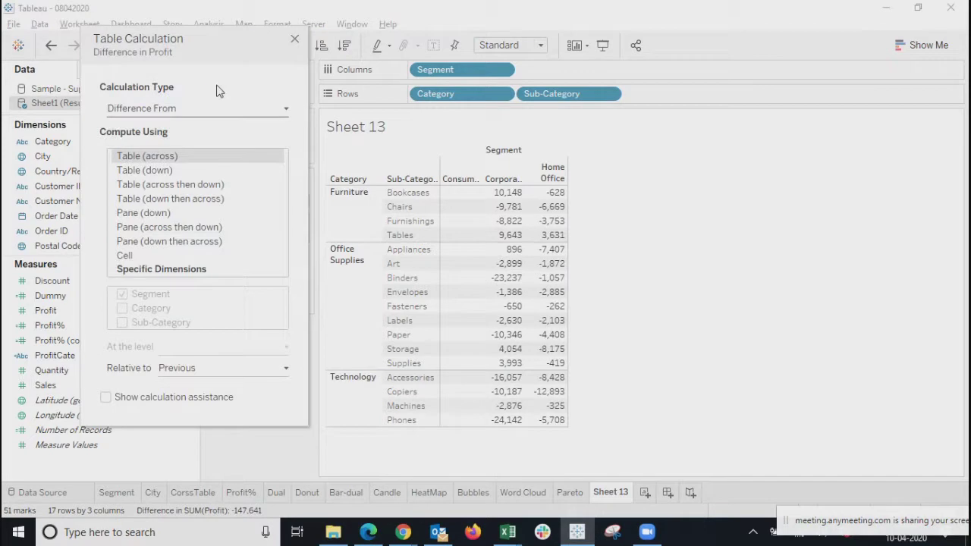
drag(198, 41, 199, 91)
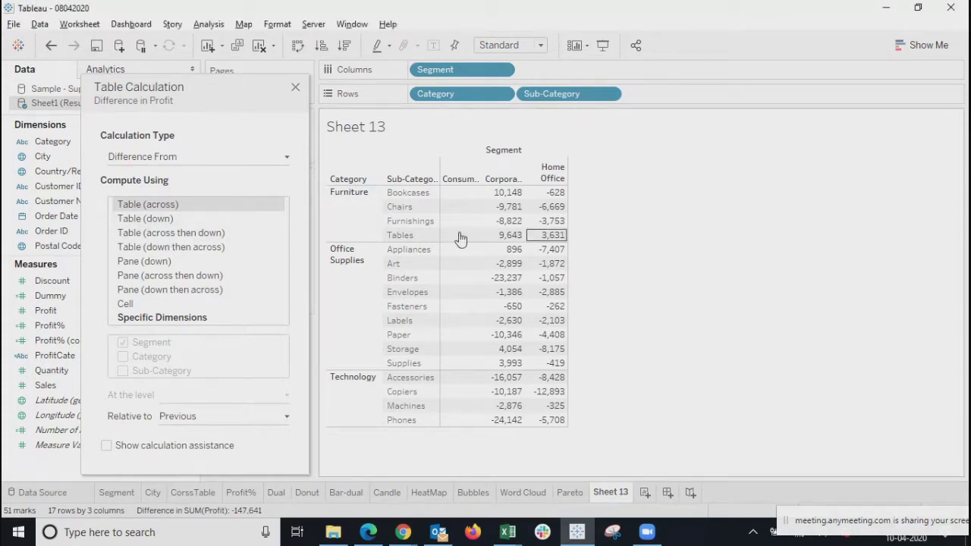
click(296, 88)
Step: Highlight the Furniture pane's cells across all segments and clear the selection
mouse_move(445, 193)
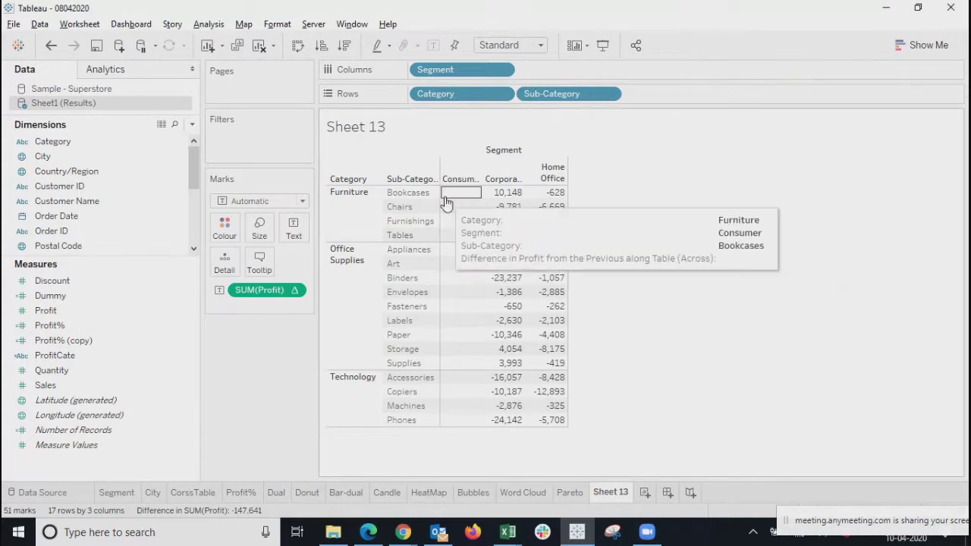
drag(445, 201, 564, 242)
click(676, 412)
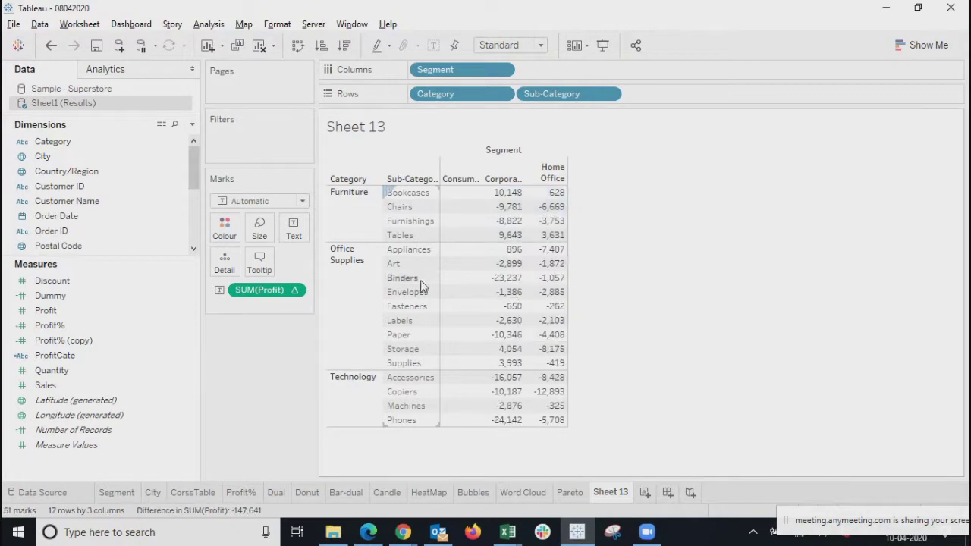
Step: Edit the Profit difference calculation to compute using Cell, and switch it to Specific Dimensions
click(296, 290)
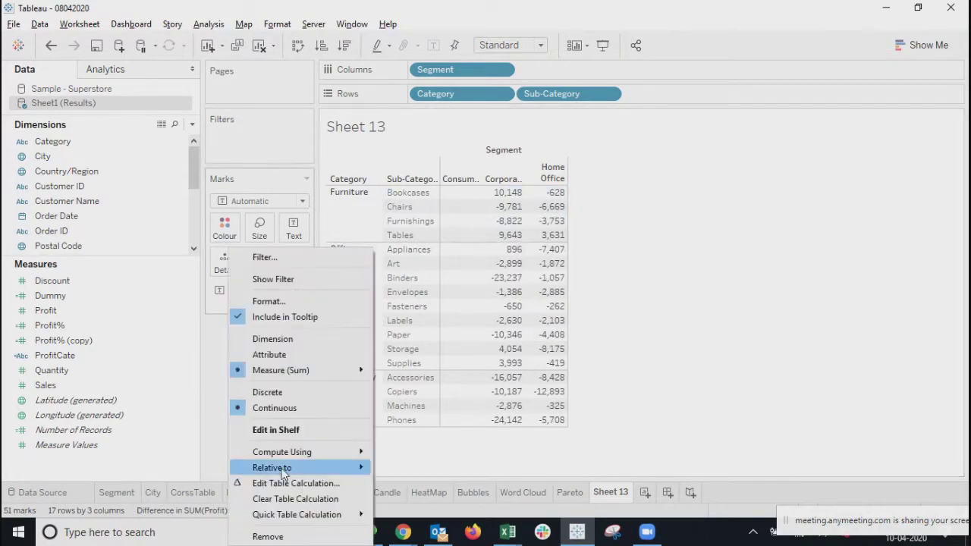
click(292, 483)
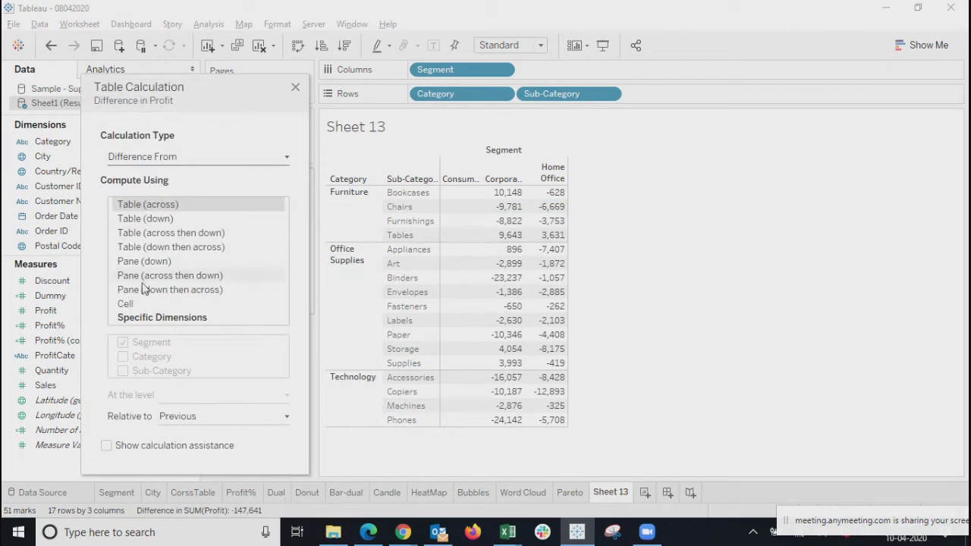
mouse_move(548, 237)
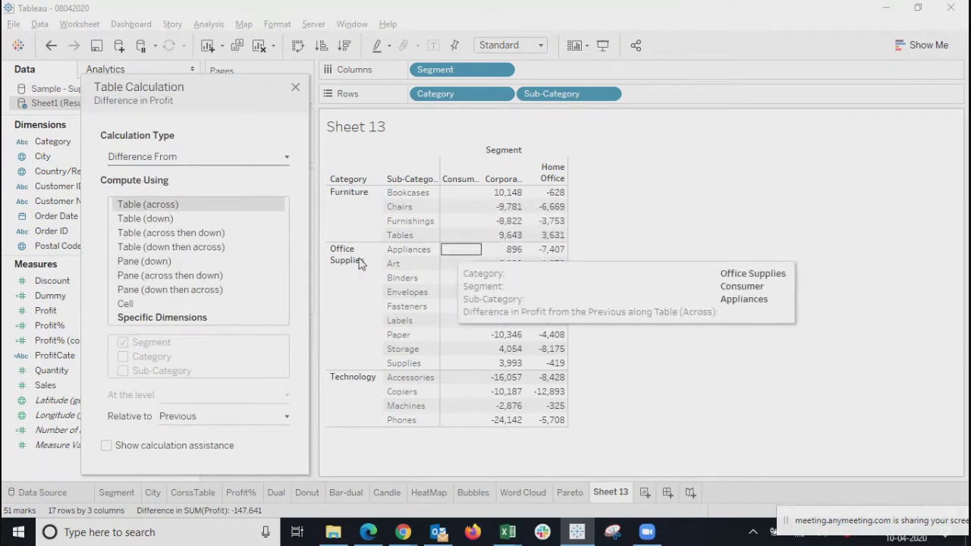
click(127, 307)
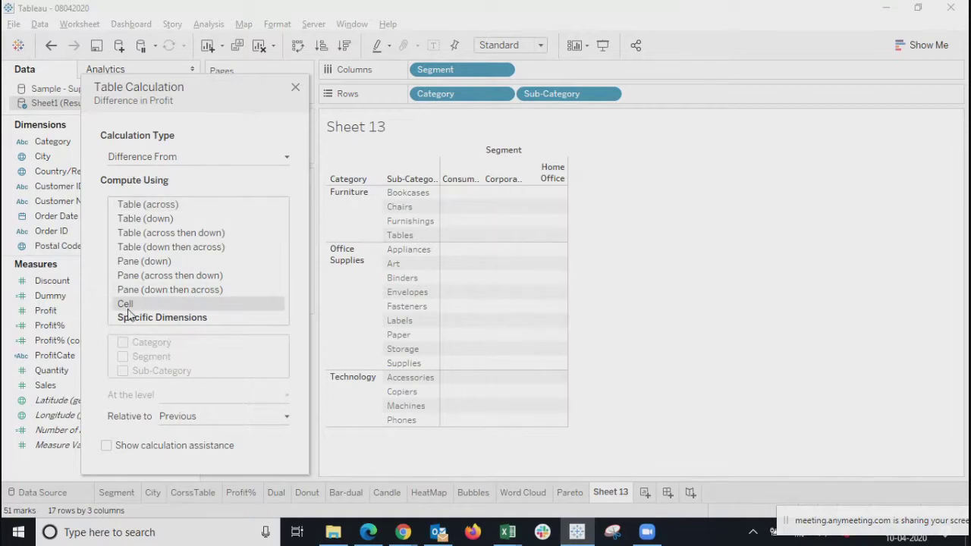
click(147, 319)
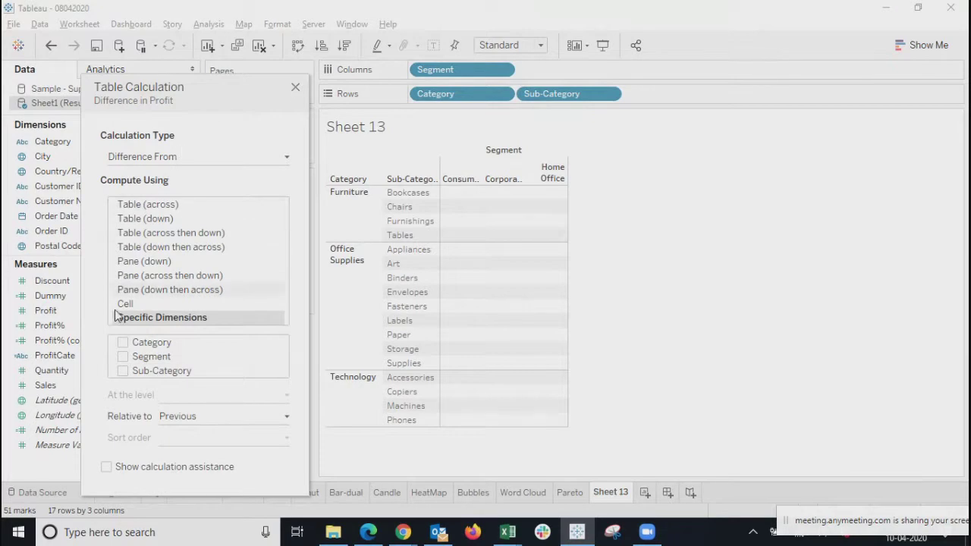
Step: Change the Profit calculation type to Percent of Total, trying Cell before computing it using Table (across)
click(195, 157)
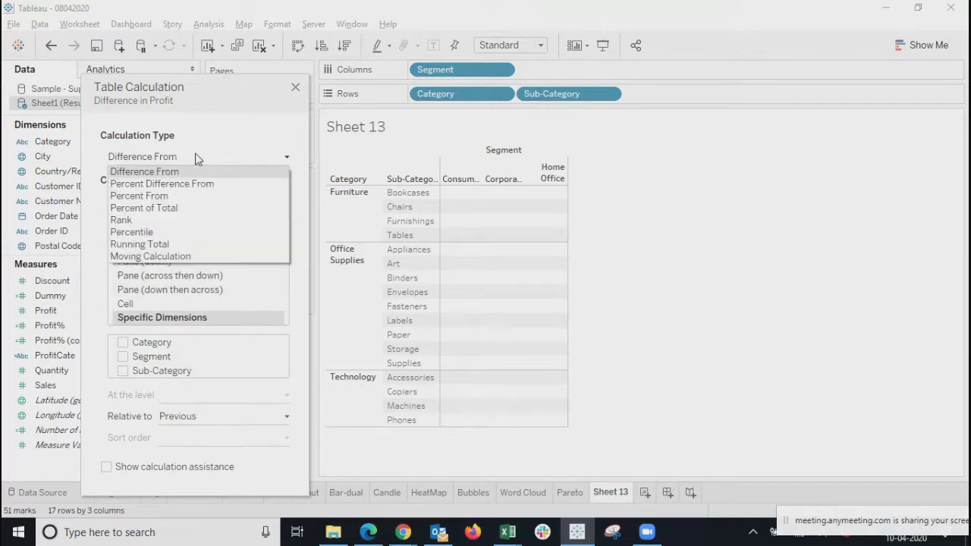
click(158, 209)
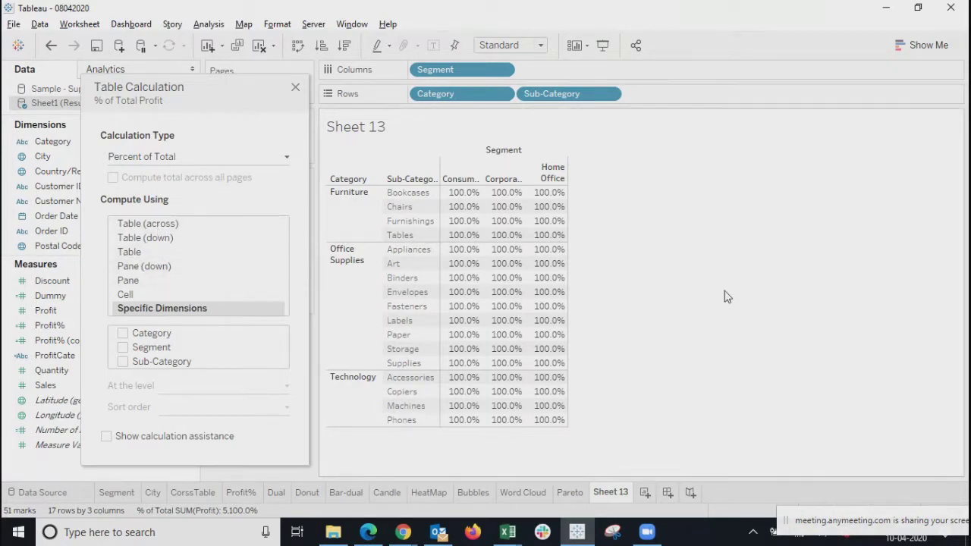
click(124, 293)
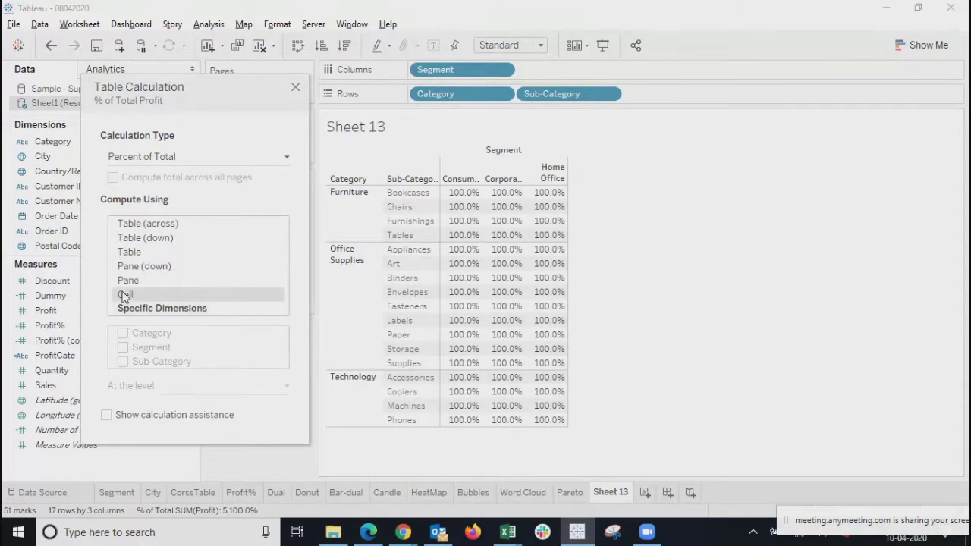
click(149, 225)
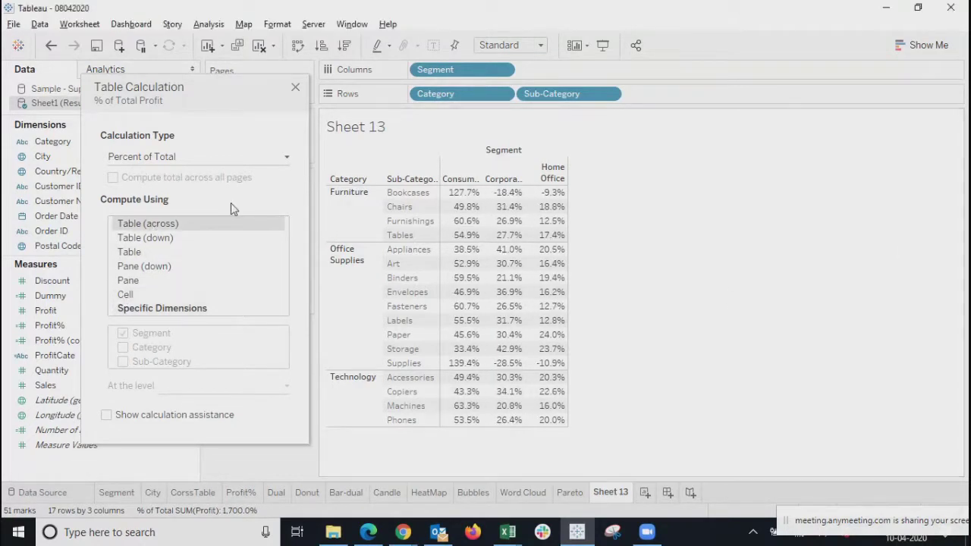
click(295, 87)
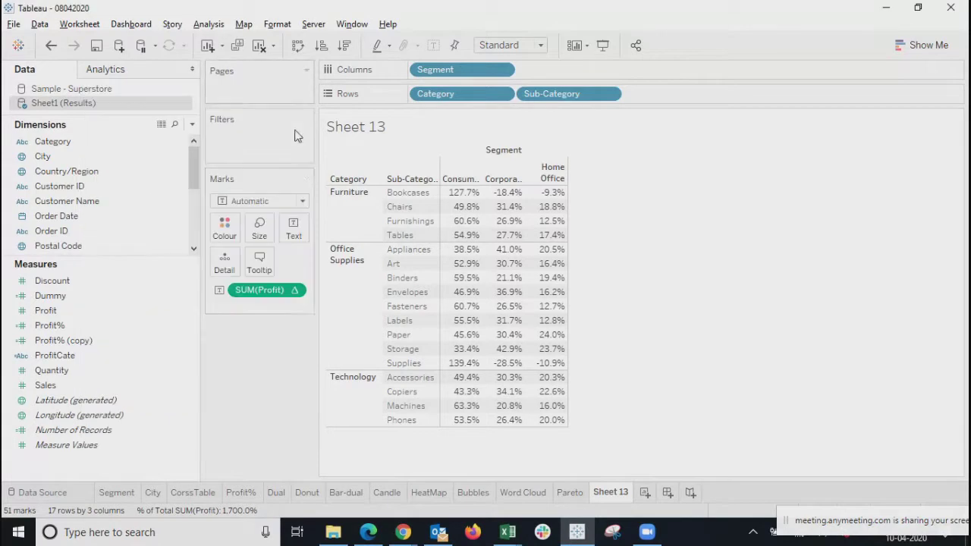
Step: Clear the table calculation from SUM(Profit)
click(298, 291)
click(265, 499)
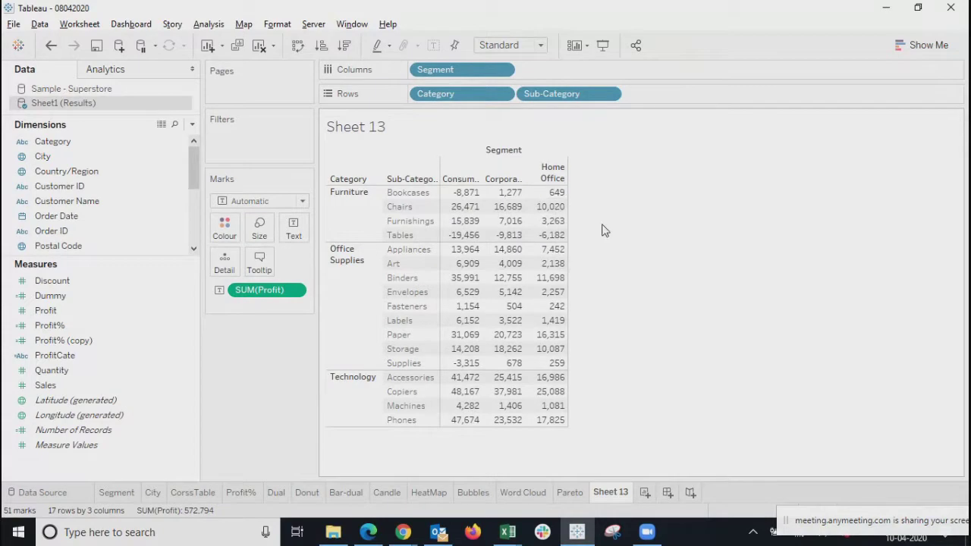
mouse_move(472, 199)
Step: Add a Running Total table calculation with Sum aggregation to SUM(Profit)
click(294, 290)
click(285, 500)
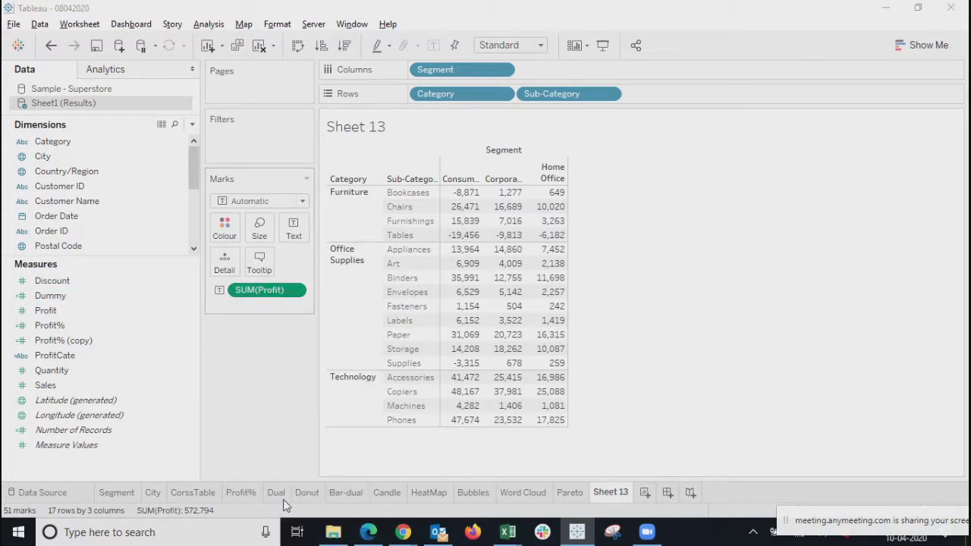
drag(199, 94, 182, 73)
click(148, 135)
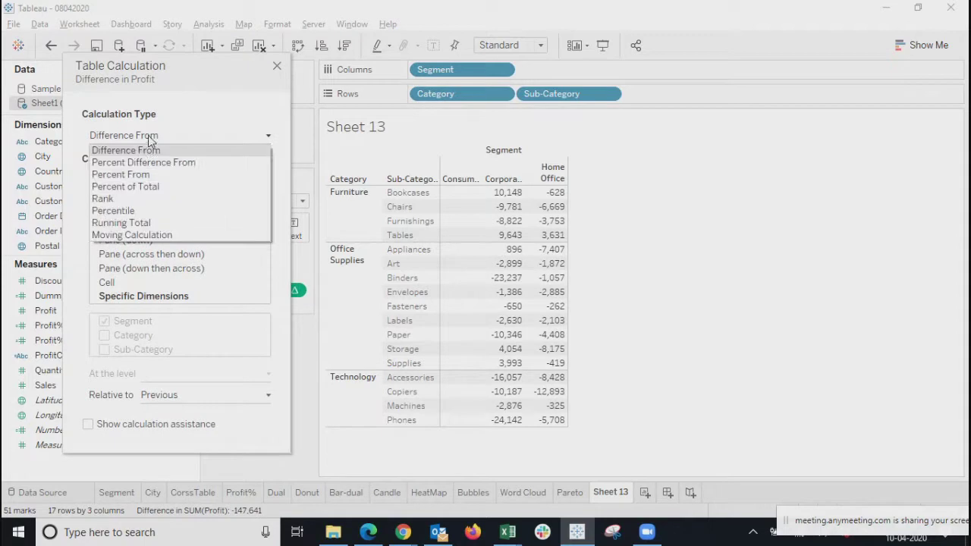
click(125, 223)
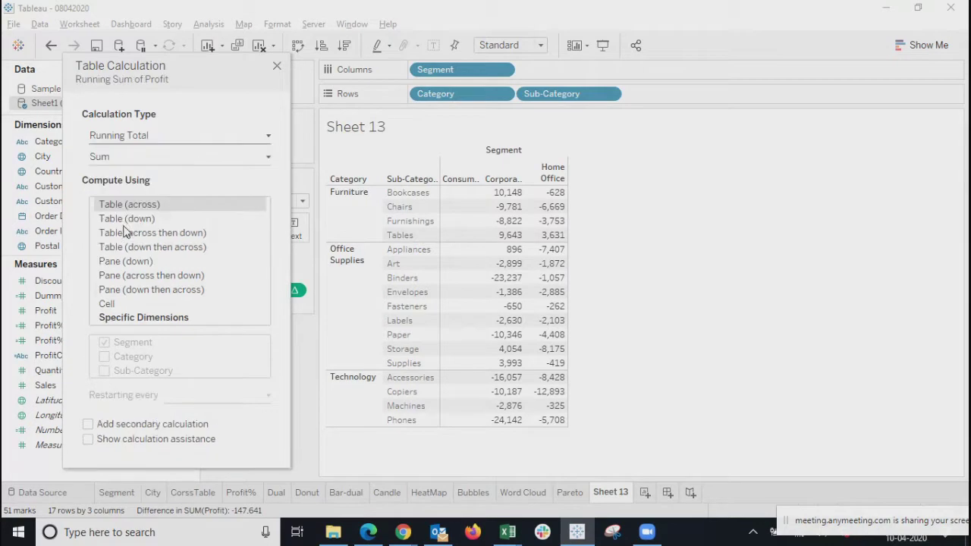
Step: Alternate the running total's compute setting between Cell and Table (across) to compare the Bookcases row
click(107, 304)
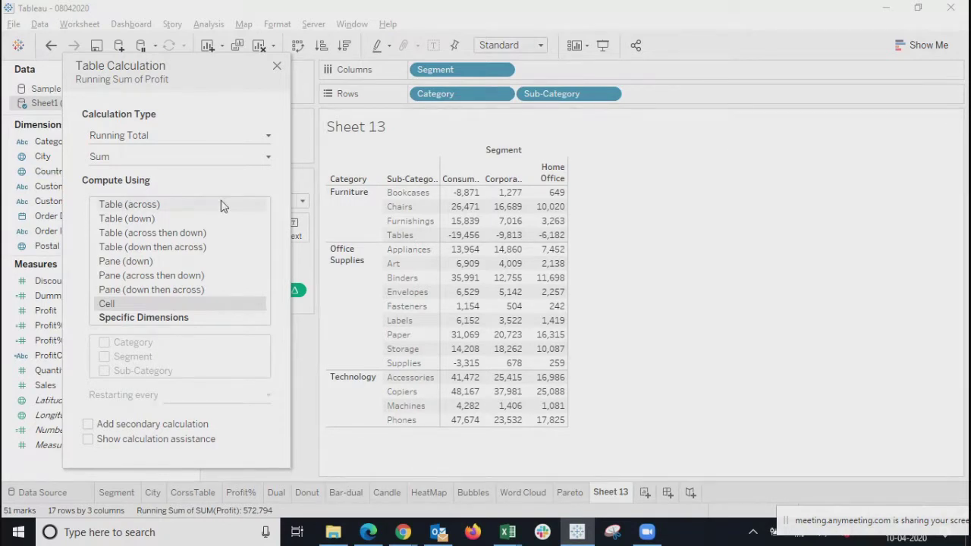
click(133, 206)
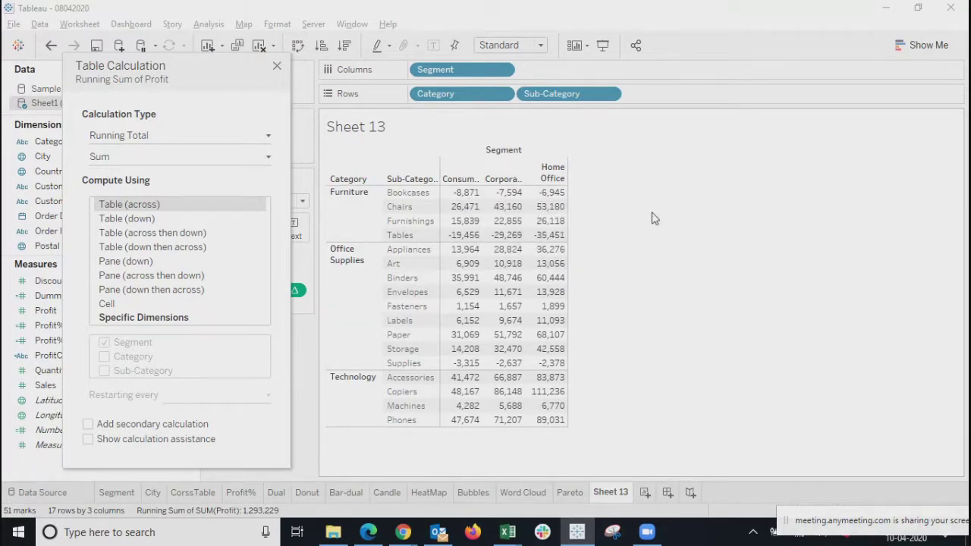
click(110, 303)
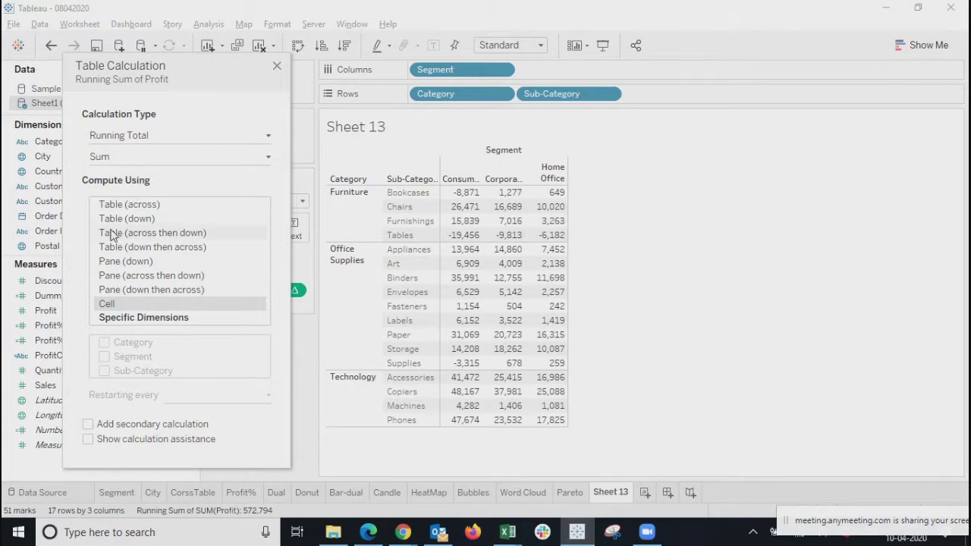
click(114, 204)
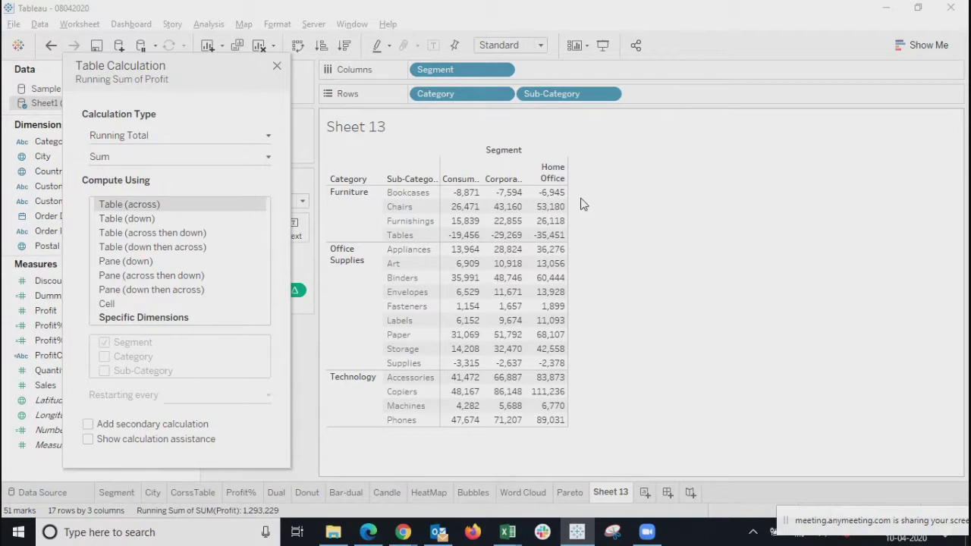
mouse_move(459, 199)
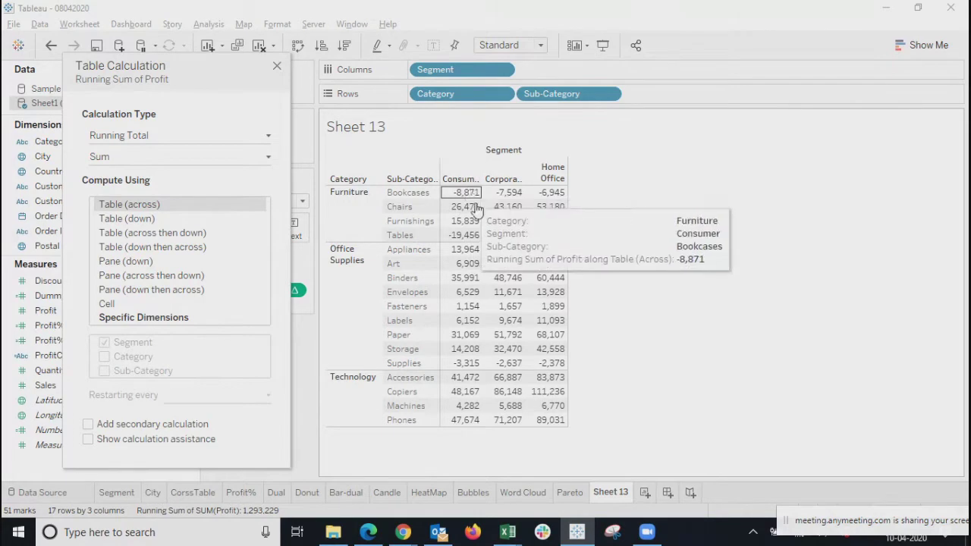
mouse_move(559, 197)
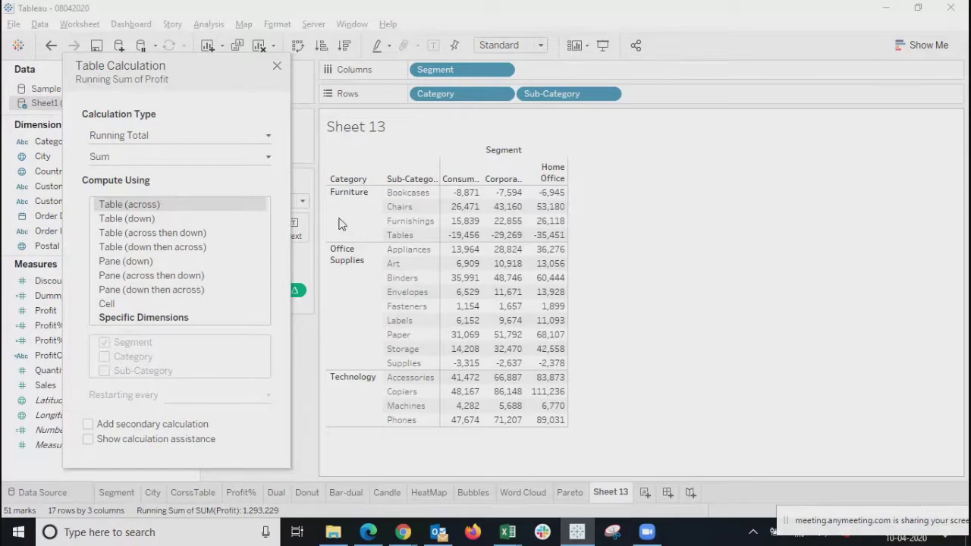
Step: Compute the running total using Cell, highlight the Bookcases cells for Corporate and Home Office in turn, and clear the selection
click(114, 303)
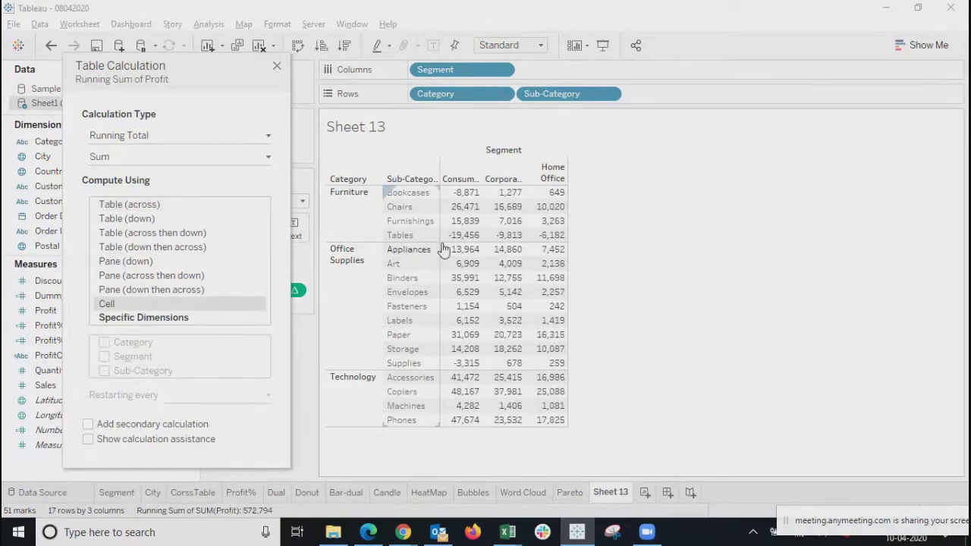
click(502, 197)
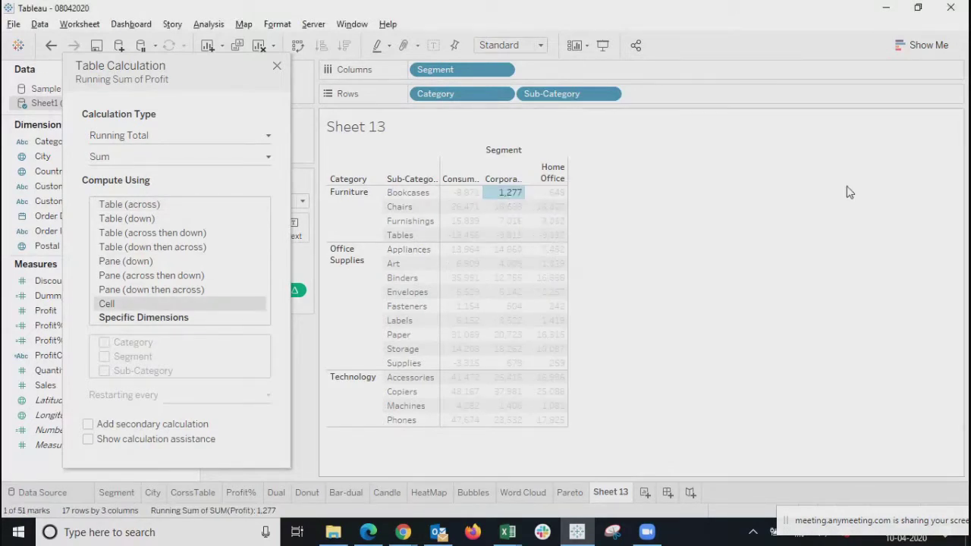
click(548, 193)
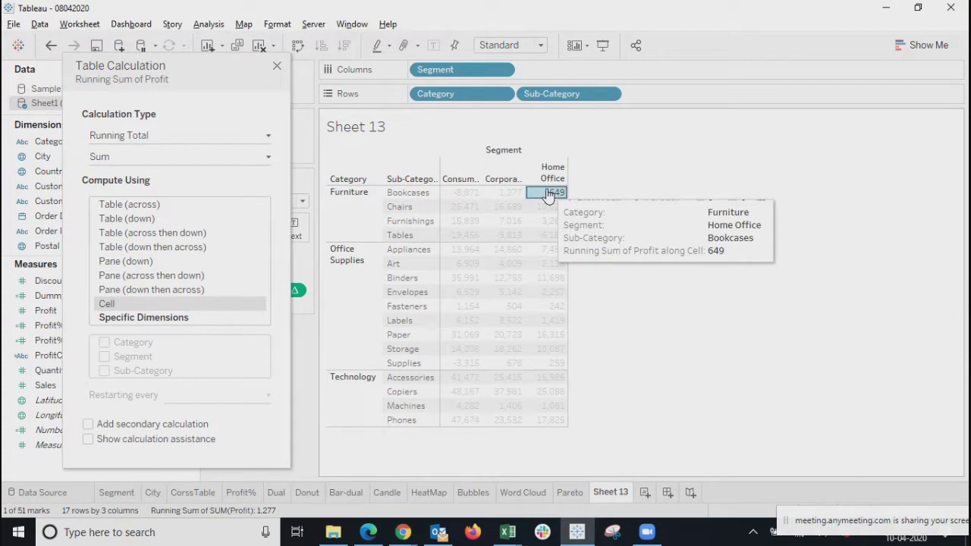
click(772, 159)
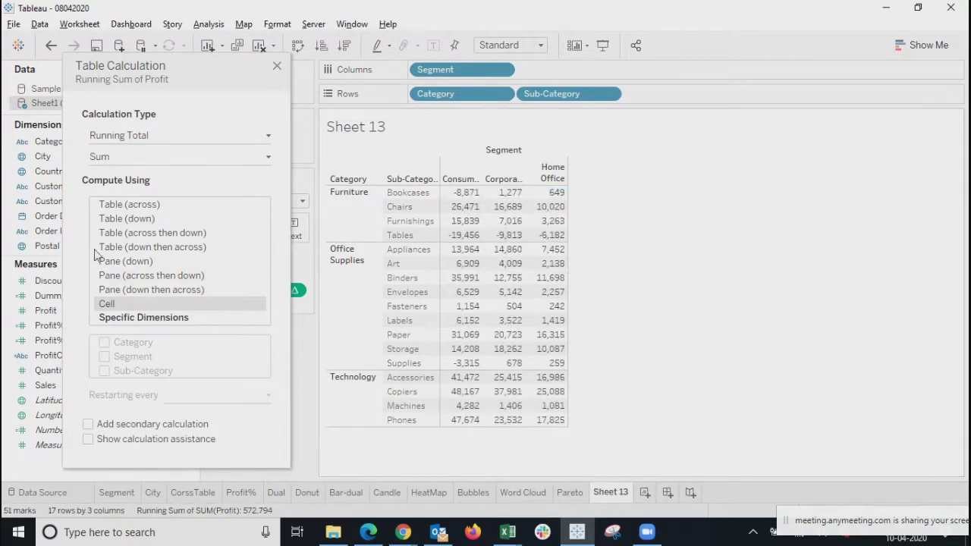
Step: Compute the running total using Table (across), Table (down) and Pane (down) in turn
click(128, 206)
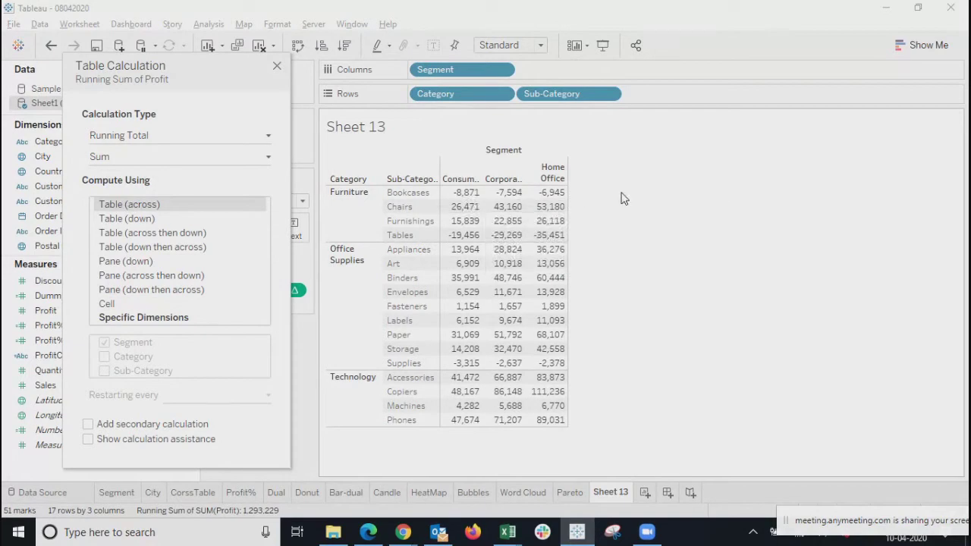
click(125, 219)
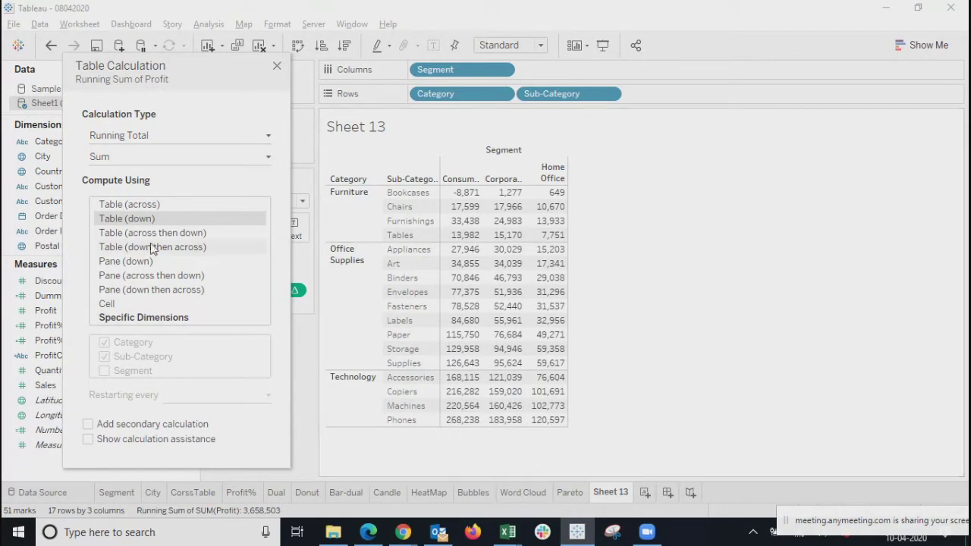
click(113, 262)
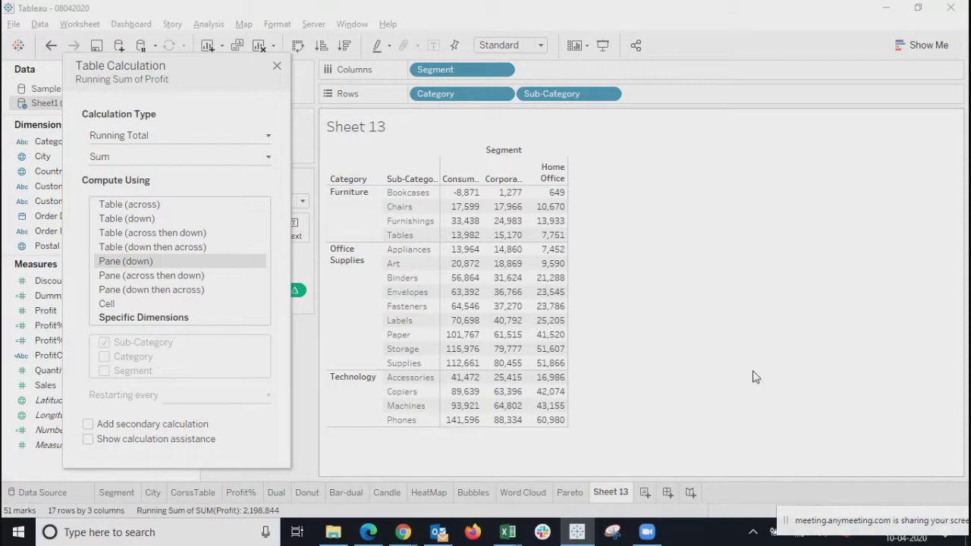
Step: Compute the running total using Pane (across then down) and examine the values in the Furniture pane
click(133, 278)
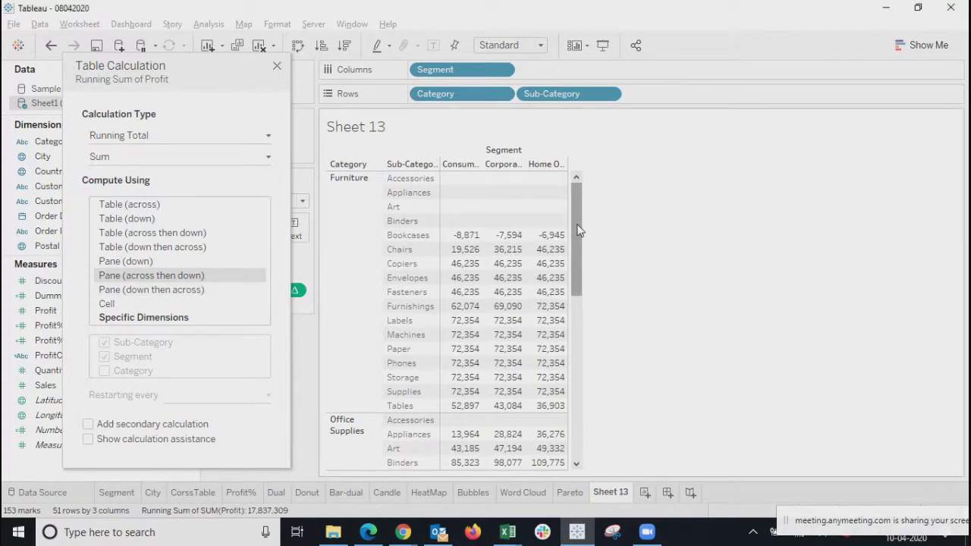
scroll(578, 254, down, 2)
scroll(578, 253, up, 2)
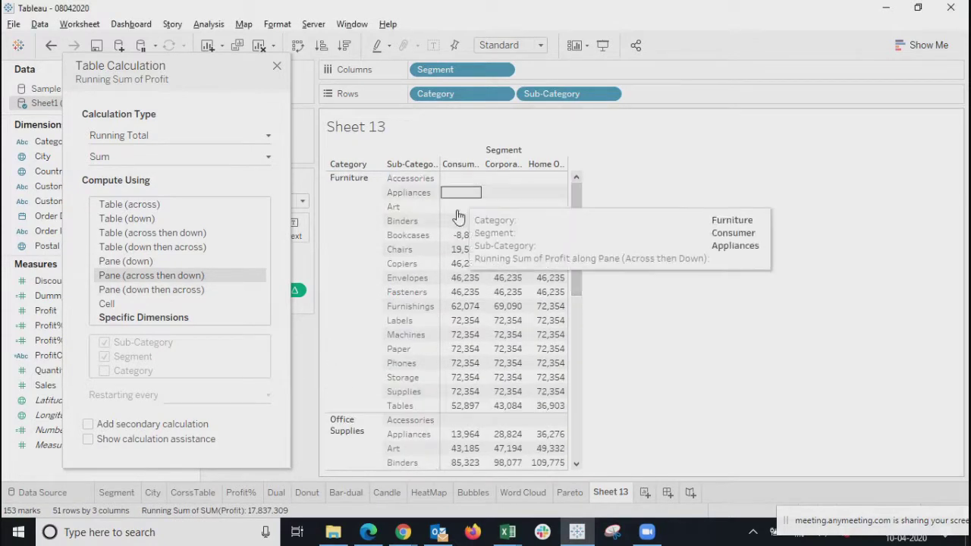
mouse_move(536, 221)
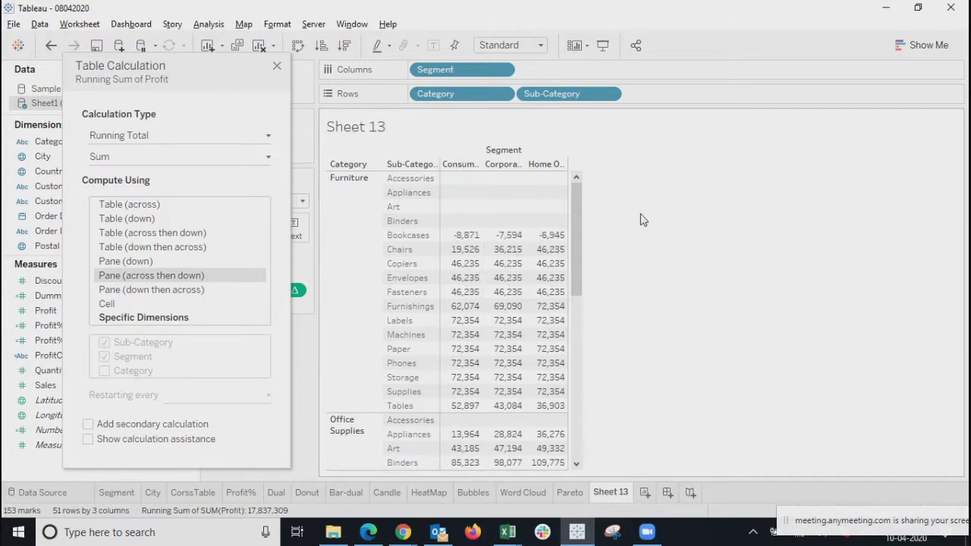
Step: Review the remaining pane totals, and compute the running total using Pane (down then across) and Cell in turn
drag(577, 217, 561, 342)
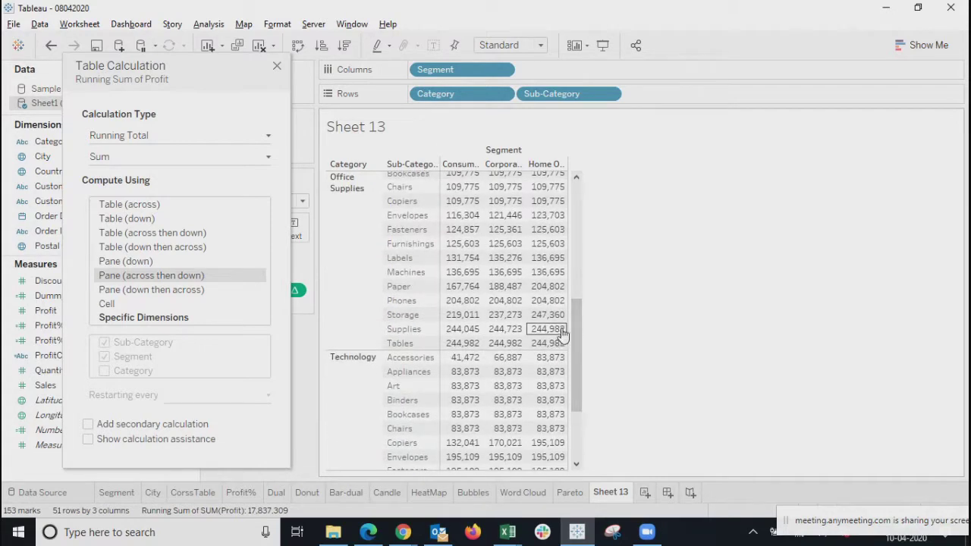
click(576, 195)
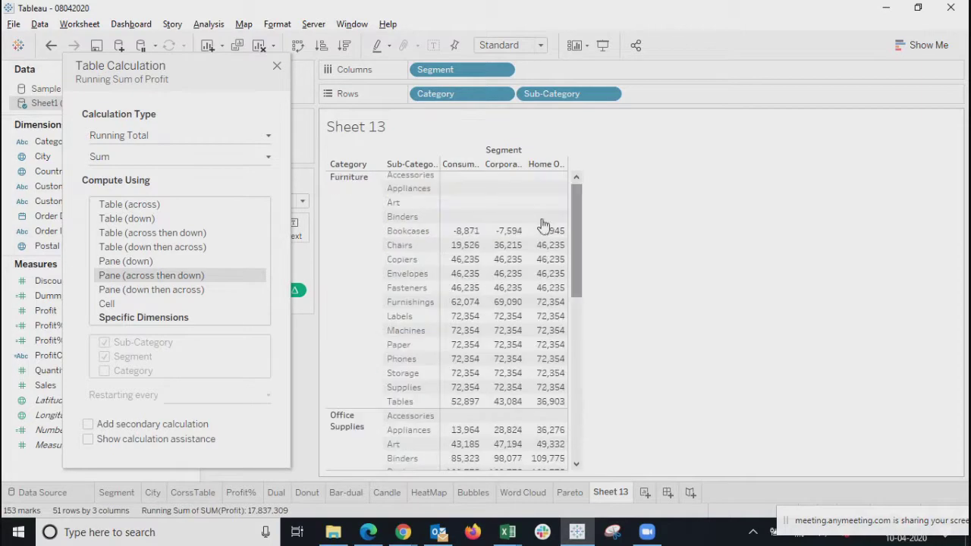
click(117, 290)
click(110, 304)
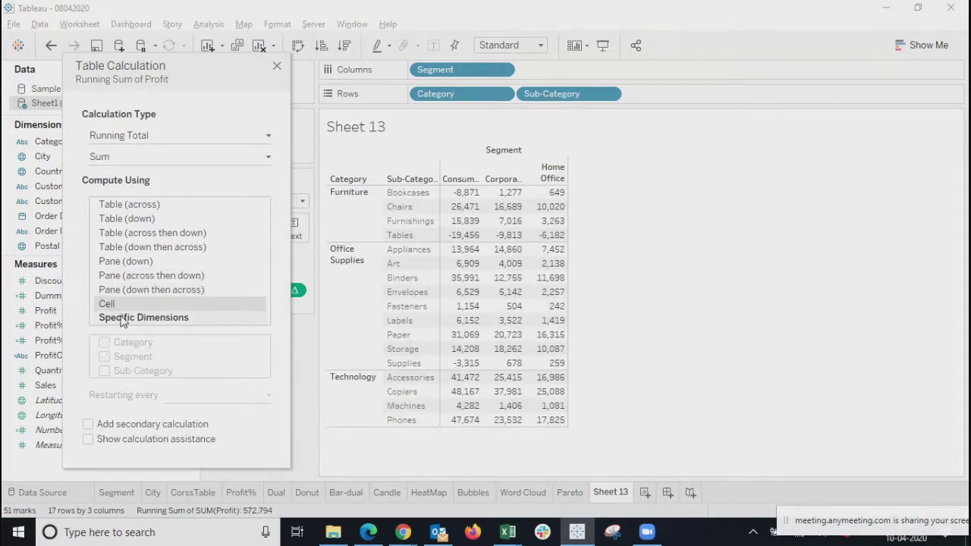
Step: Compute the running total using Specific Dimensions, with Category alone and then Segment alone, highlighting the Furniture cells for comparison
click(123, 319)
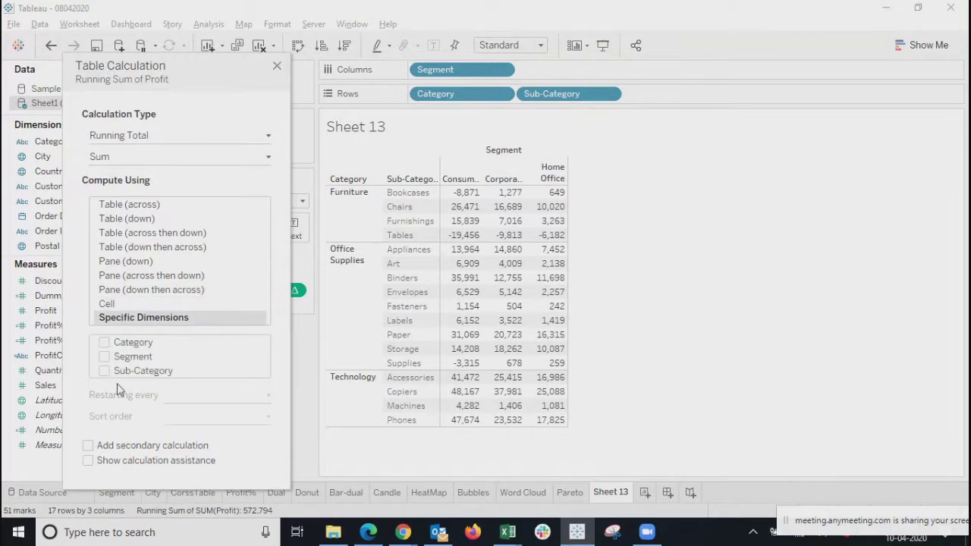
click(105, 343)
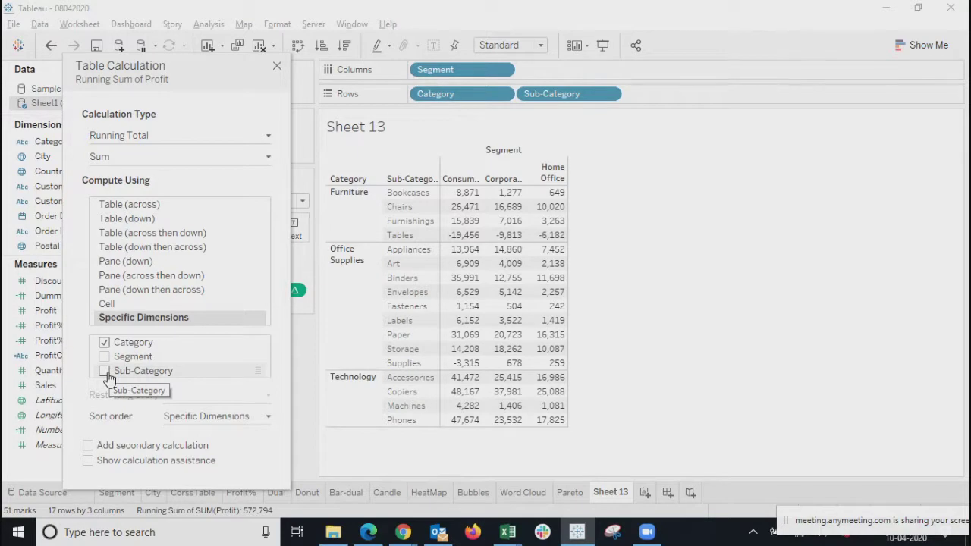
click(341, 194)
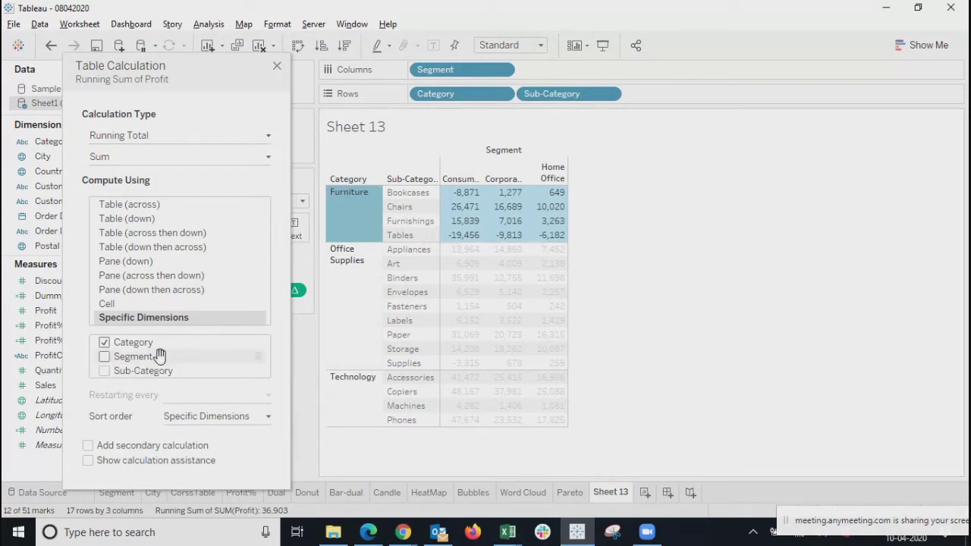
click(105, 344)
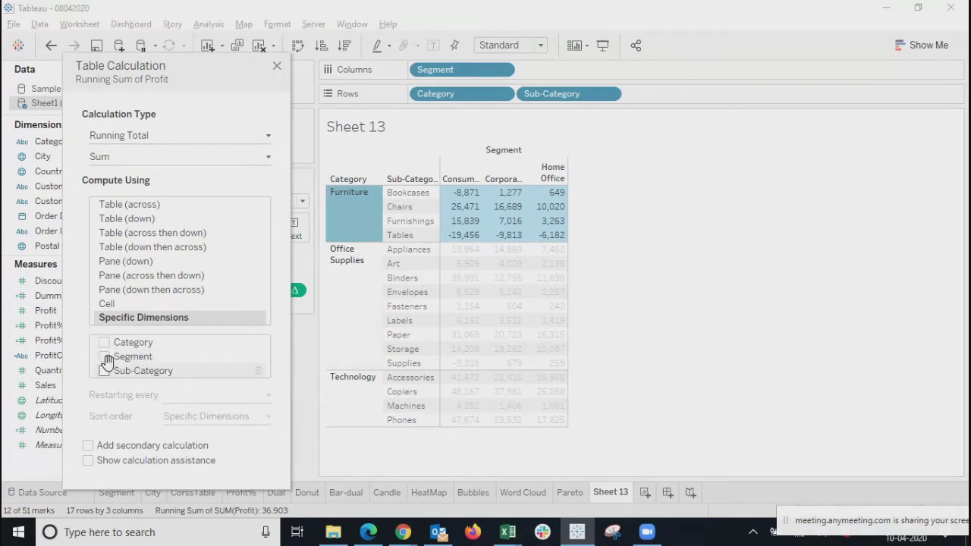
click(105, 356)
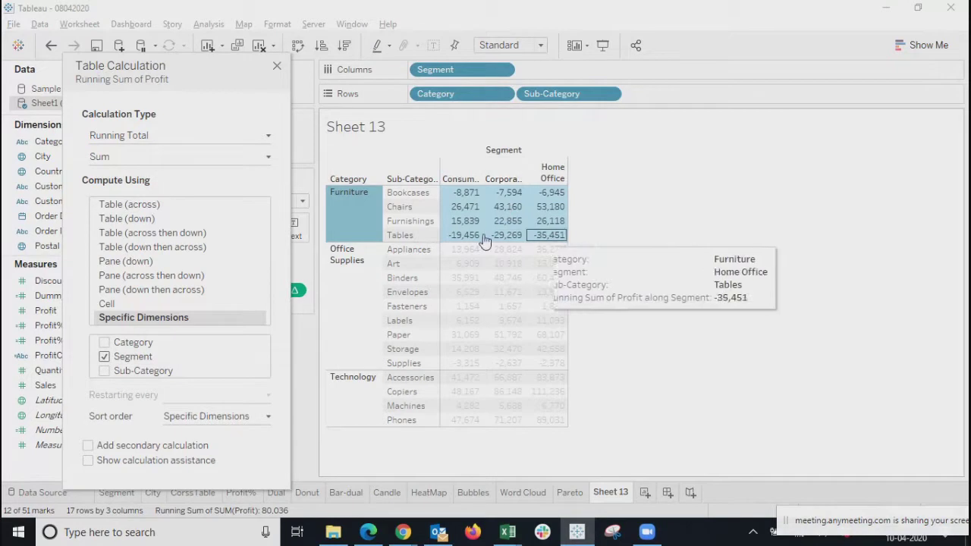
Step: Compute the running total along Sub-Category alone, highlight the Bookcases, Chairs and Furnishings rows in turn, and clear the selection
click(106, 358)
click(105, 371)
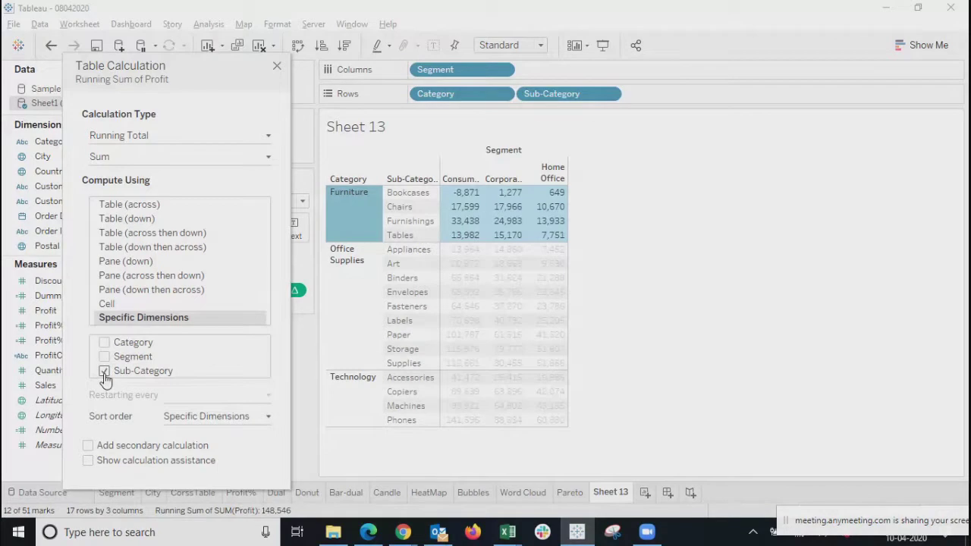
mouse_move(471, 196)
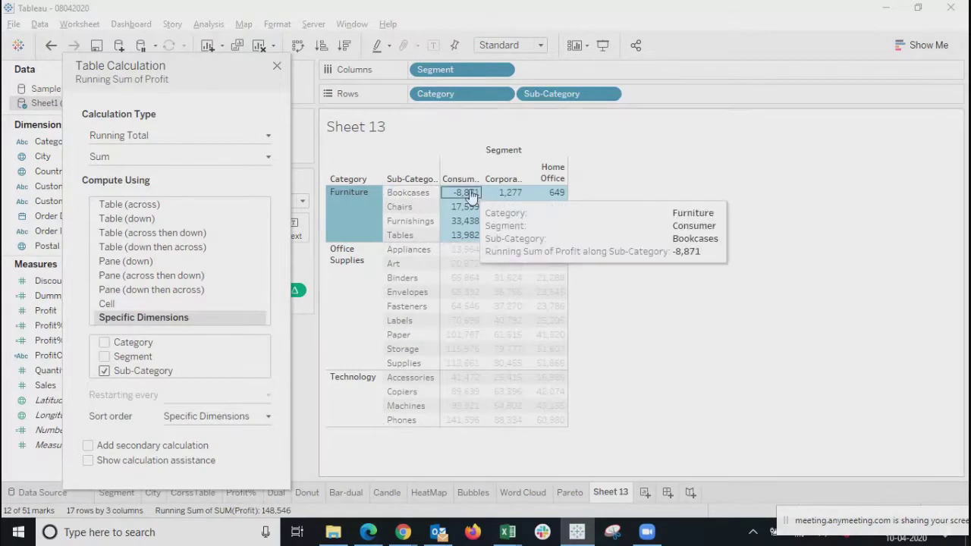
click(415, 196)
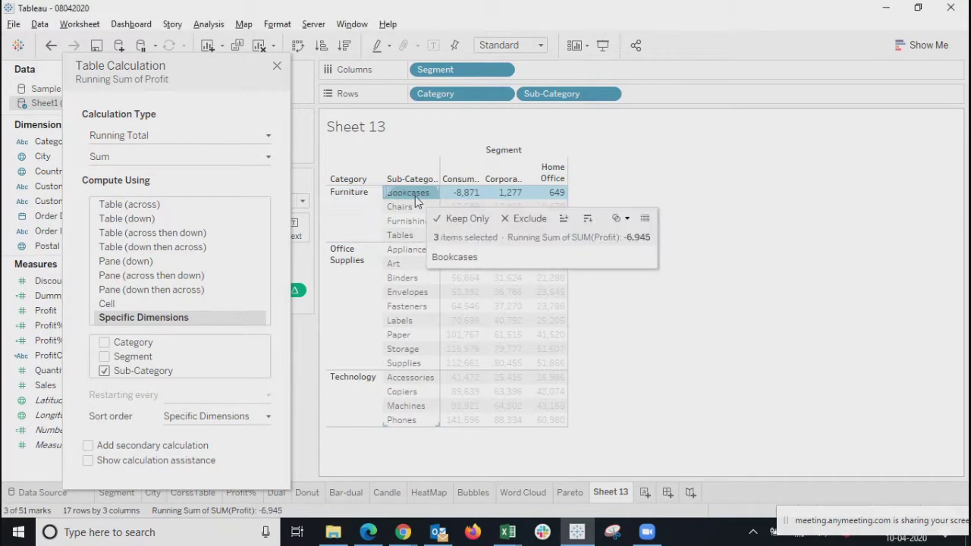
click(410, 207)
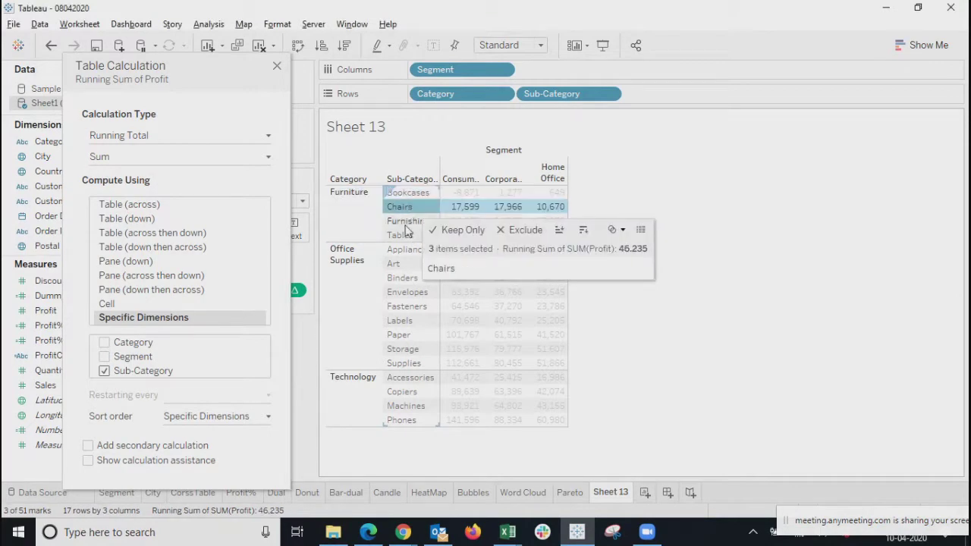
click(407, 221)
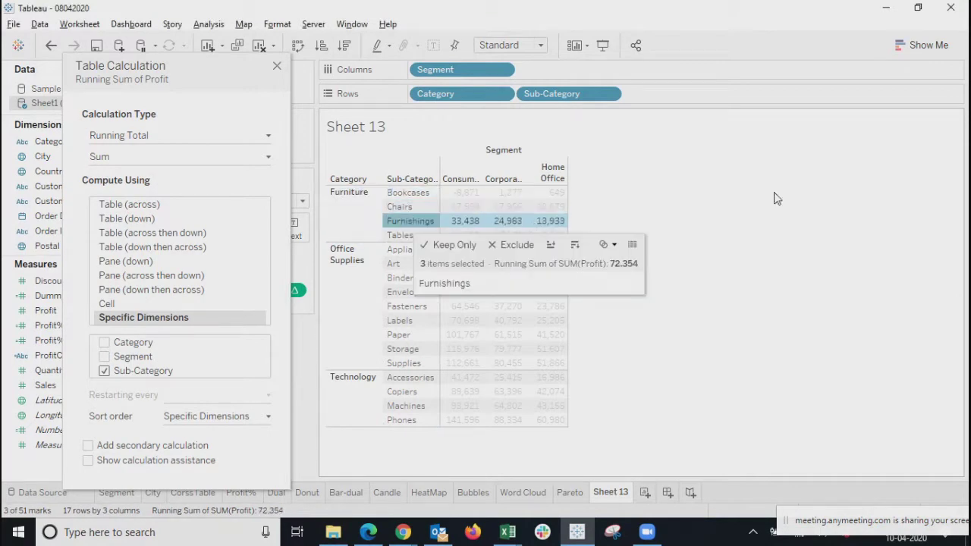
click(805, 250)
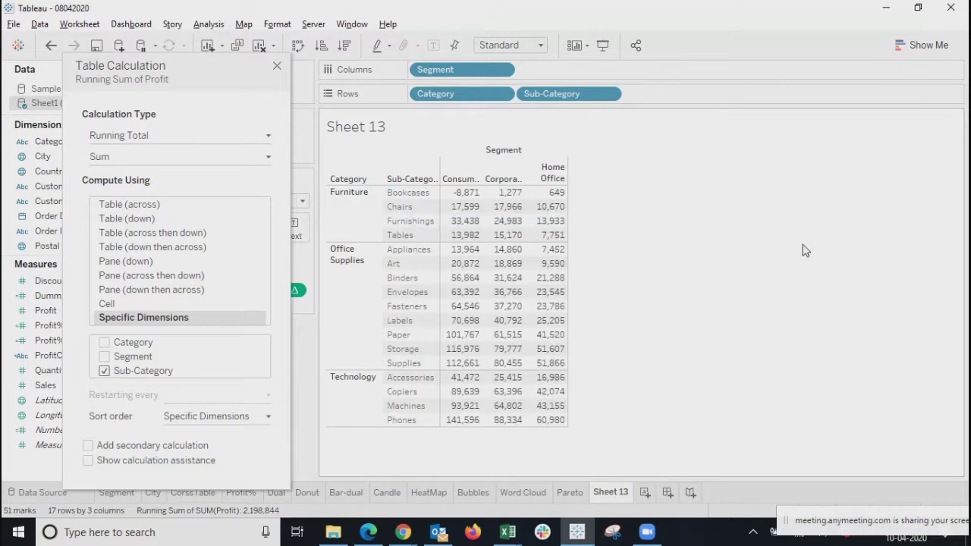
Step: Try the running total with Segment and Category added to the specific dimensions, and leave all three dimensions unchecked
click(105, 356)
click(103, 342)
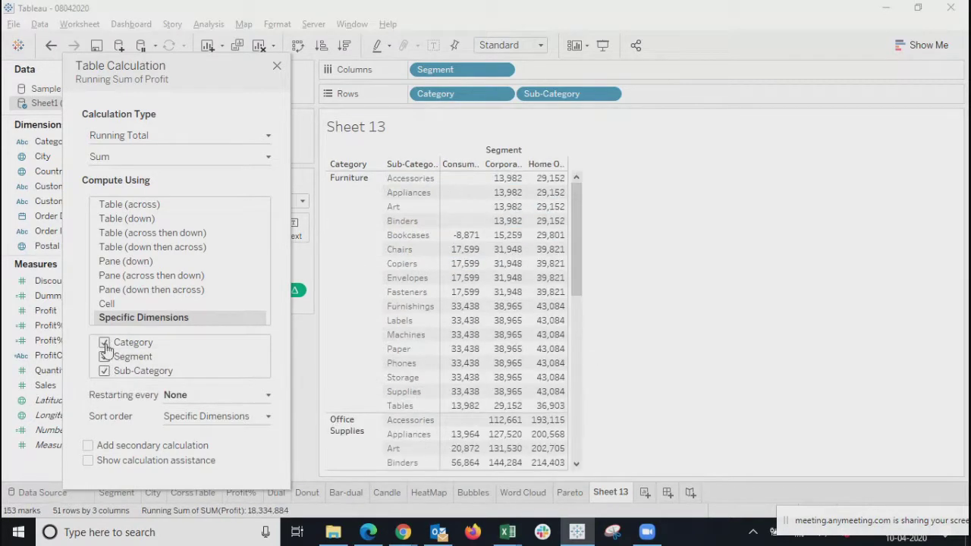
click(103, 370)
click(104, 356)
click(104, 343)
click(104, 356)
click(104, 343)
click(104, 343)
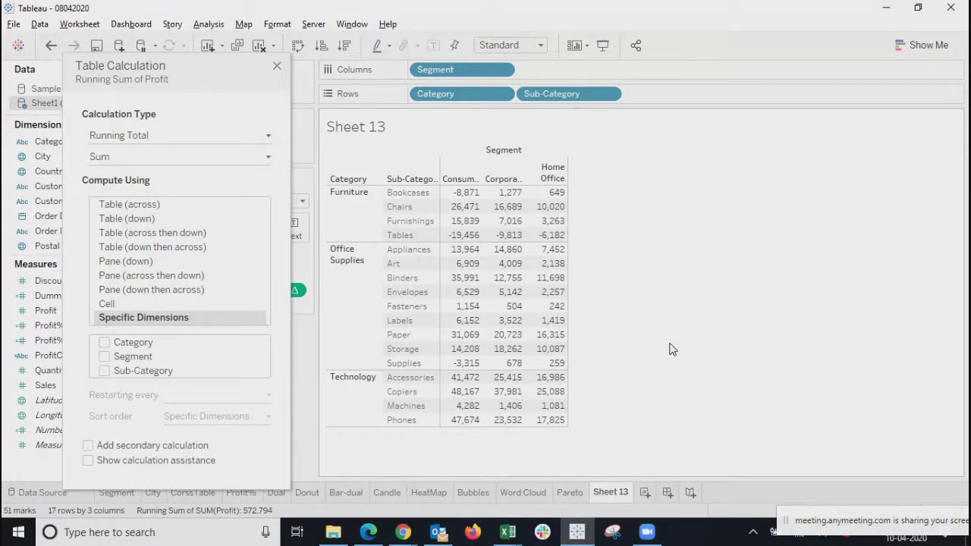
Step: Change the calculation type to Percent of Total and compute it using Cell, Table (across) and Table (down) in turn
click(126, 136)
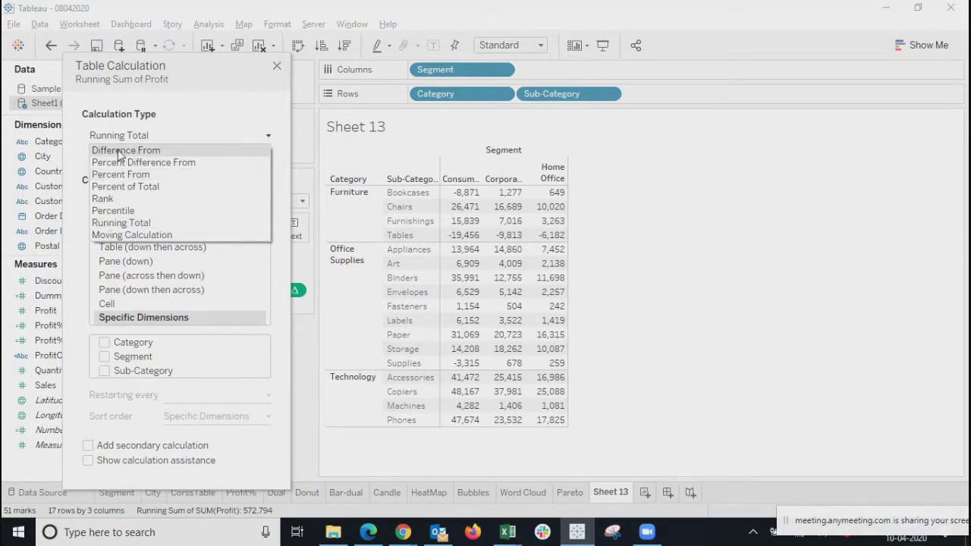
click(125, 192)
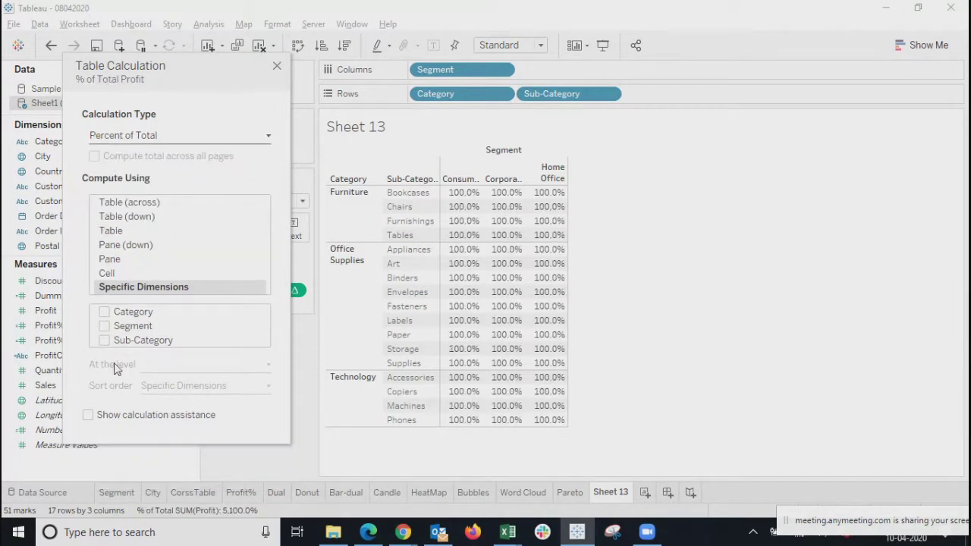
click(107, 276)
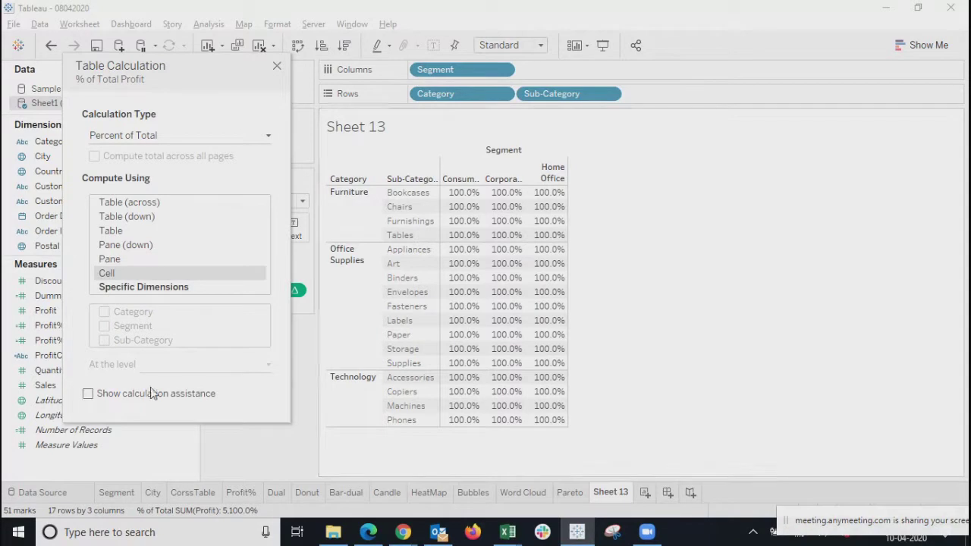
click(117, 205)
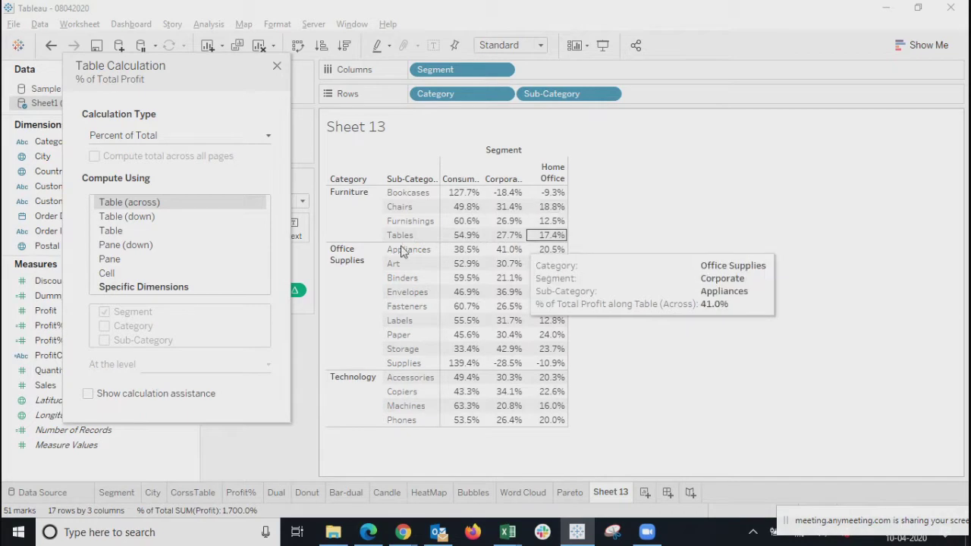
click(127, 216)
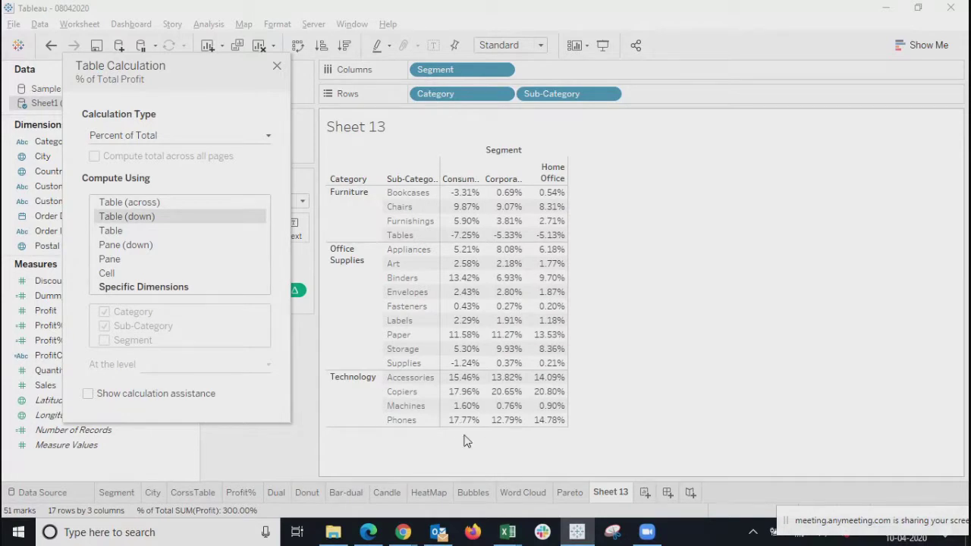
Step: Compute the percent of total using Pane and highlight the Furniture, Office Supplies and Technology cells in turn
click(114, 260)
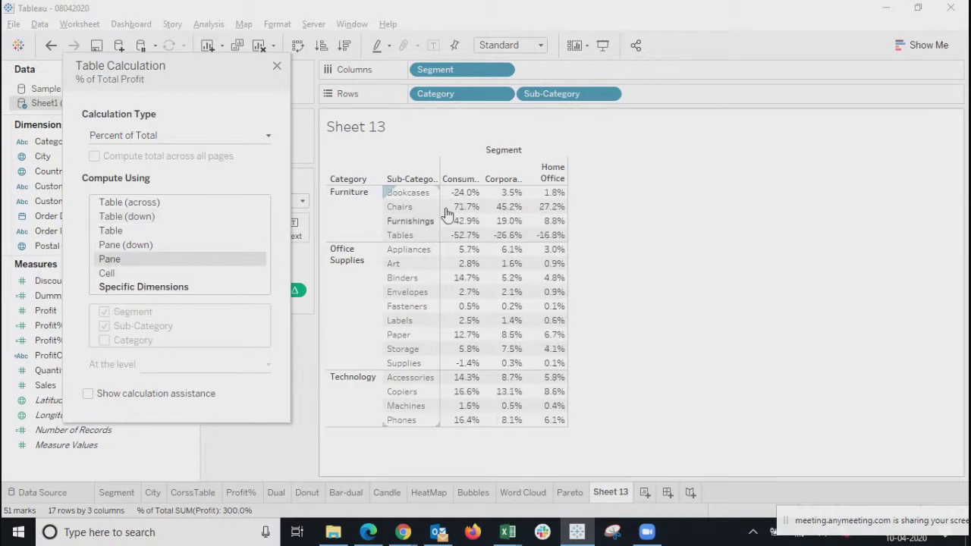
drag(446, 187, 565, 247)
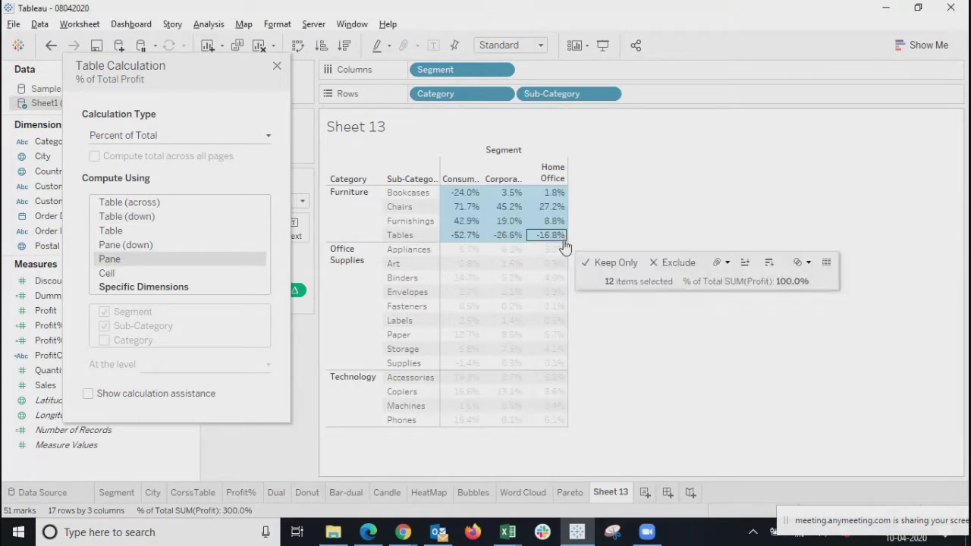
click(883, 241)
drag(448, 250, 562, 370)
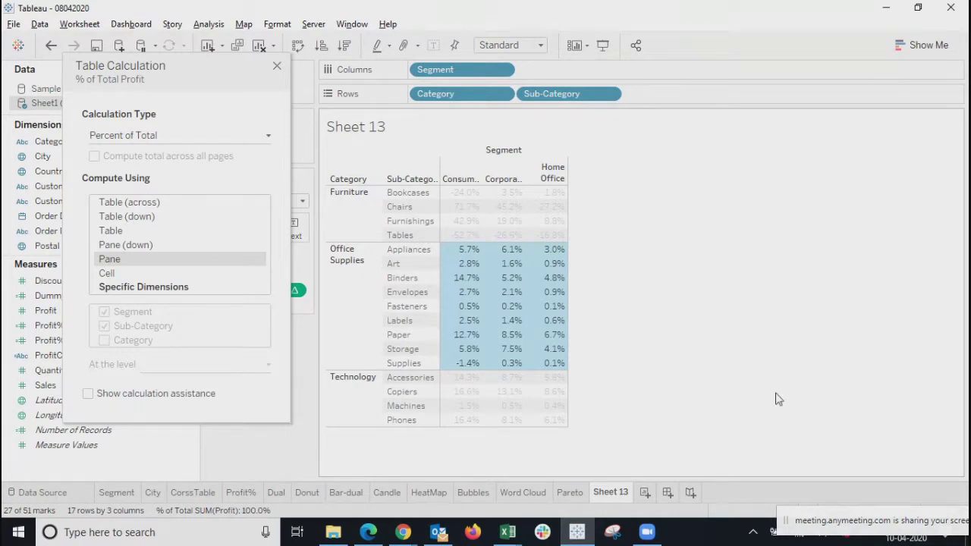
mouse_move(508, 339)
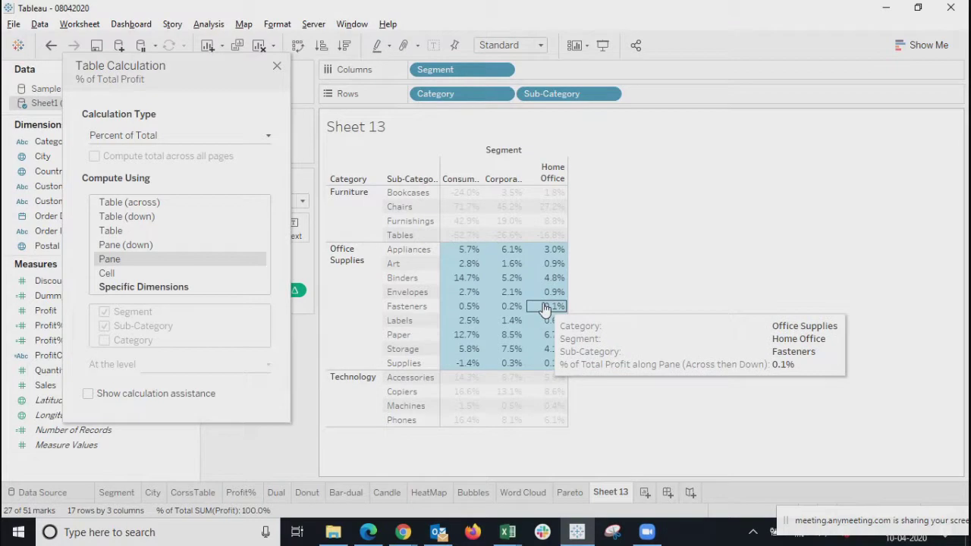
click(712, 298)
click(355, 387)
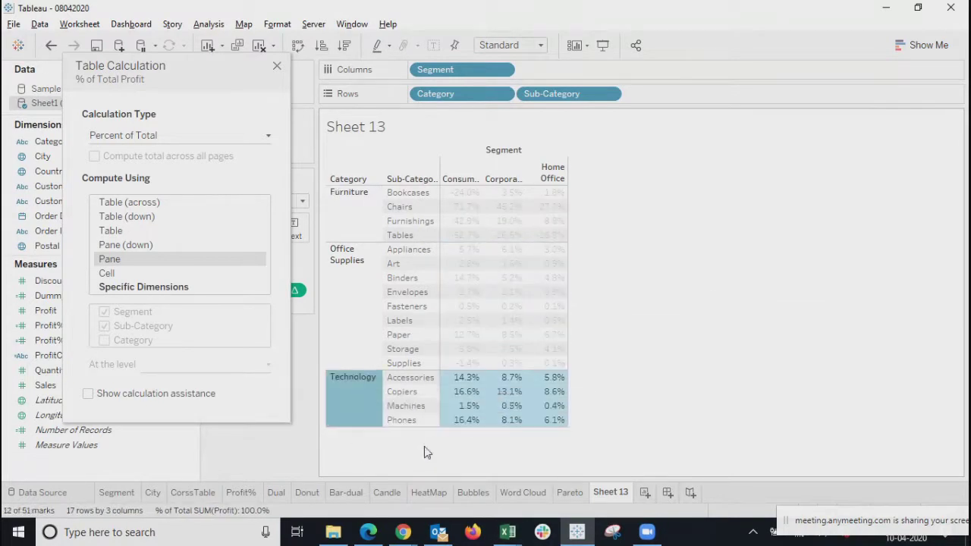
mouse_move(553, 411)
mouse_move(354, 408)
mouse_move(479, 399)
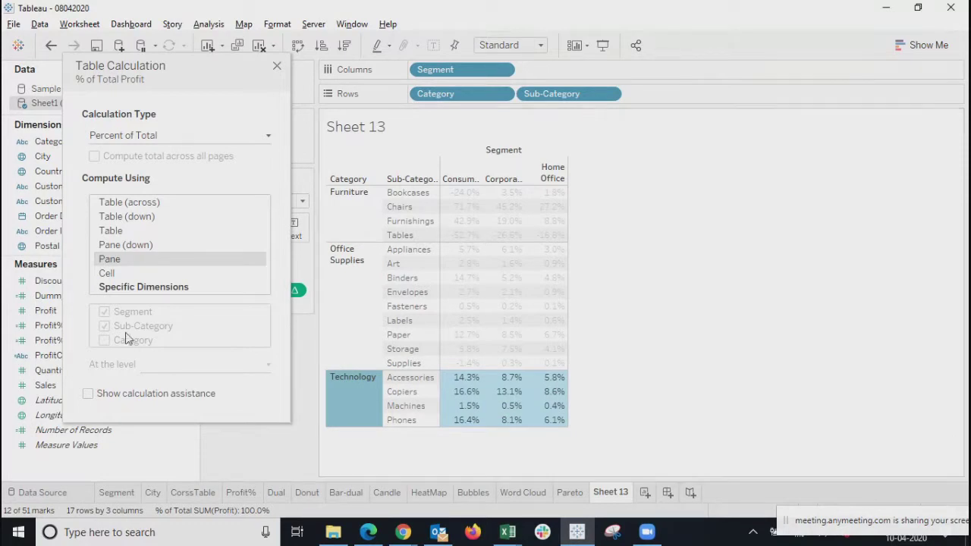
Step: Compare the percent of total using Table and Table (down), settle on Table, and briefly highlight the Consumer value for Copiers
click(115, 231)
click(115, 219)
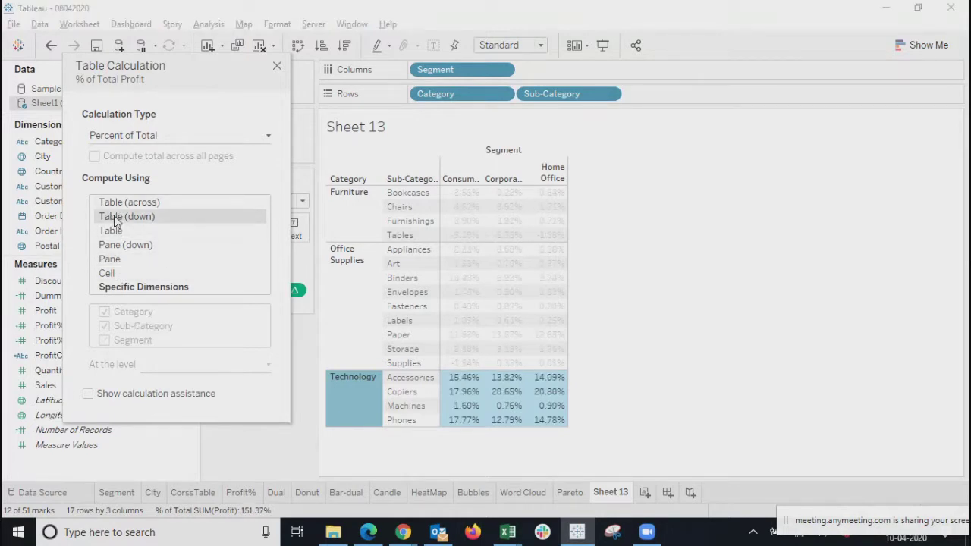
click(112, 232)
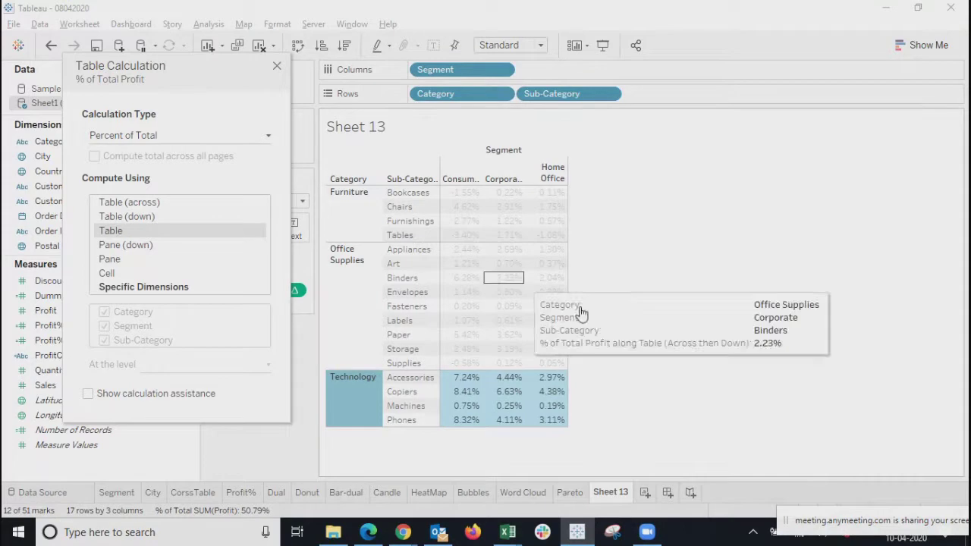
click(721, 372)
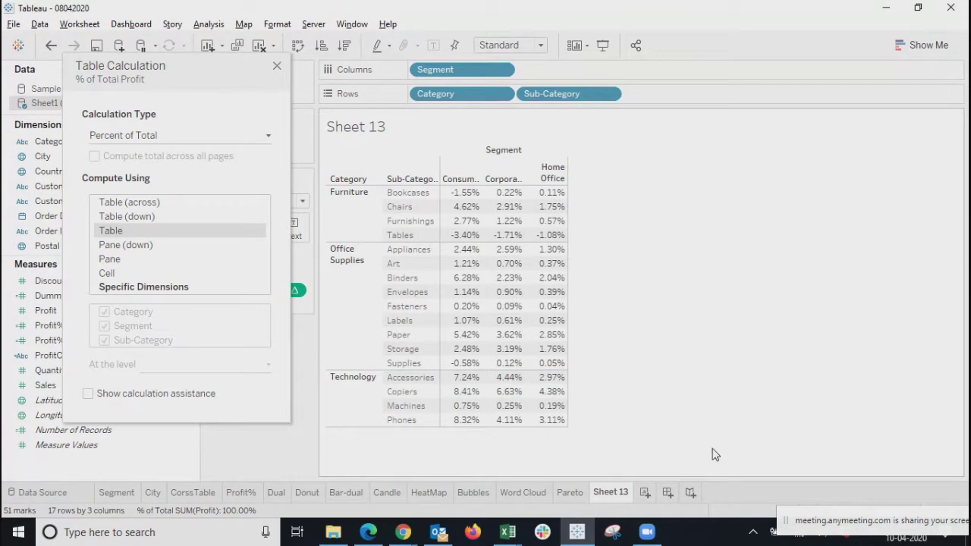
click(462, 393)
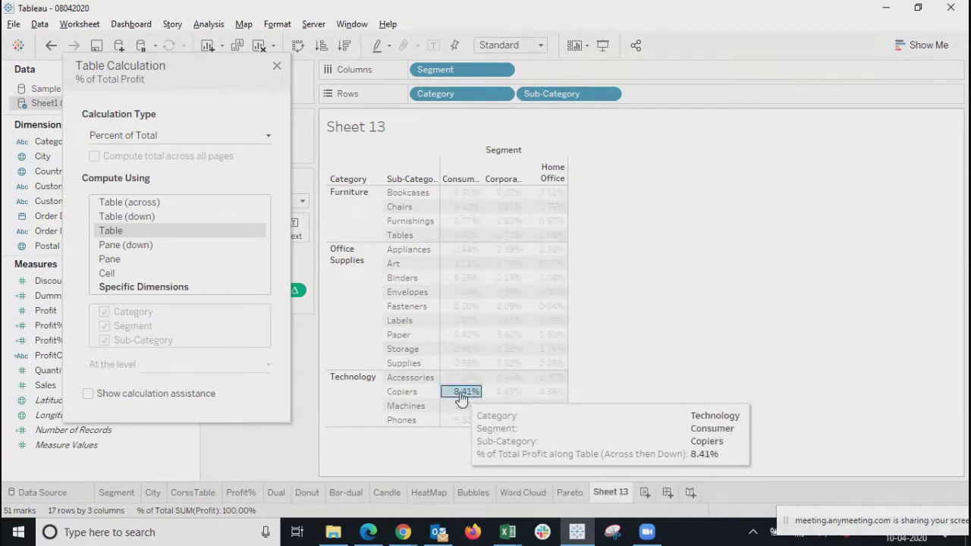
click(840, 398)
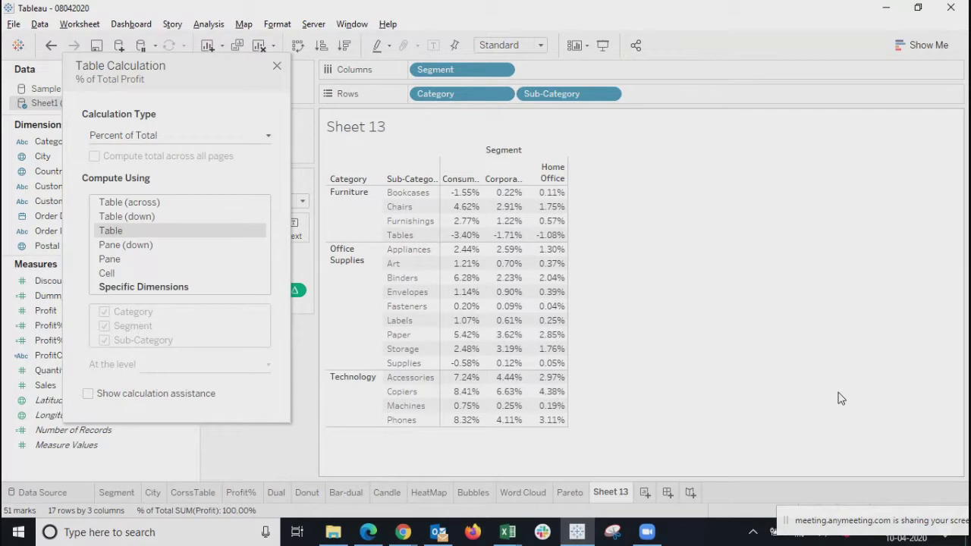
Step: Compute the percent of total using Cell, and switch to Specific Dimensions with no dimension checked
mouse_move(465, 395)
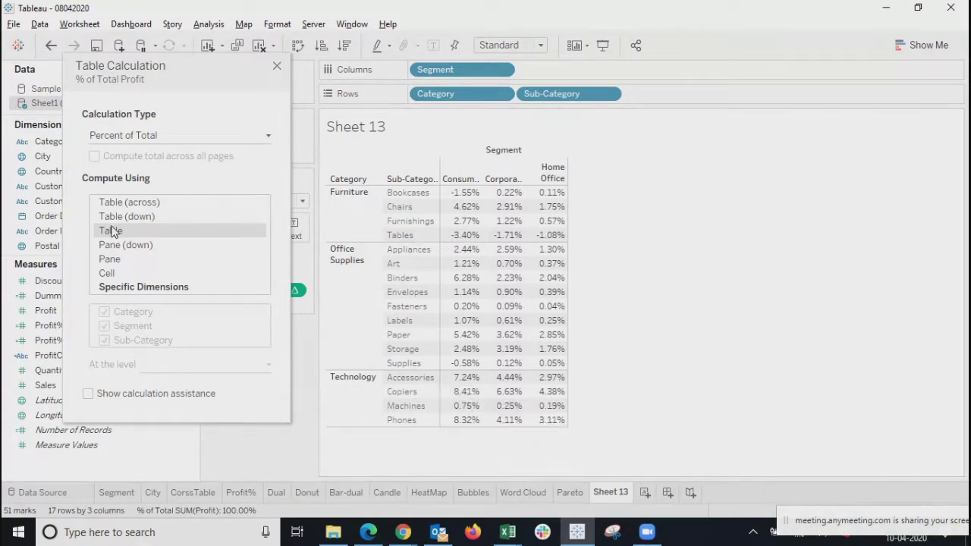
click(112, 274)
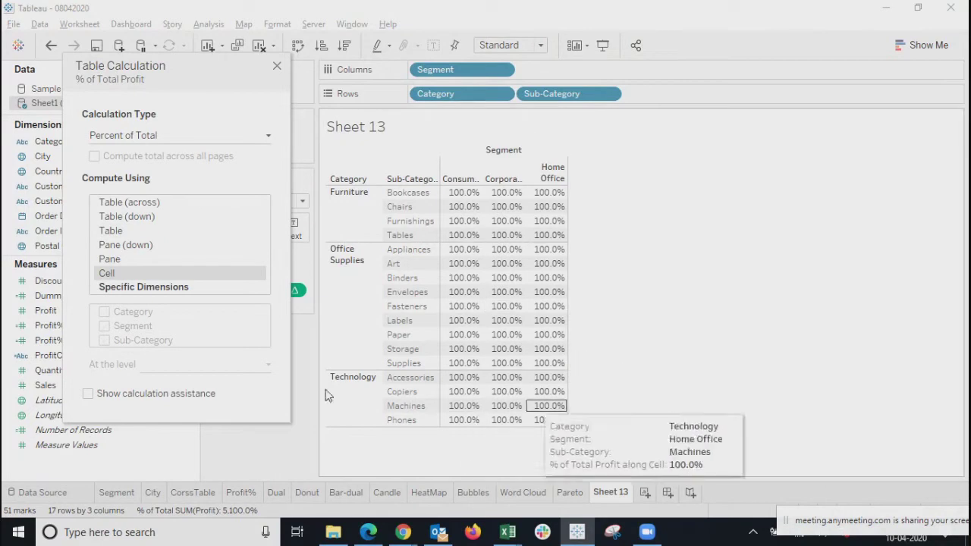
click(113, 290)
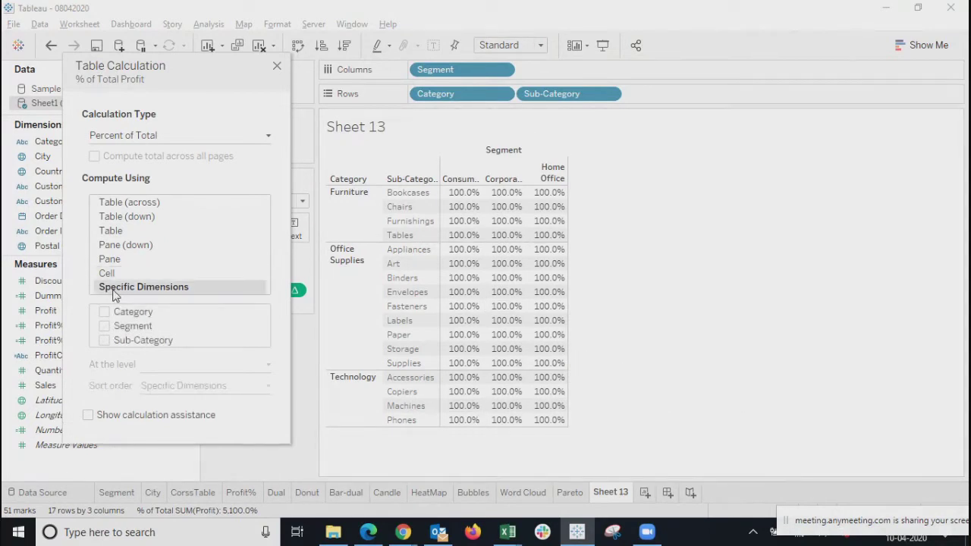
Step: Compute the percent of total by the Segment dimension, compare it using Pane and Table, and settle on Table (down)
click(104, 327)
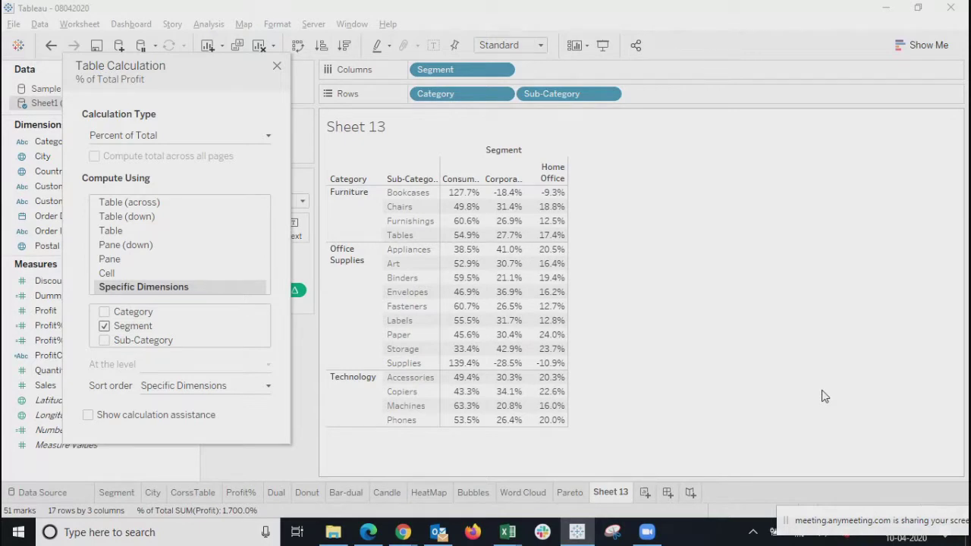
click(110, 259)
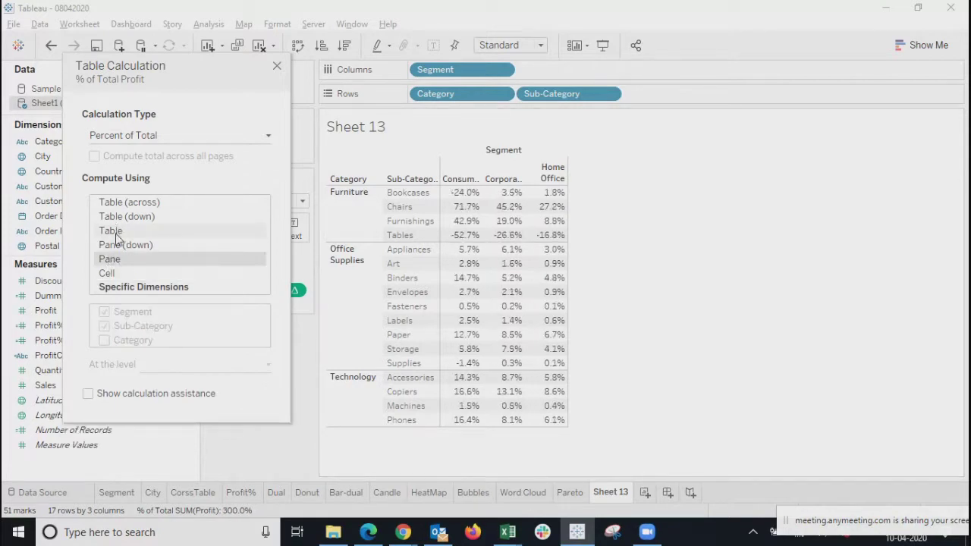
click(118, 235)
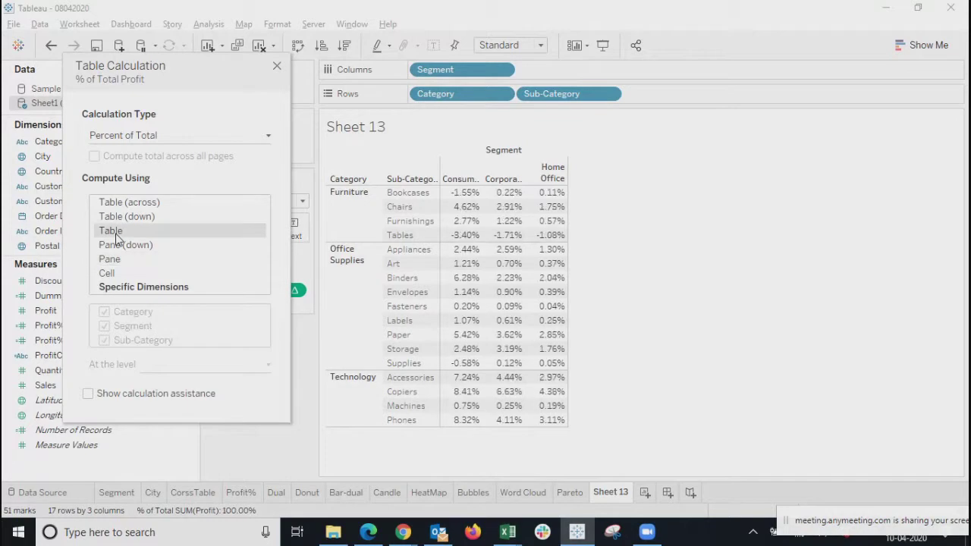
click(119, 220)
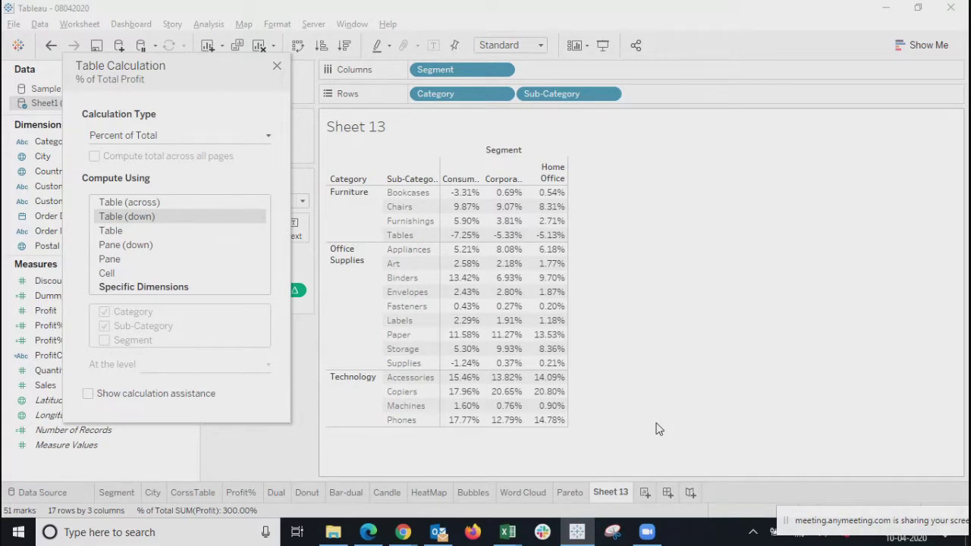
click(275, 66)
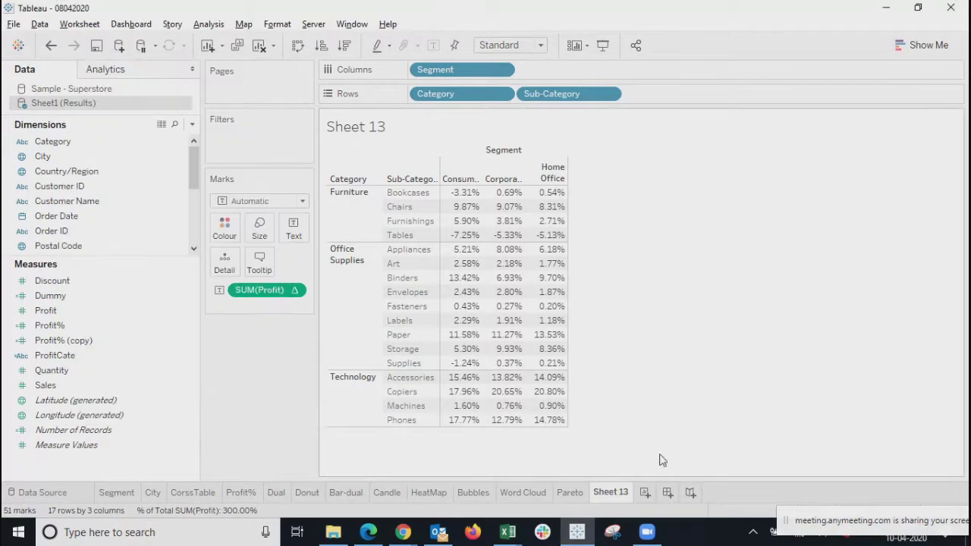
Step: Rename the Sheet 13 worksheet as TableCal and add a new blank worksheet
double_click(618, 495)
text(Table)
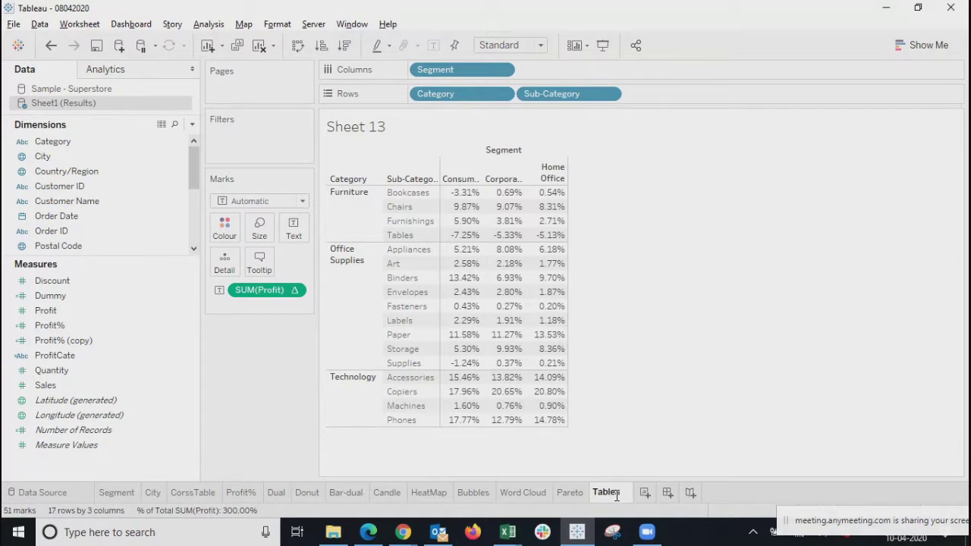
text(Cal)
key(Return)
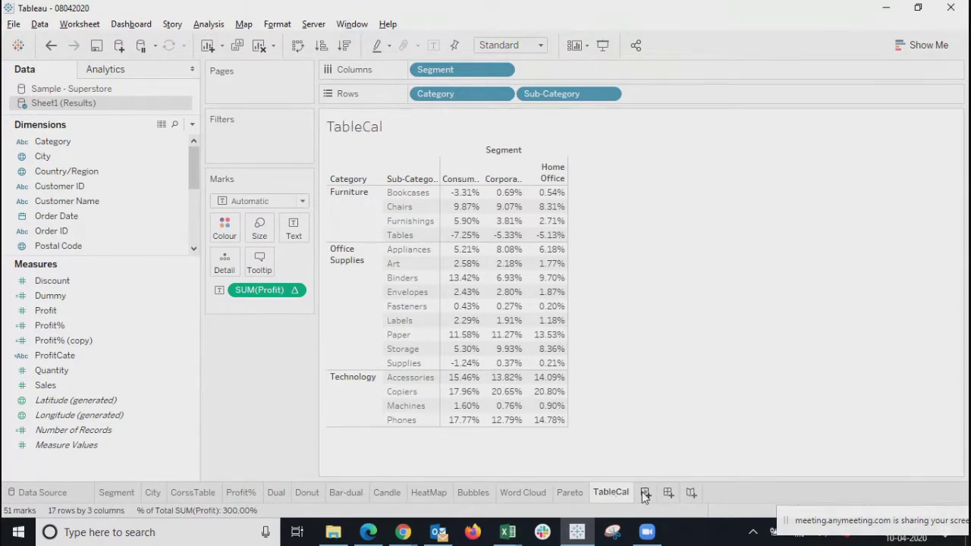
click(645, 493)
click(76, 157)
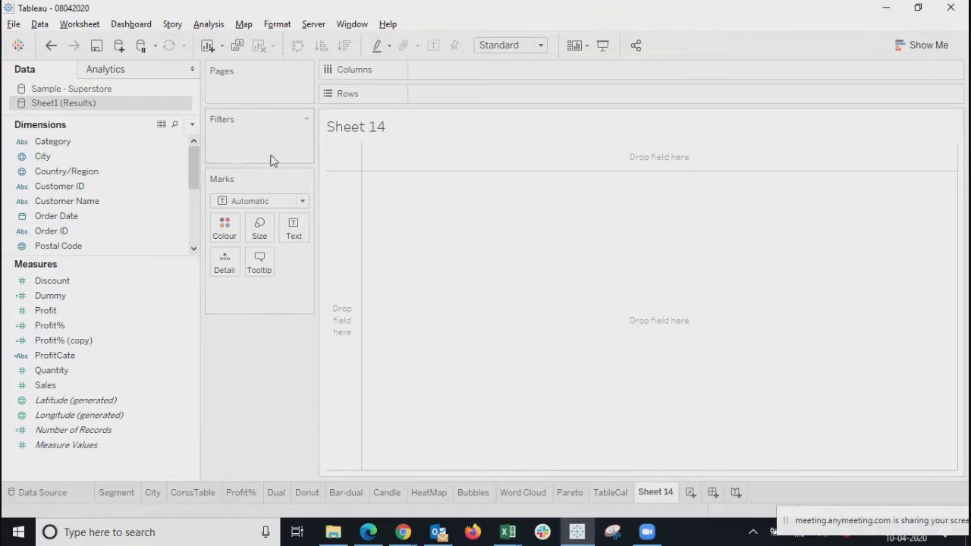
mouse_move(194, 156)
mouse_down()
mouse_move(194, 222)
mouse_move(189, 144)
mouse_up()
click(410, 227)
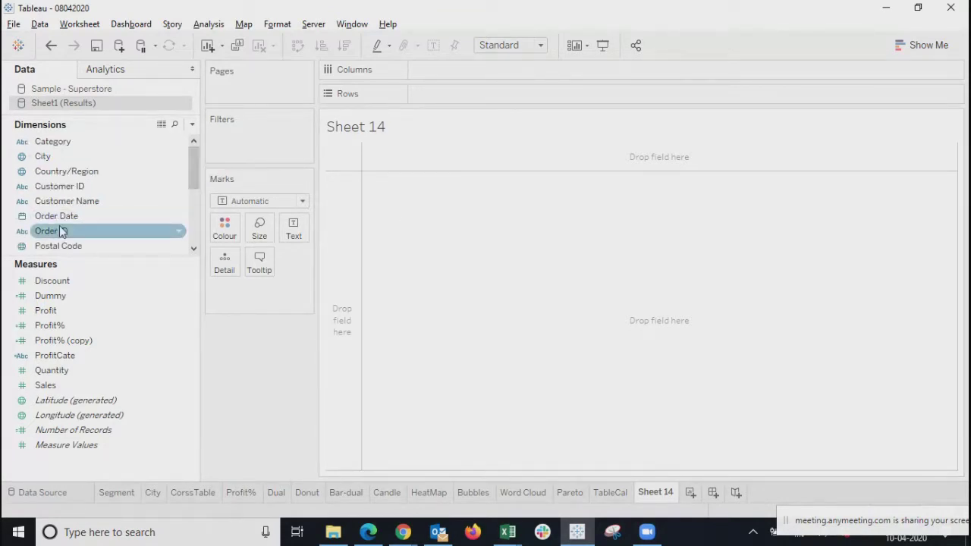
drag(194, 161, 186, 132)
scroll(43, 233, down, 3)
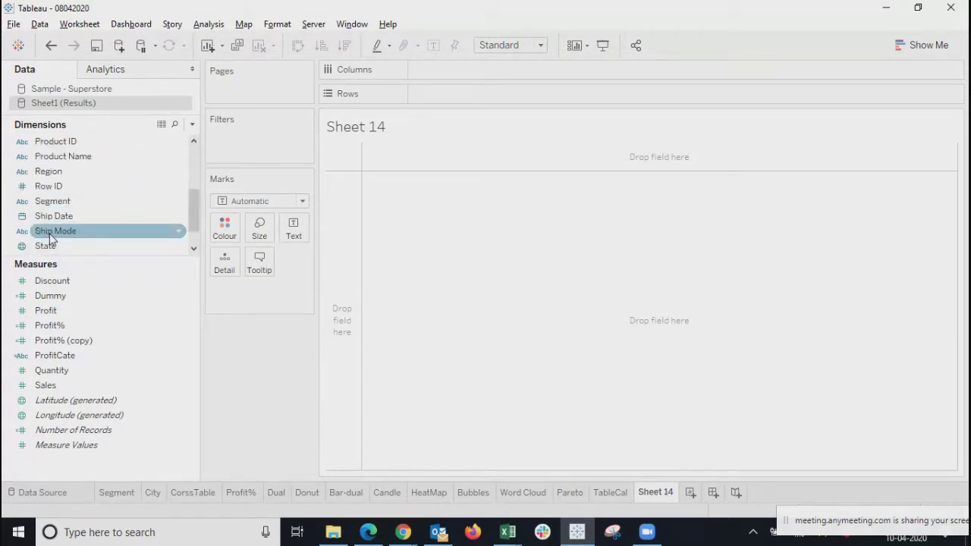
drag(81, 209, 453, 101)
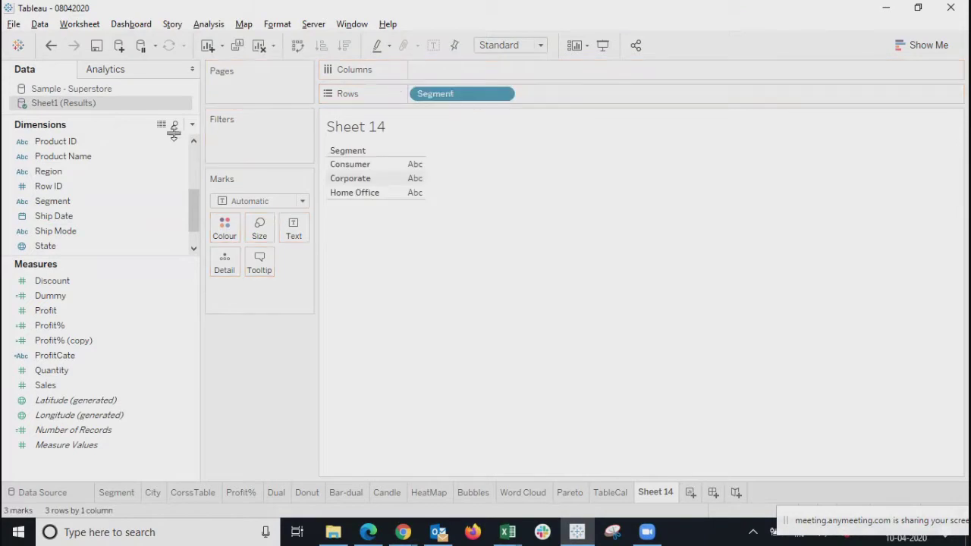
scroll(60, 216, down, 1)
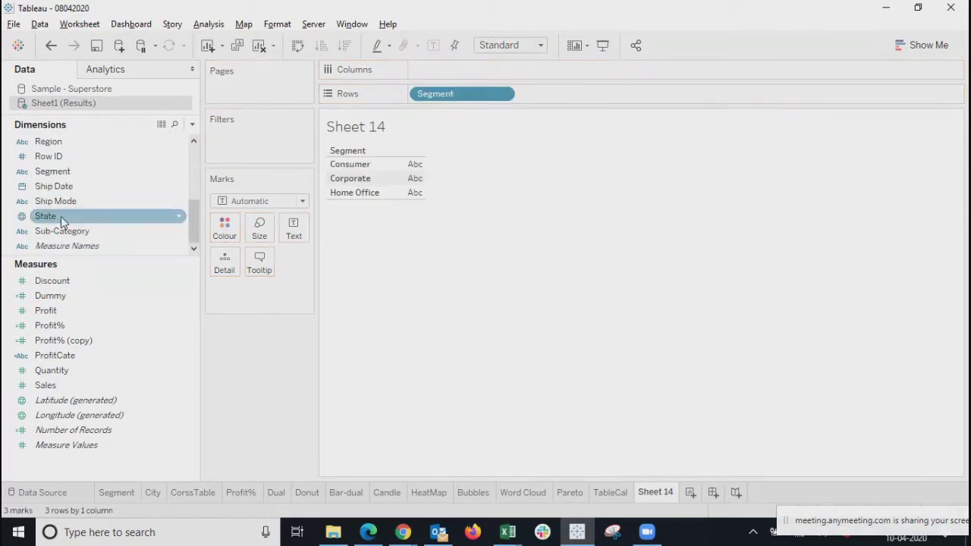
click(503, 95)
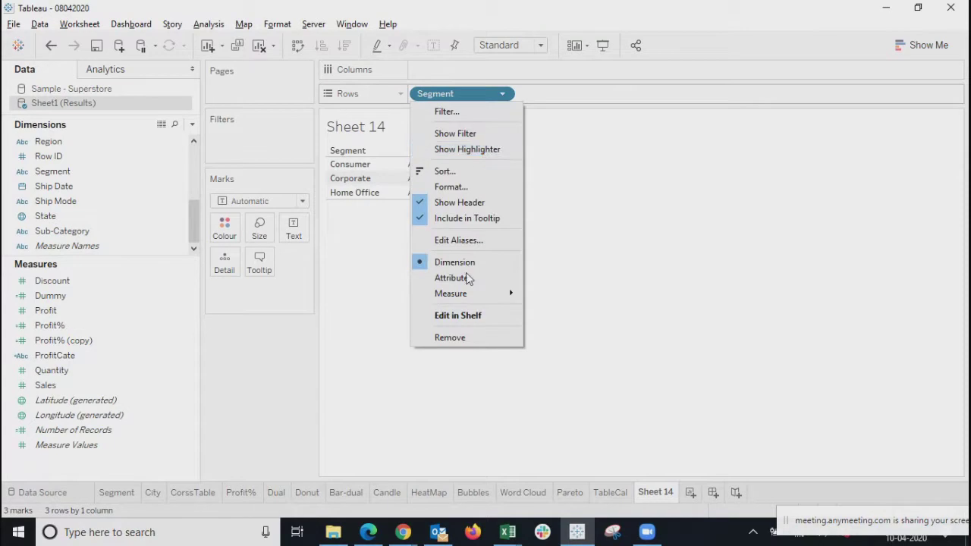
click(452, 338)
Step: Build a text table with Region and State as rows and Profit as the displayed values
scroll(46, 201, up, 4)
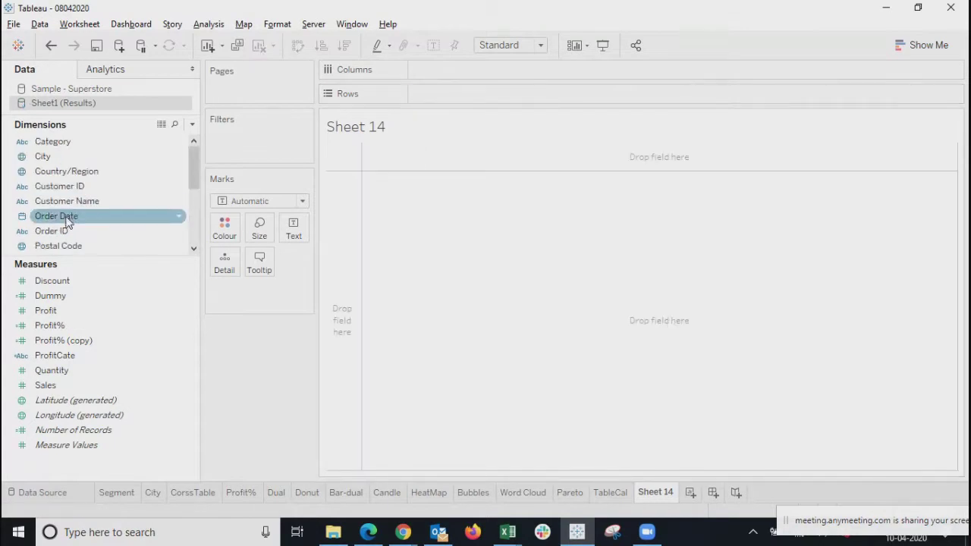
drag(197, 170, 191, 206)
drag(90, 185, 458, 97)
scroll(66, 224, down, 1)
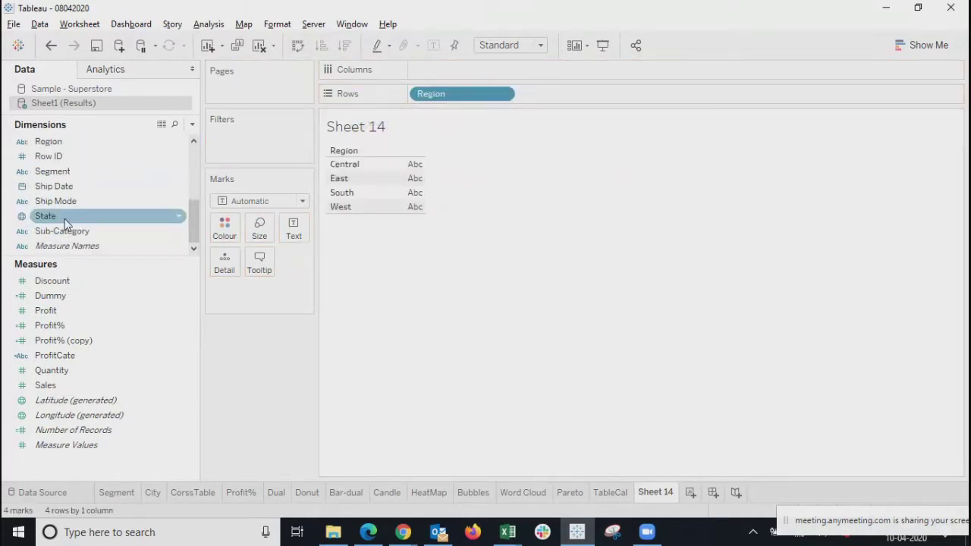
drag(51, 220, 581, 98)
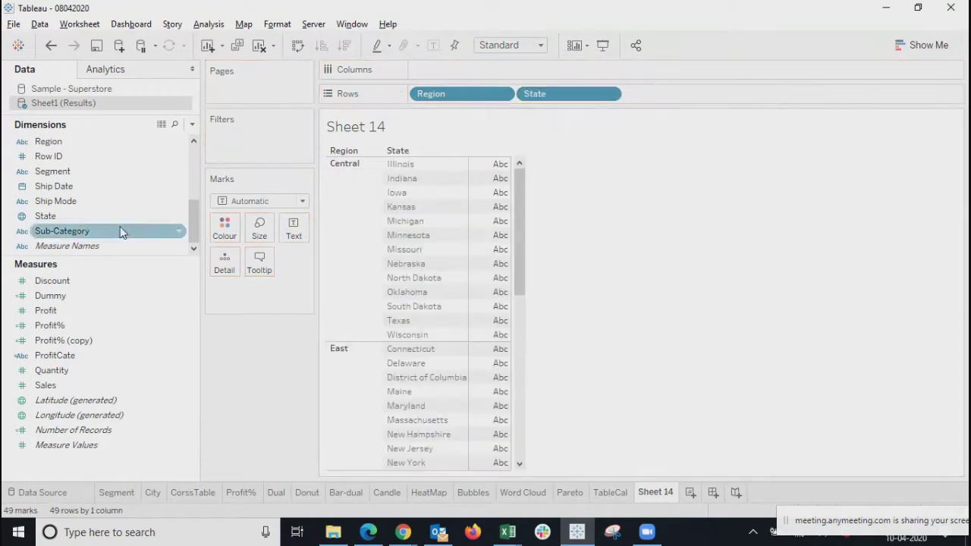
drag(54, 311, 486, 279)
Step: Convert the profit table by region and state into a horizontal bar chart using Show Me
click(919, 45)
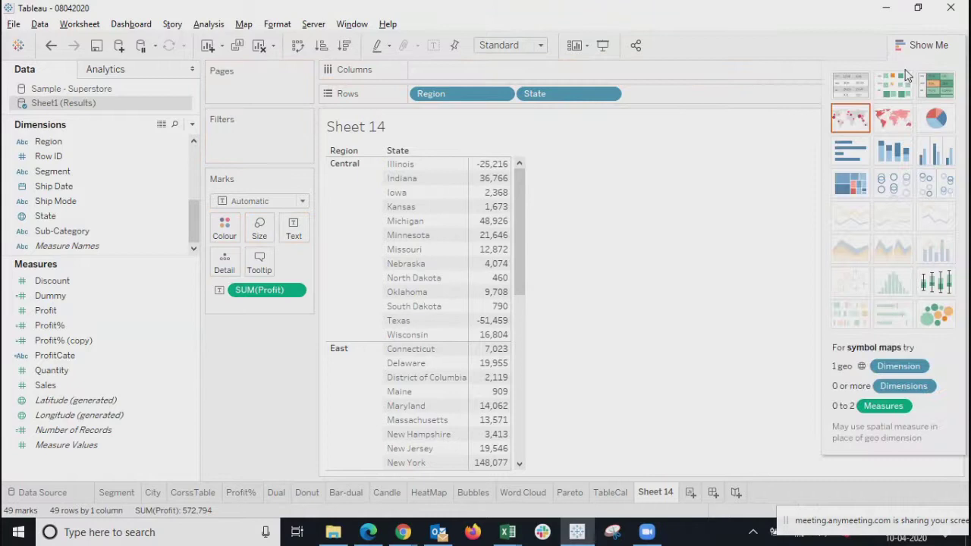
click(850, 150)
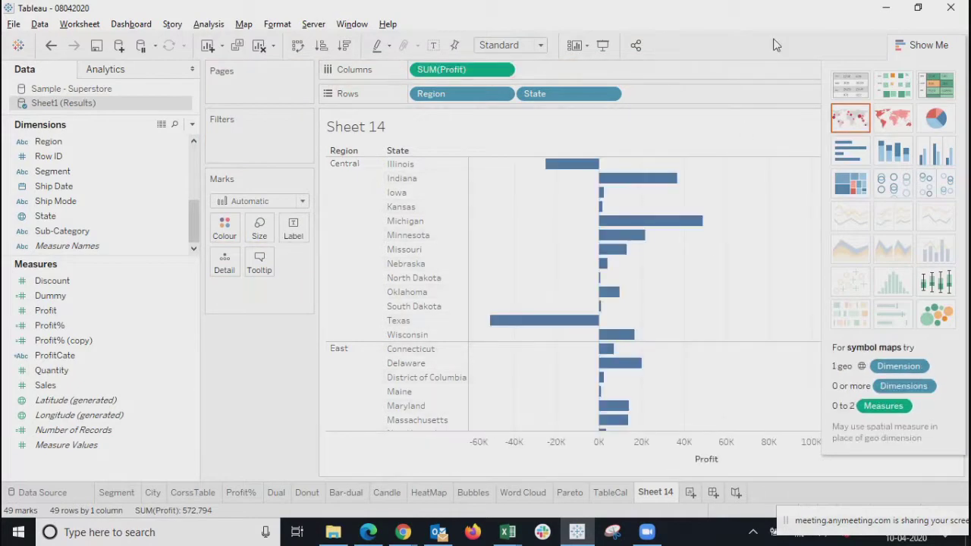
click(914, 45)
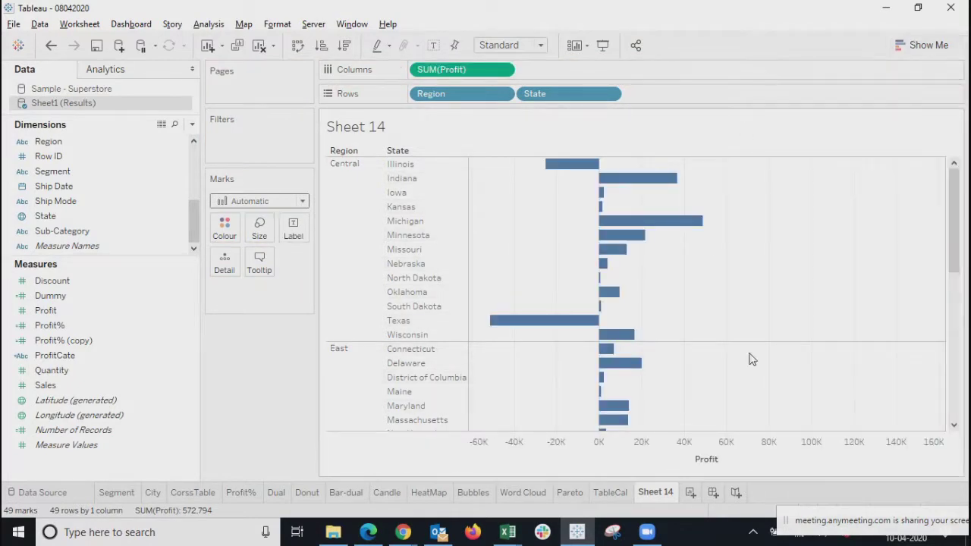
Step: Look through the profit bars of the states in all regions, from Central to West
scroll(745, 354, down, 5)
scroll(745, 353, up, 5)
scroll(781, 271, down, 5)
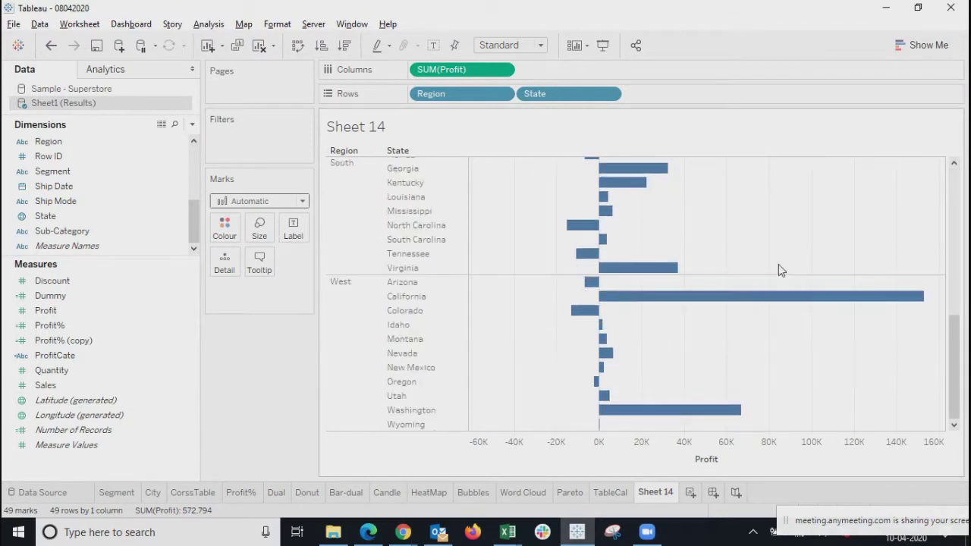
scroll(781, 271, up, 5)
scroll(761, 270, down, 5)
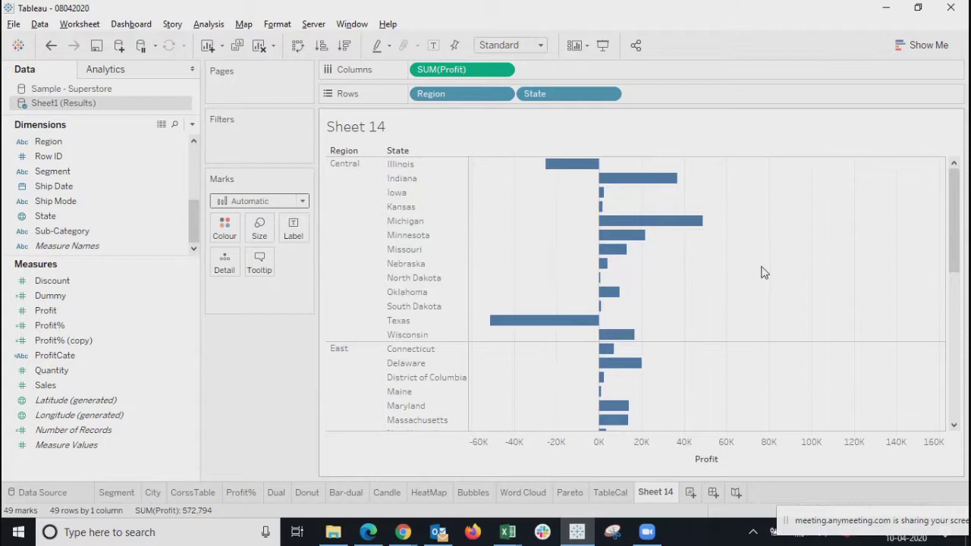
scroll(743, 342, up, 5)
scroll(744, 342, down, 5)
scroll(744, 342, up, 5)
Step: Sort the states within each region by profit in descending order and review the chart from beginning to end
click(346, 47)
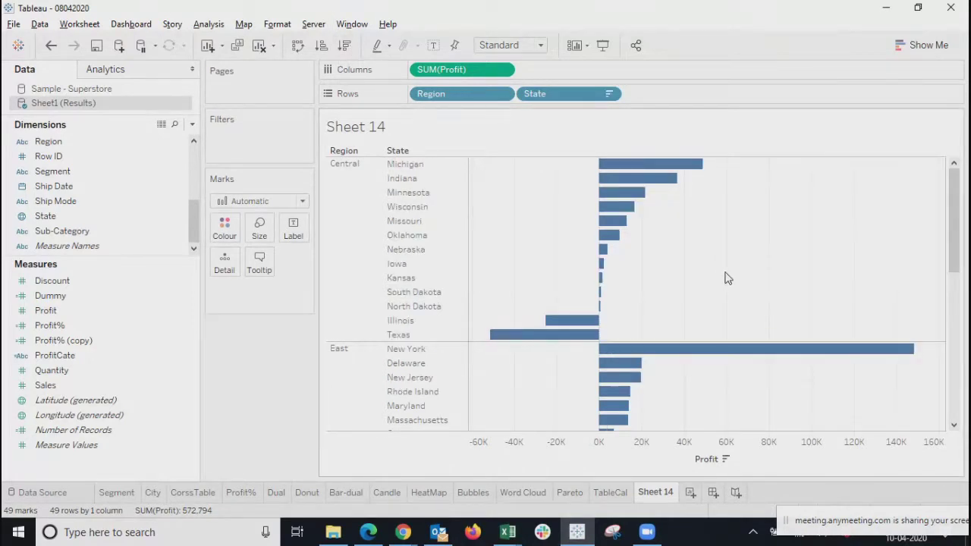
scroll(724, 279, down, 10)
scroll(724, 278, up, 5)
scroll(724, 278, down, 5)
scroll(724, 278, up, 5)
scroll(724, 279, down, 5)
drag(955, 372, 952, 201)
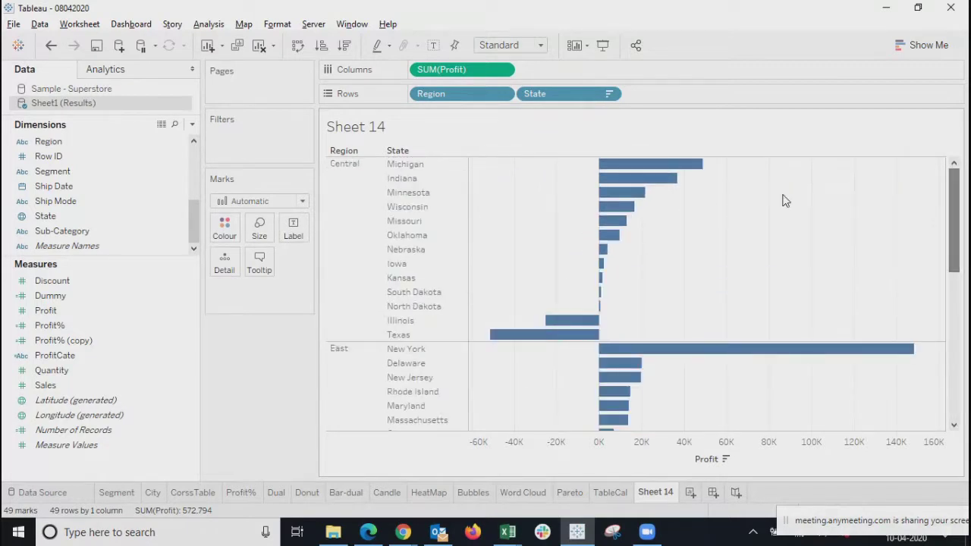
Step: Show mark labels with the profit values on the bars
click(295, 231)
click(325, 260)
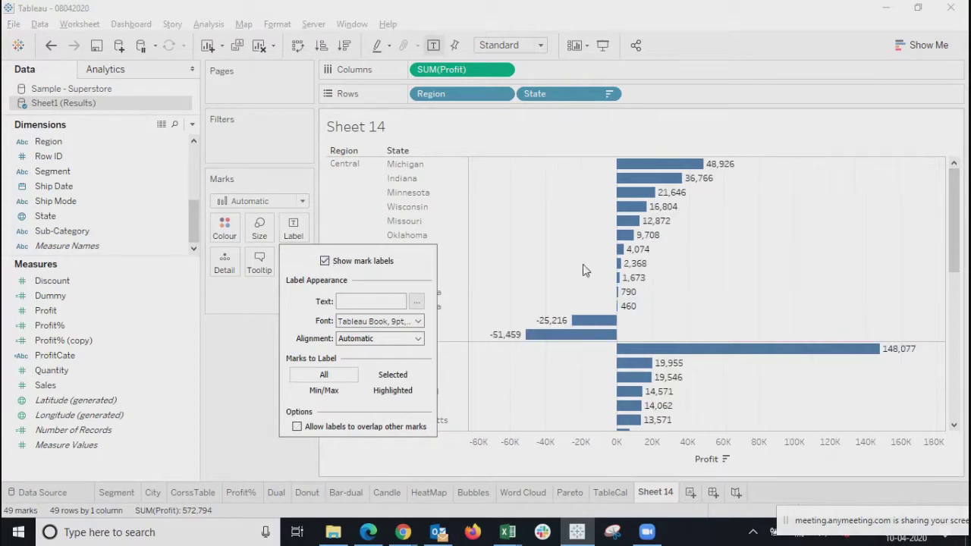
click(584, 269)
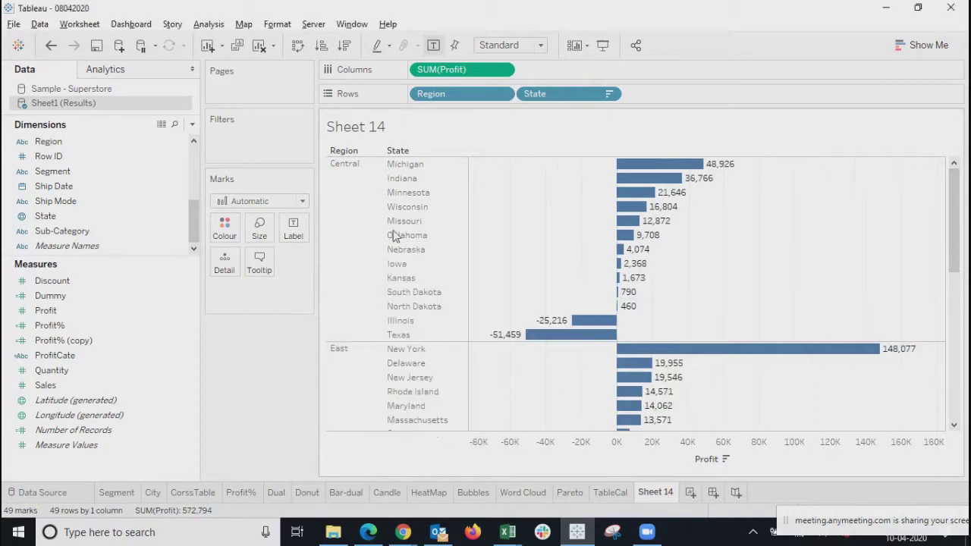
Step: Highlight the Central, East, South and West regions in turn to examine their sorted states, and clear the highlight
click(334, 292)
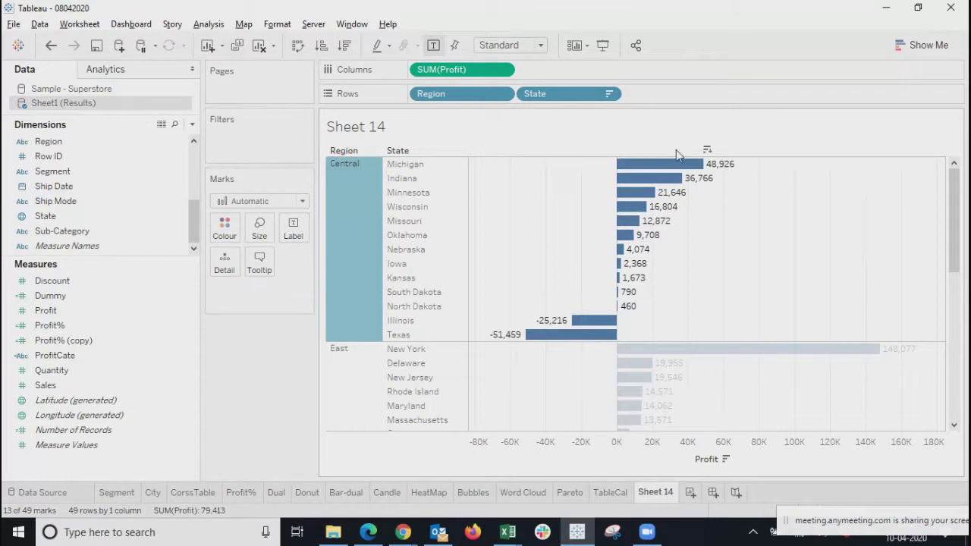
drag(959, 214, 955, 265)
key(Escape)
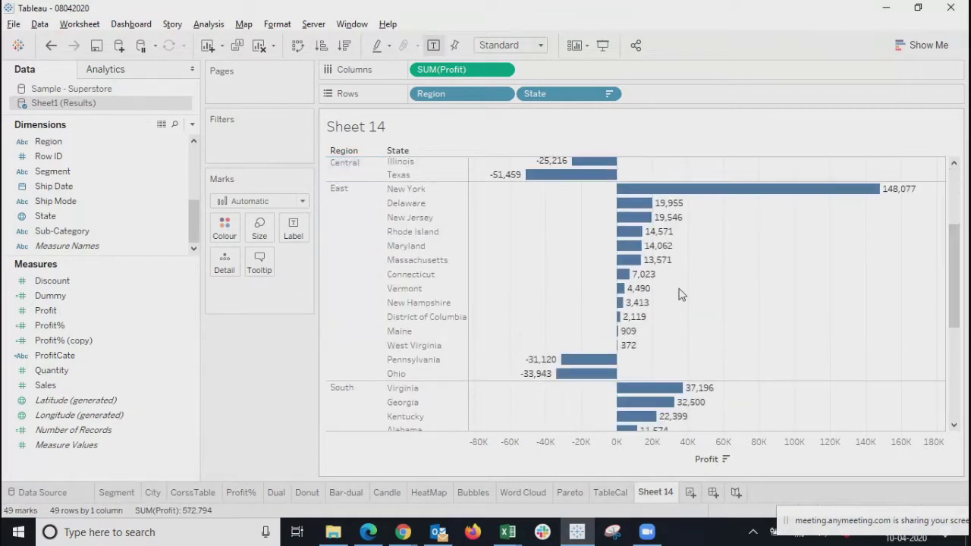
click(357, 271)
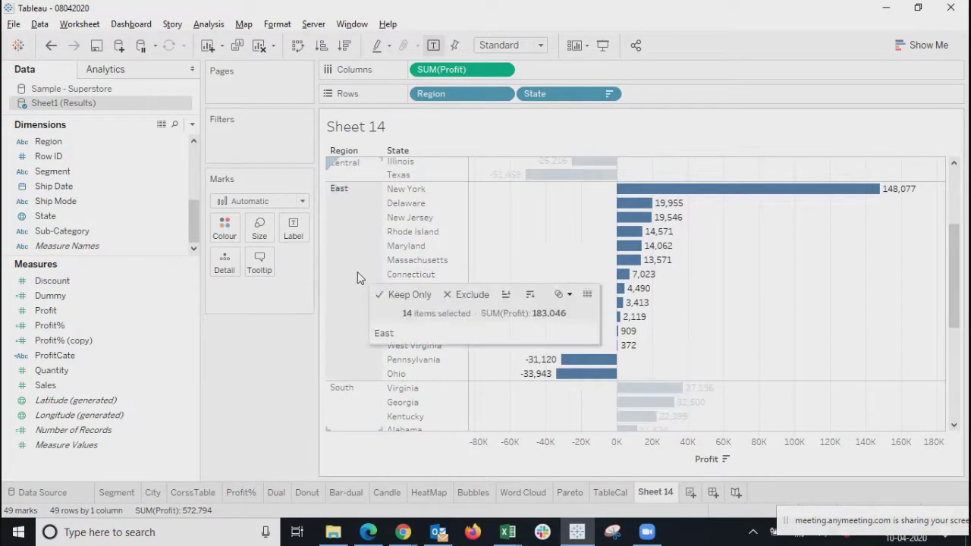
drag(954, 271, 953, 342)
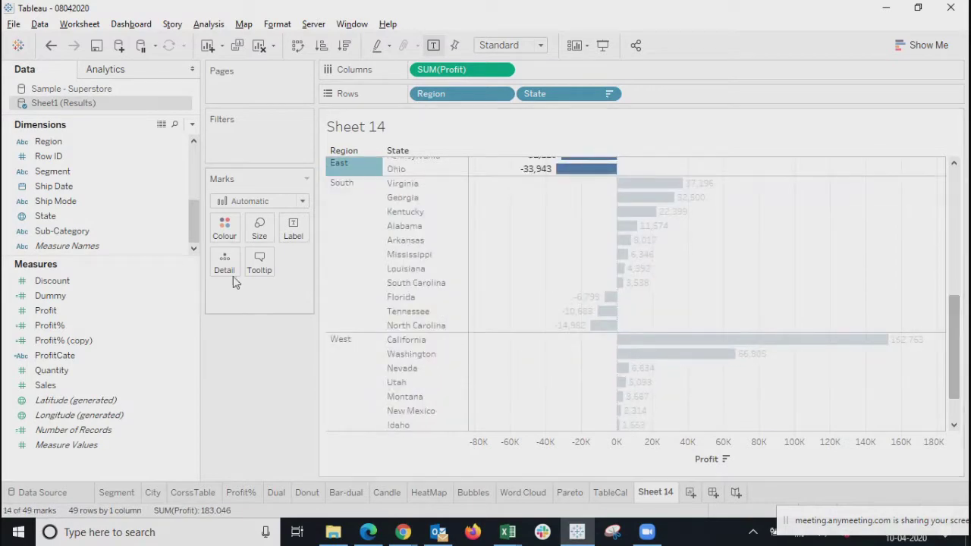
click(334, 240)
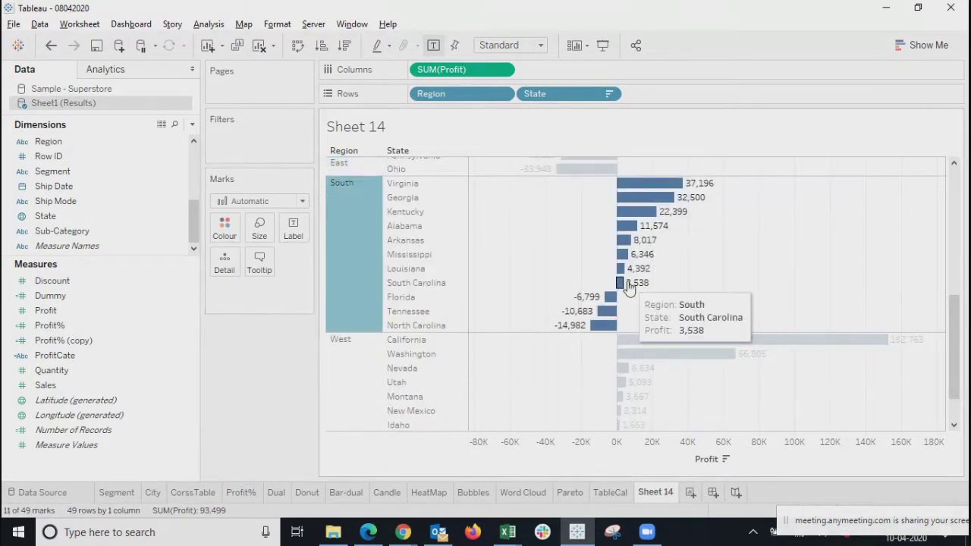
click(349, 383)
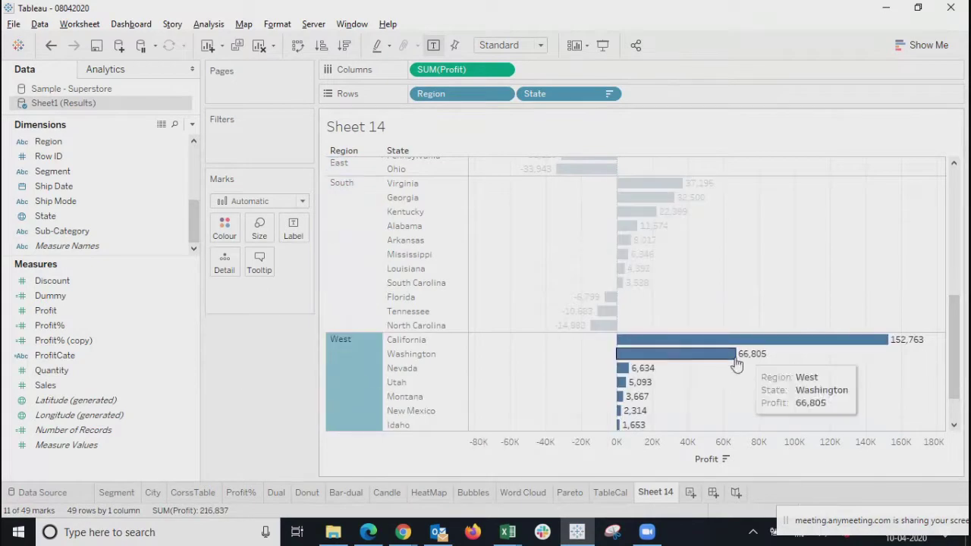
drag(948, 373, 952, 220)
click(732, 271)
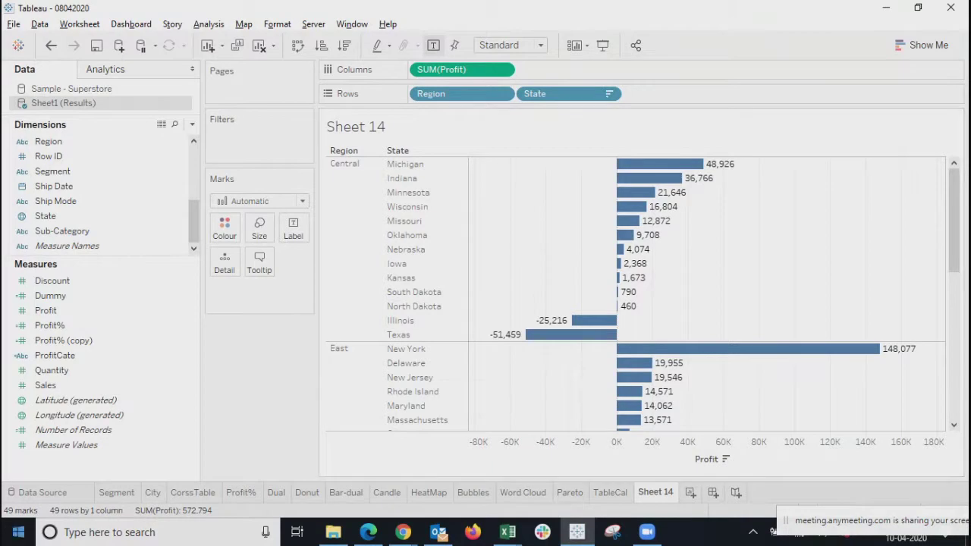
Step: Open Notepad, move its window beside the bars, and write the note "Top 5 states per region by Profit"
click(135, 534)
text(notepad)
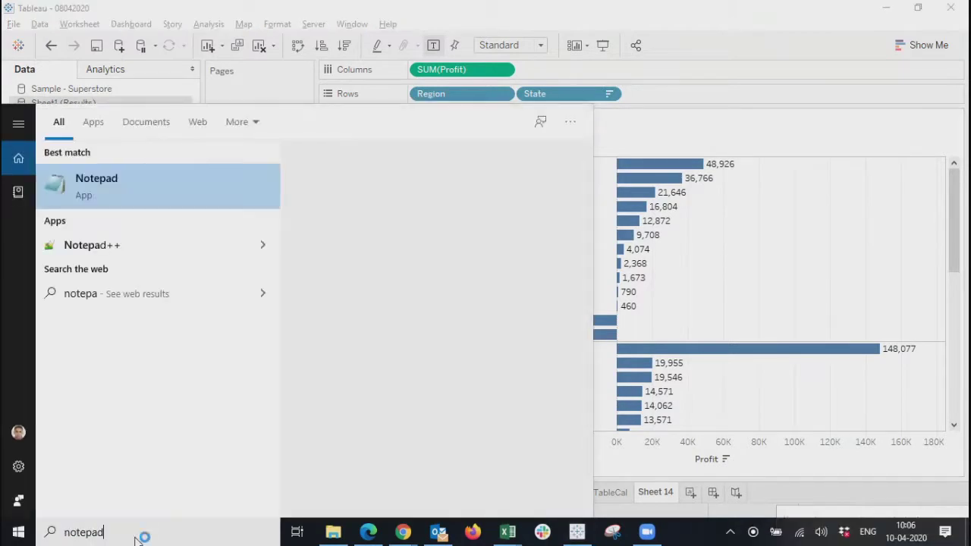
key(Return)
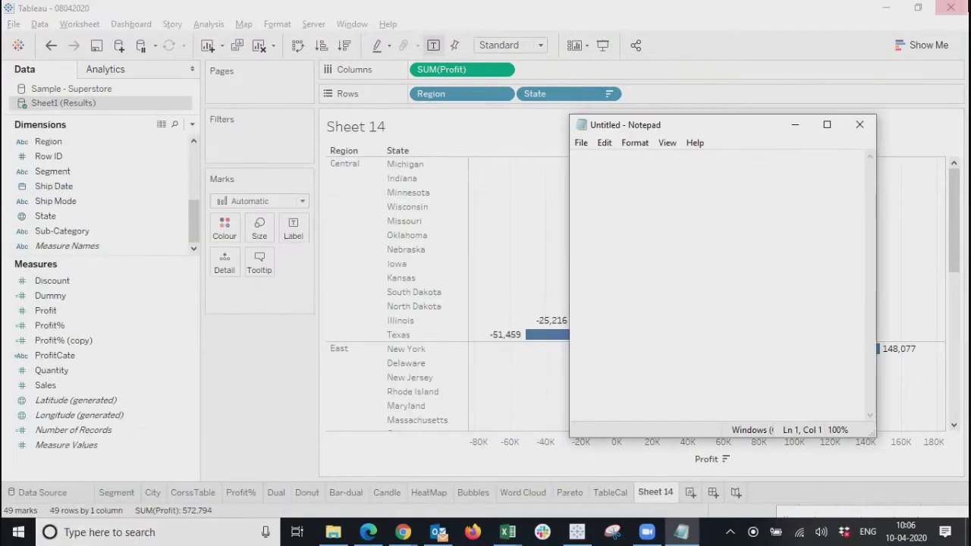
drag(752, 126, 340, 138)
text(Top 5 )
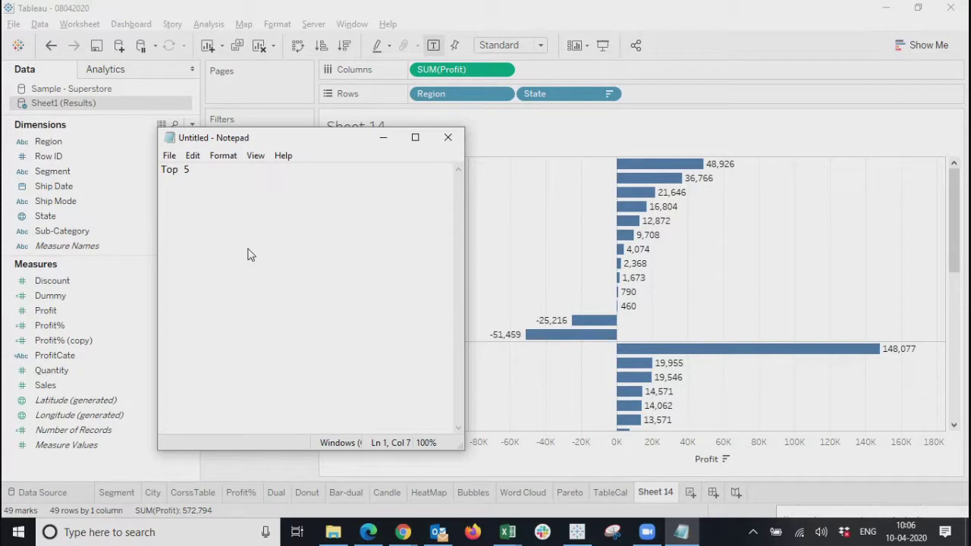
text(states per region by Profit)
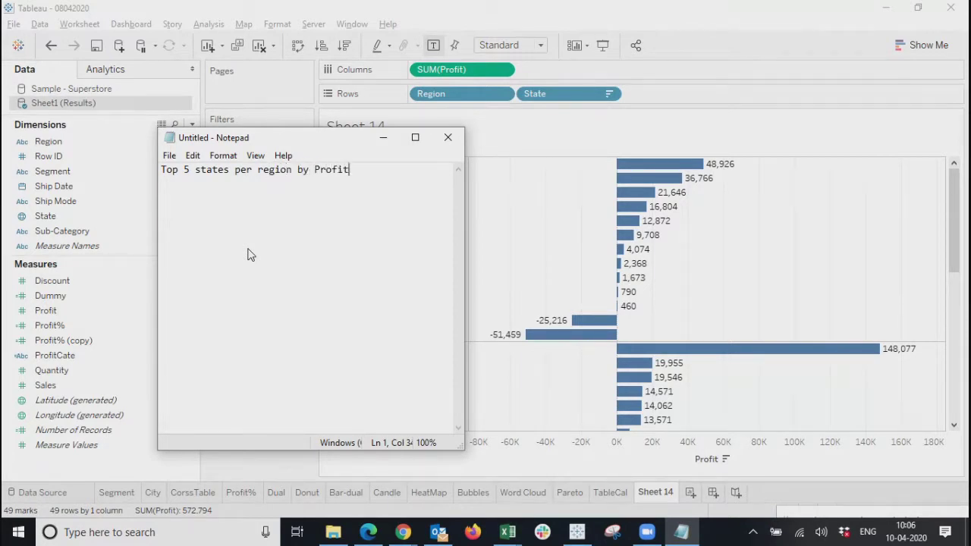
Step: Set the Notepad text's font size to 18
drag(352, 169, 114, 169)
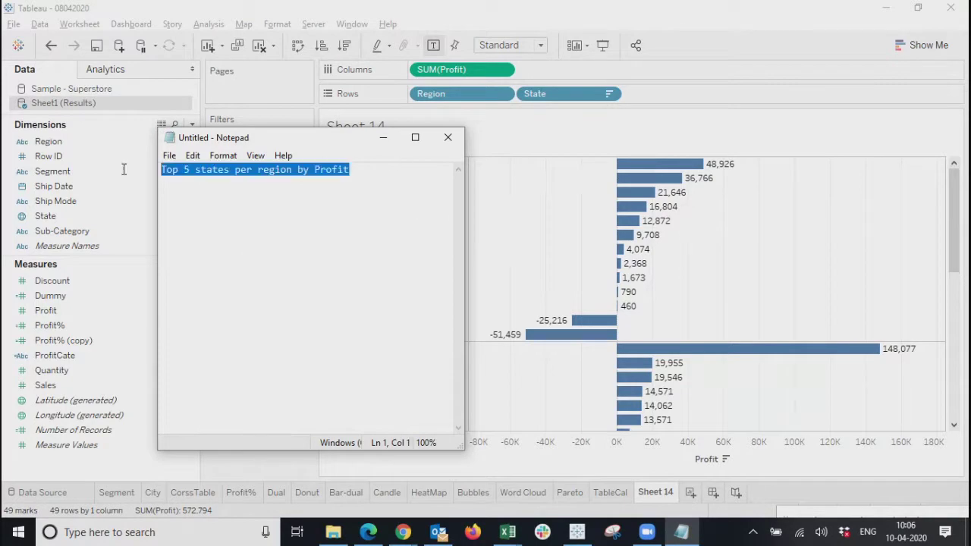
click(162, 158)
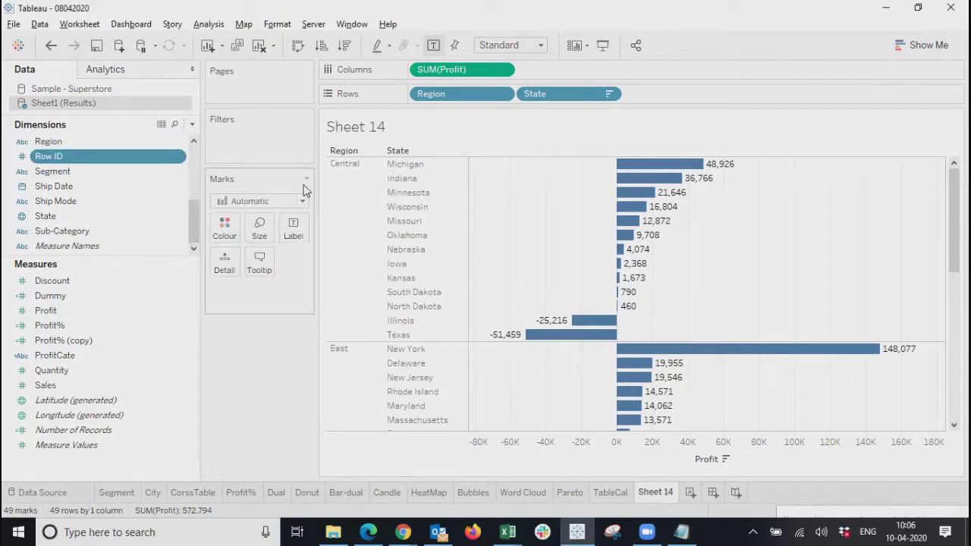
key(alt+Tab)
click(170, 157)
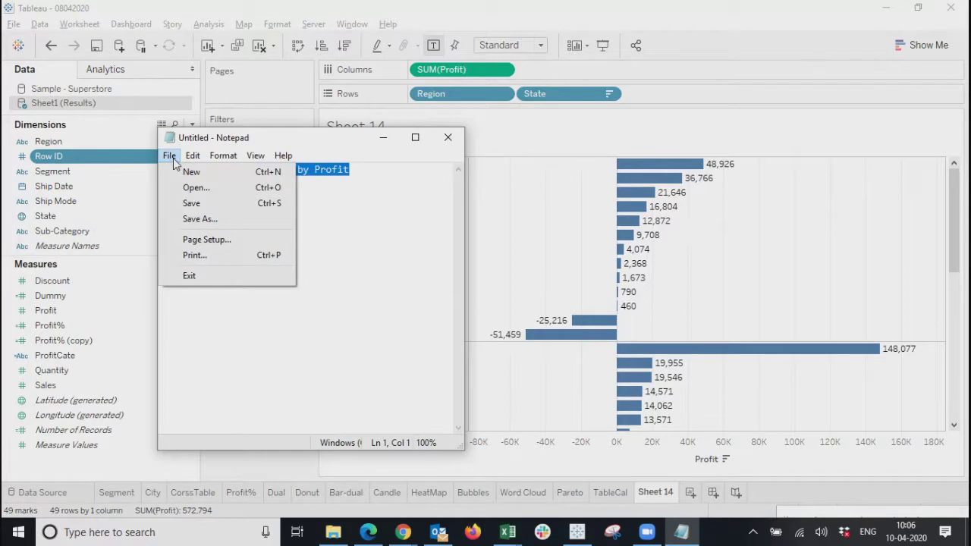
mouse_move(220, 157)
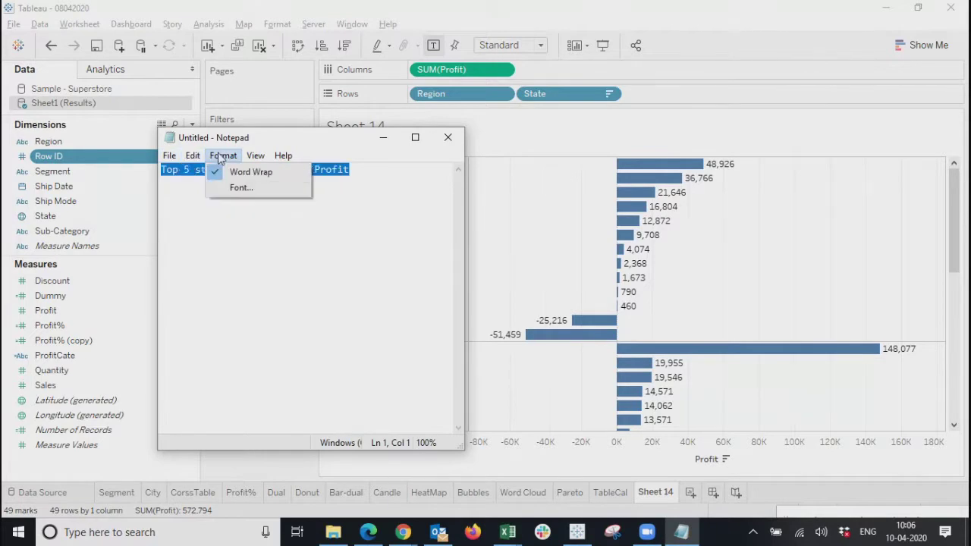
click(241, 187)
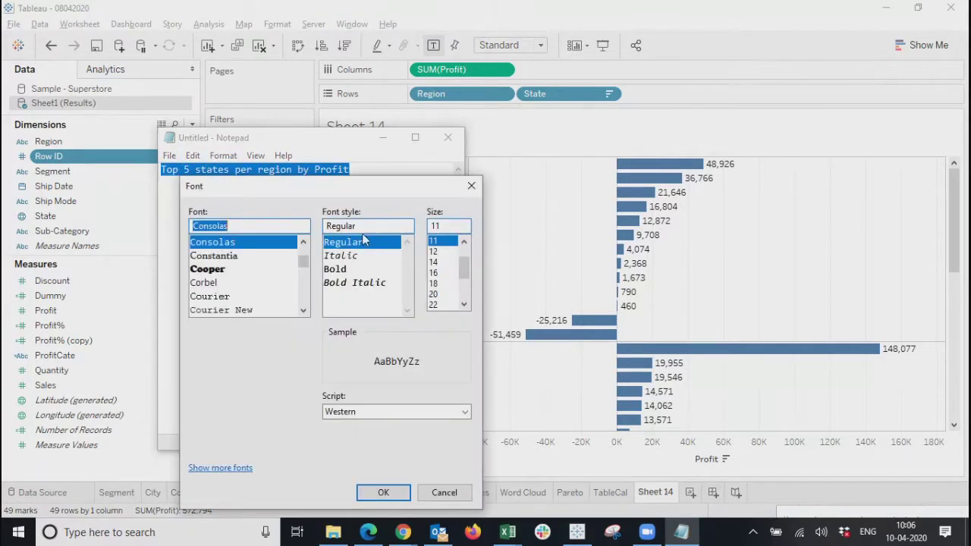
click(437, 283)
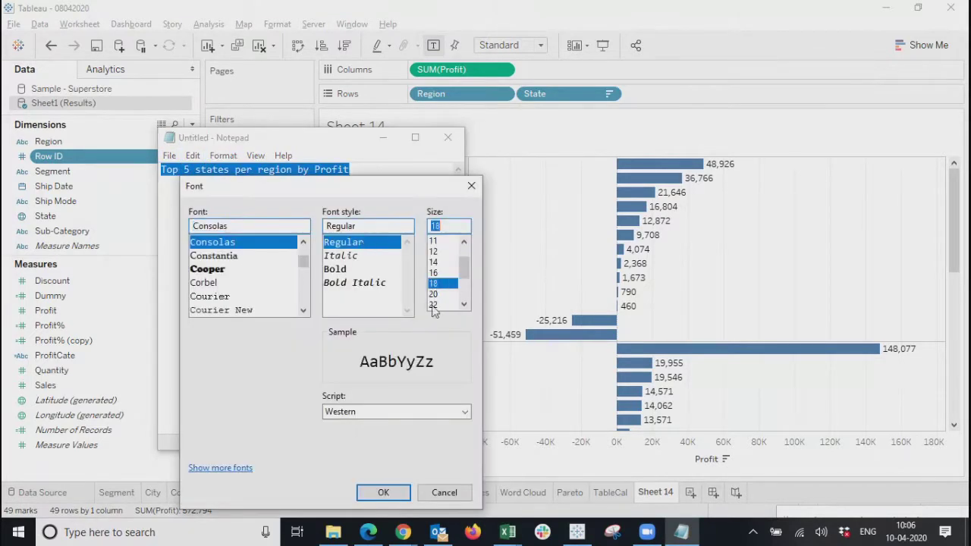
click(381, 493)
click(324, 278)
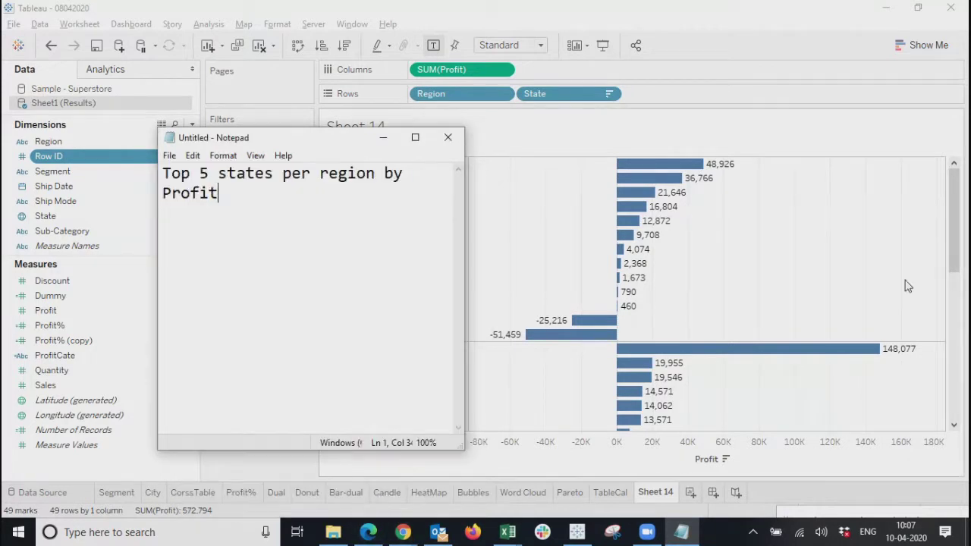
Step: Compare the chart with the note, move the Notepad window clear of the chart, and return to Tableau
click(774, 286)
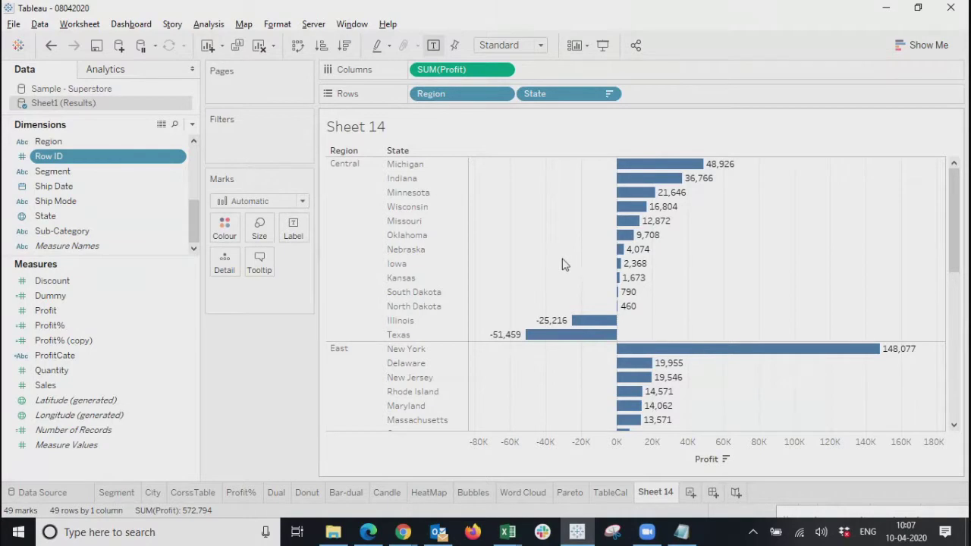
click(681, 532)
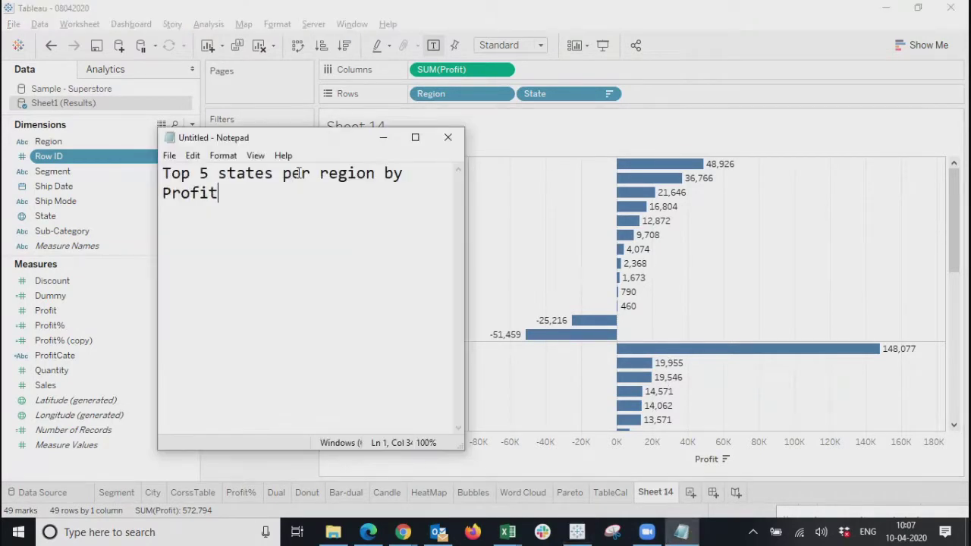
drag(301, 141, 166, 214)
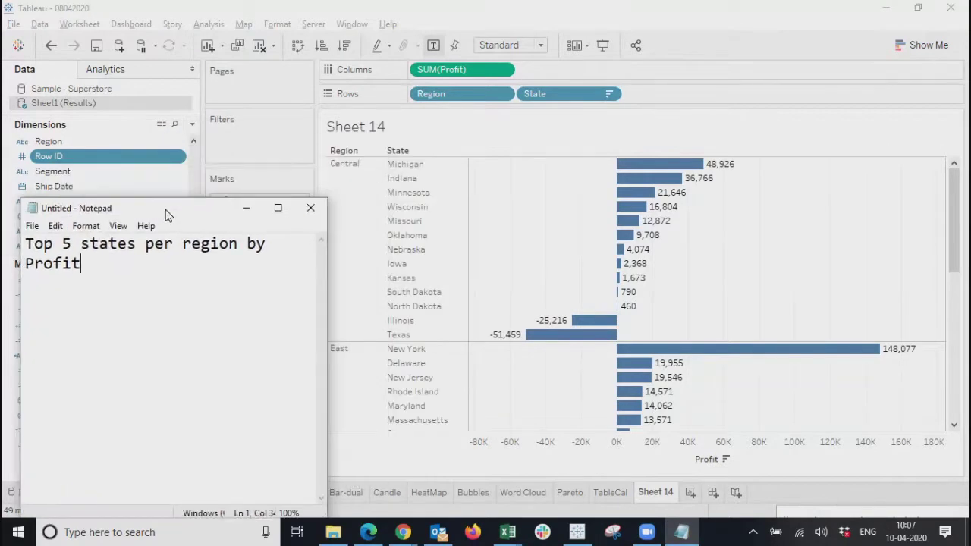
click(770, 265)
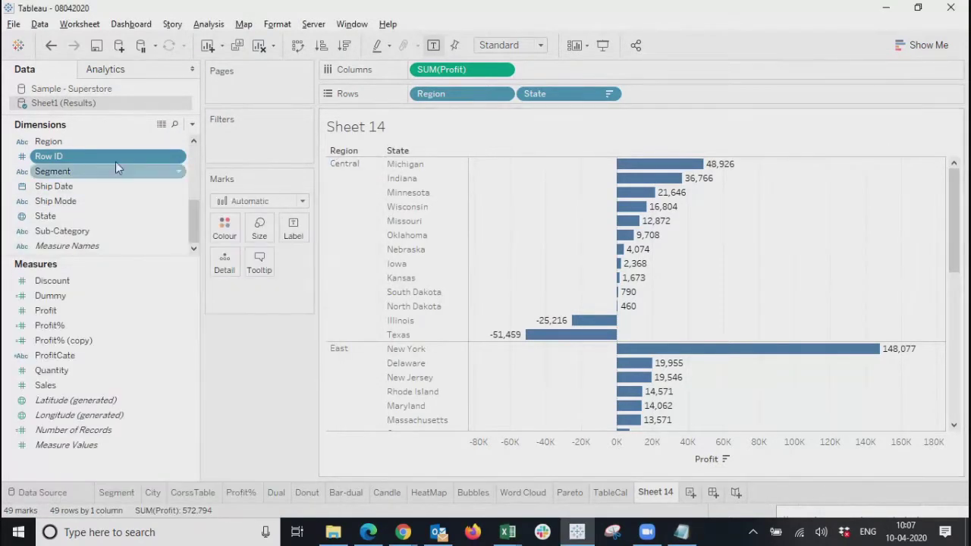
Step: Add a State filter that keeps the top 5 states by sum of Profit
drag(49, 214, 241, 138)
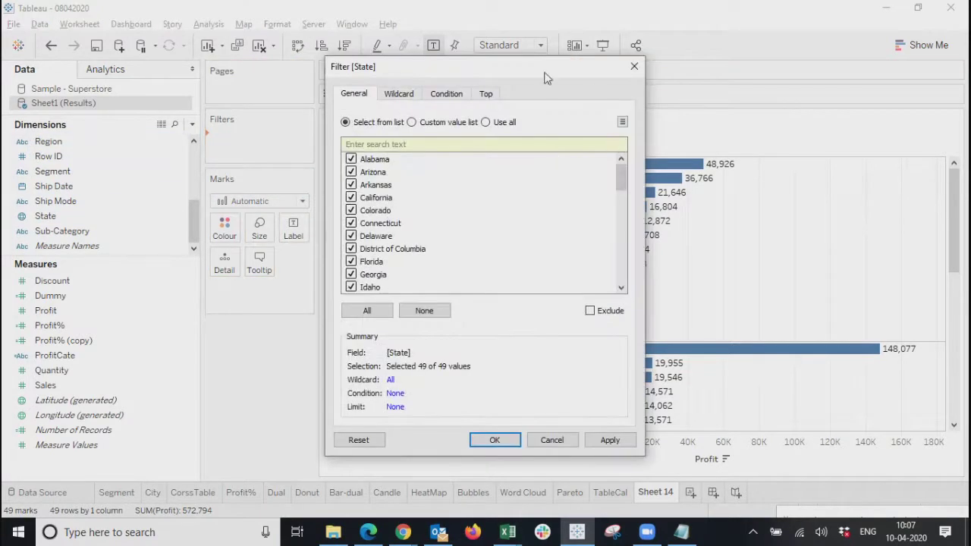
drag(544, 71, 696, 61)
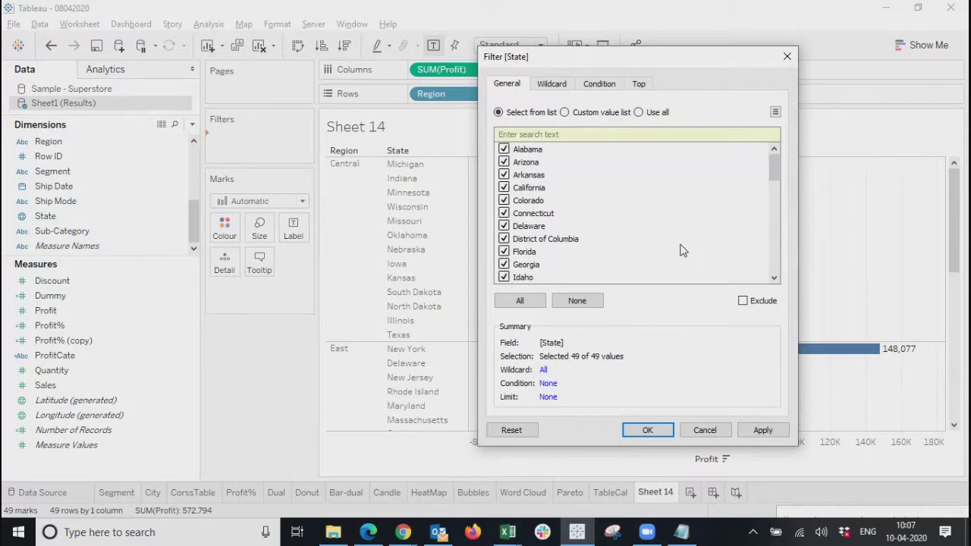
click(634, 86)
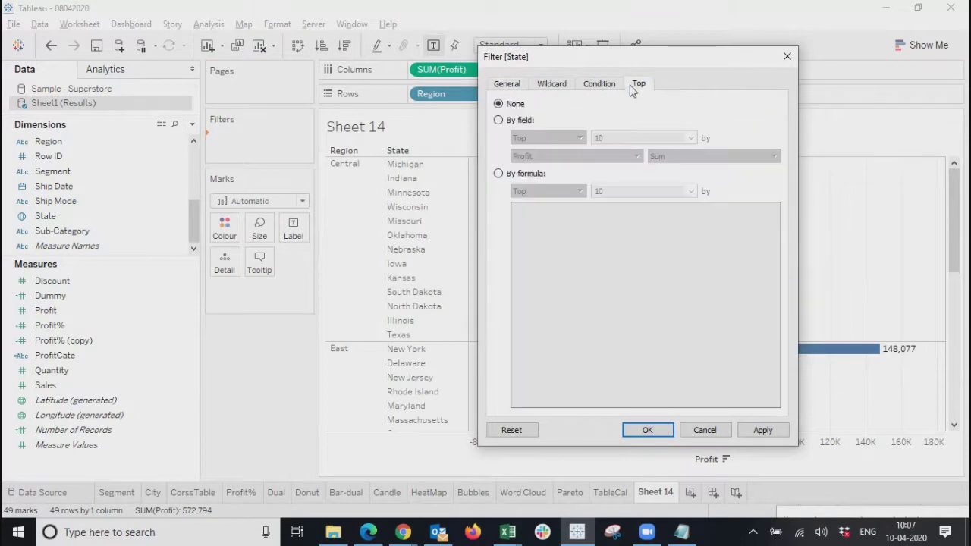
click(509, 121)
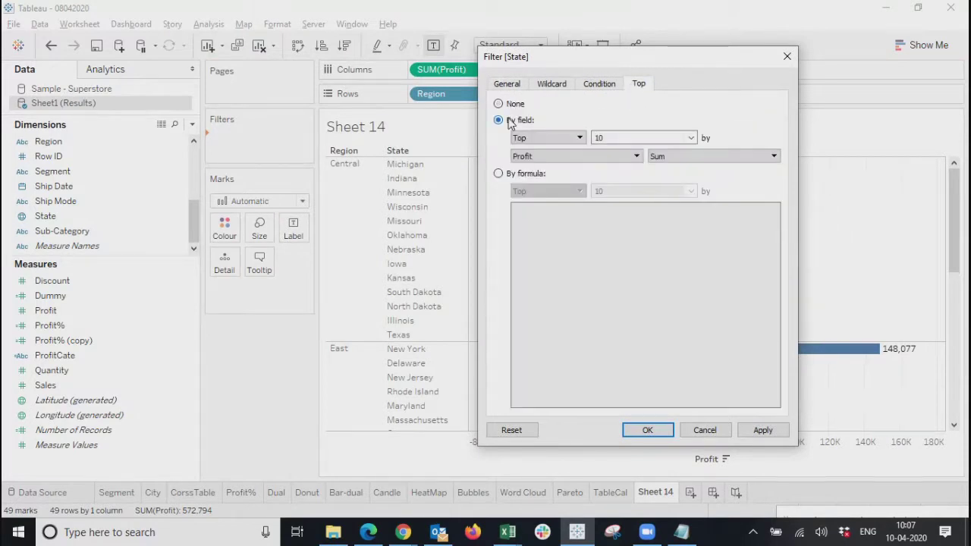
click(637, 138)
key(BackSpace)
key(BackSpace)
text(5)
click(762, 430)
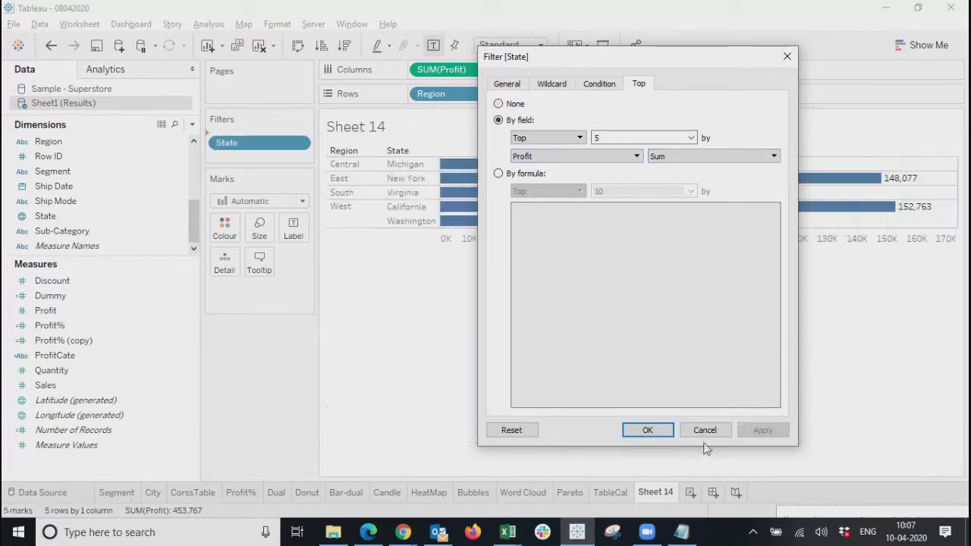
click(646, 430)
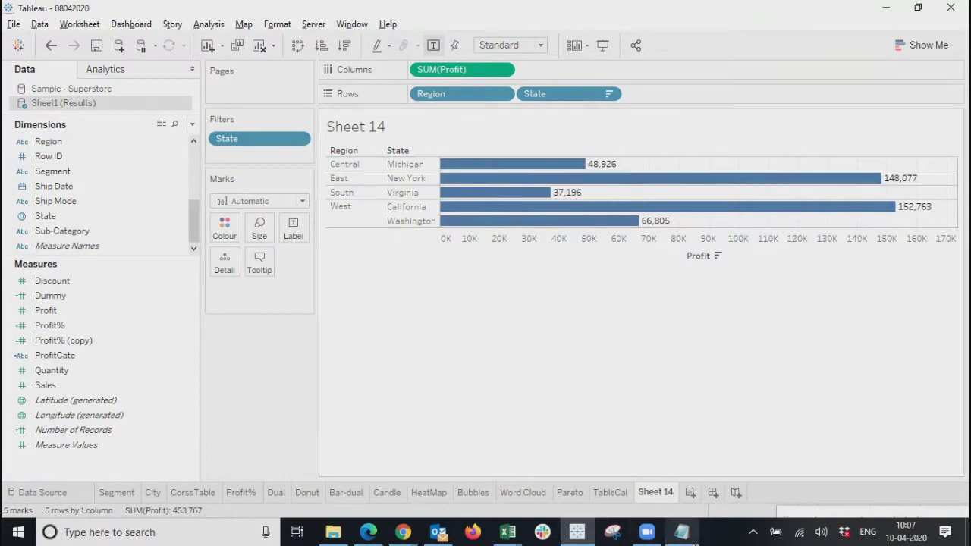
Step: Switch to the Notepad note, highlight "Top 5 states" and "per region" in turn, then widen the window and place it below the chart
click(667, 531)
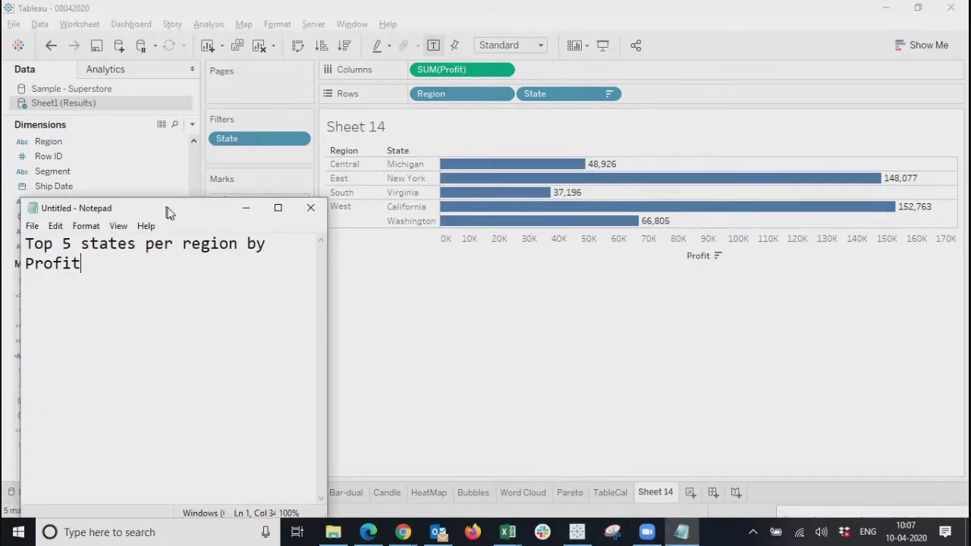
drag(167, 212, 203, 247)
drag(173, 277, 17, 261)
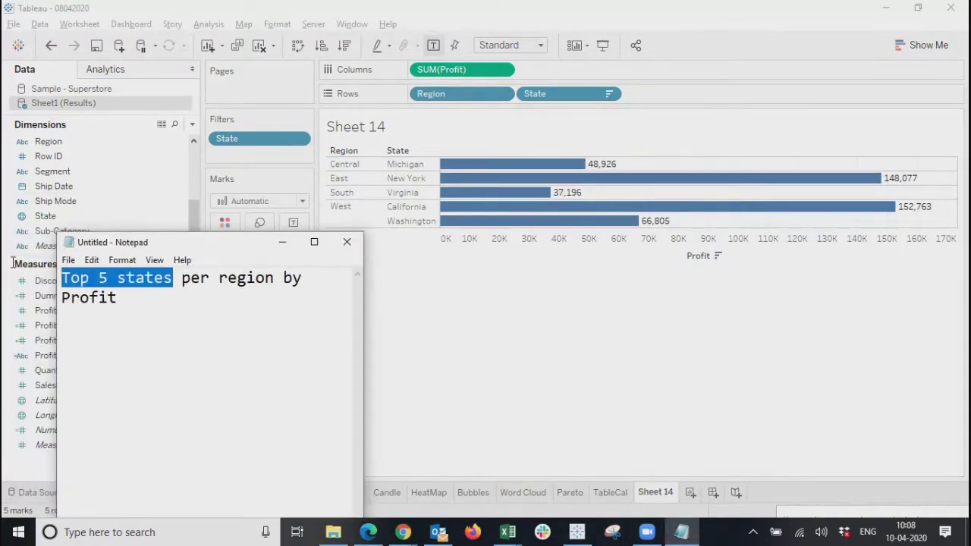
drag(180, 277, 276, 277)
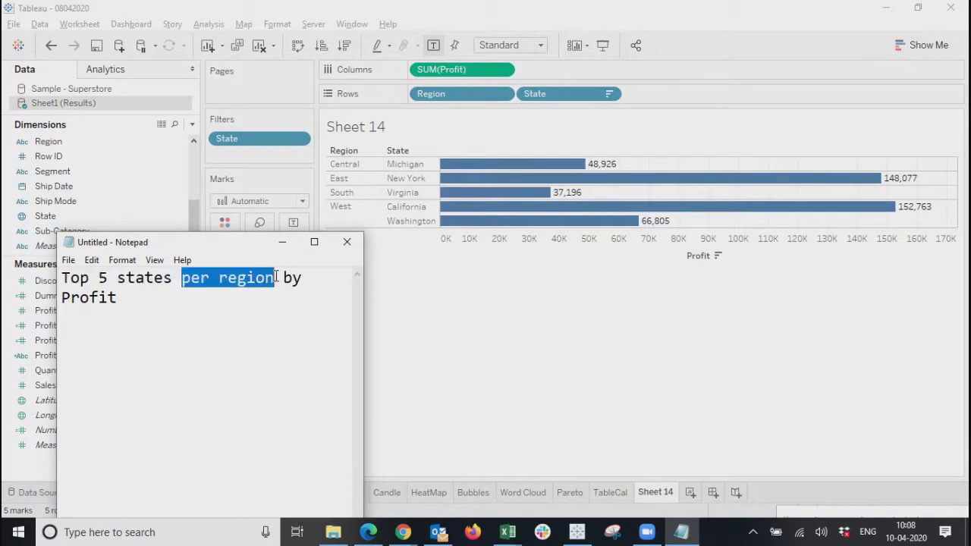
click(148, 299)
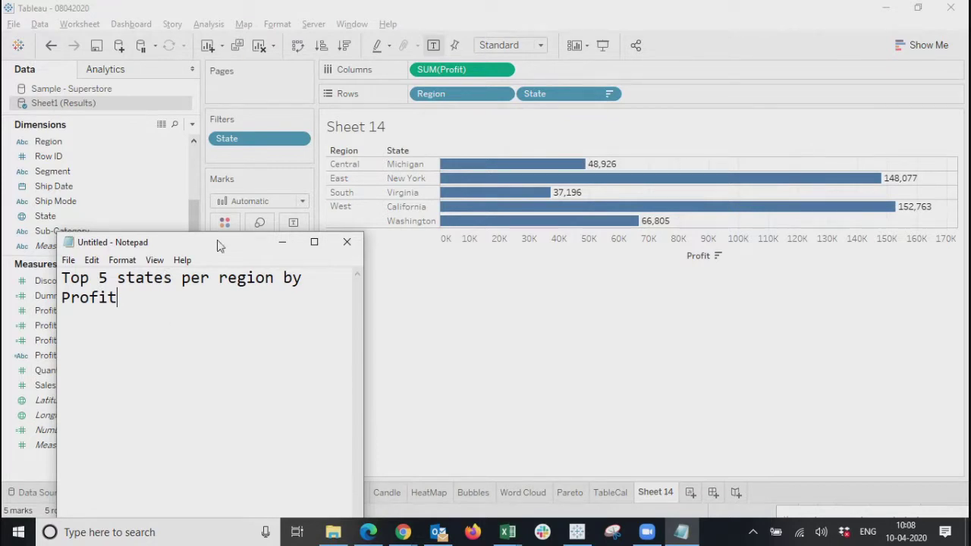
drag(363, 364, 410, 355)
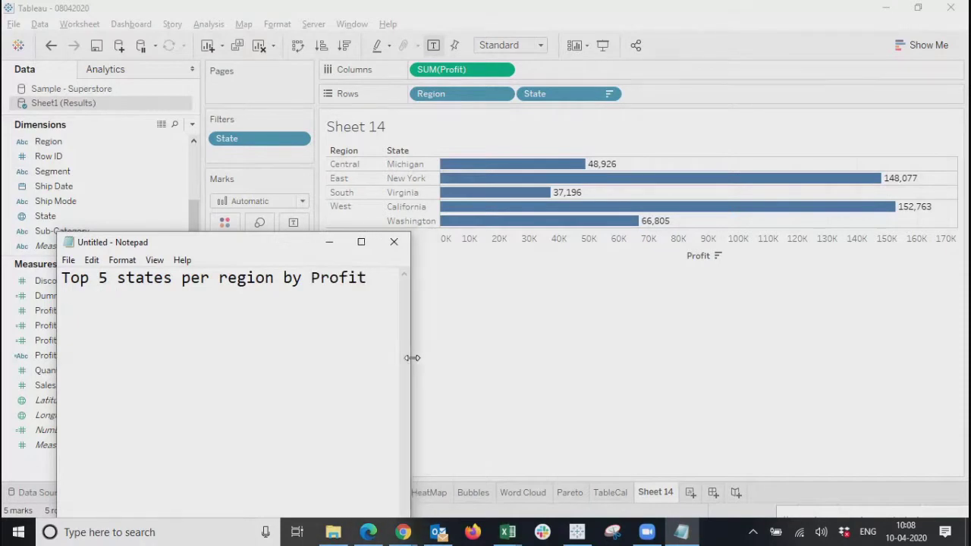
drag(225, 251, 513, 297)
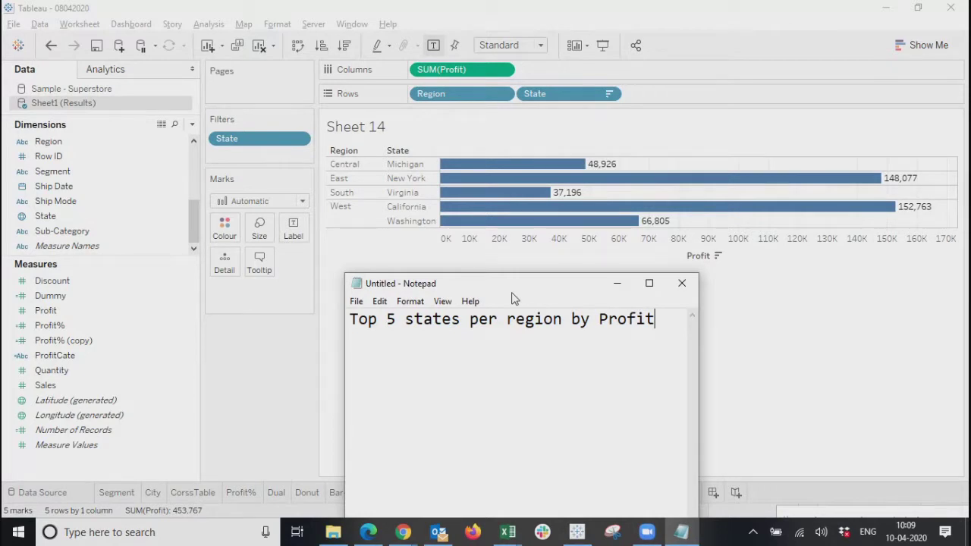
Step: Change the State filter's top 5 ranking to use the Count of Profit
click(298, 140)
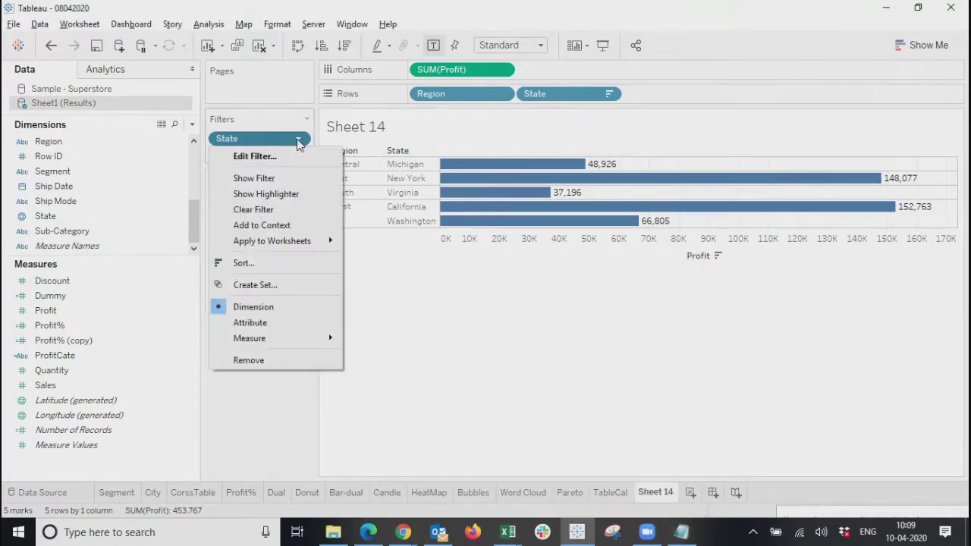
click(282, 157)
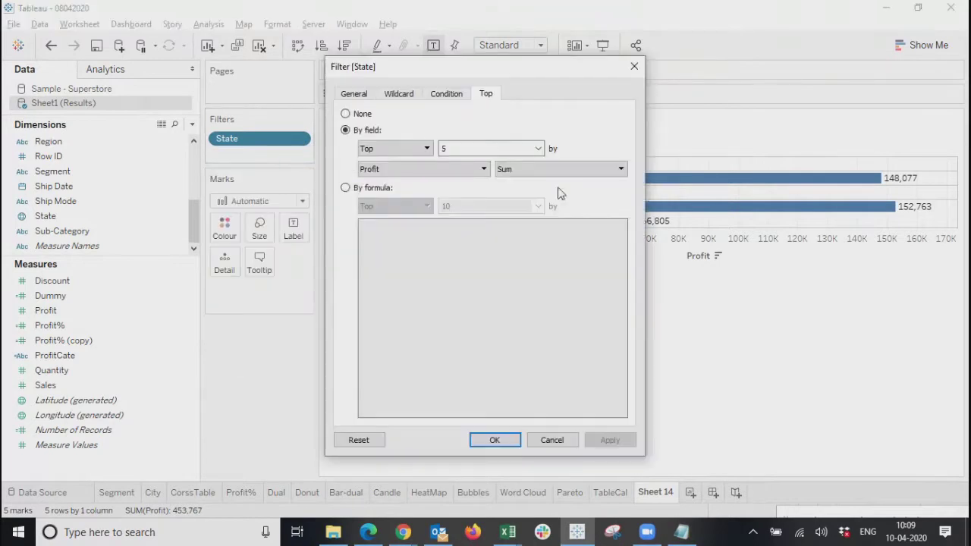
drag(549, 73, 659, 88)
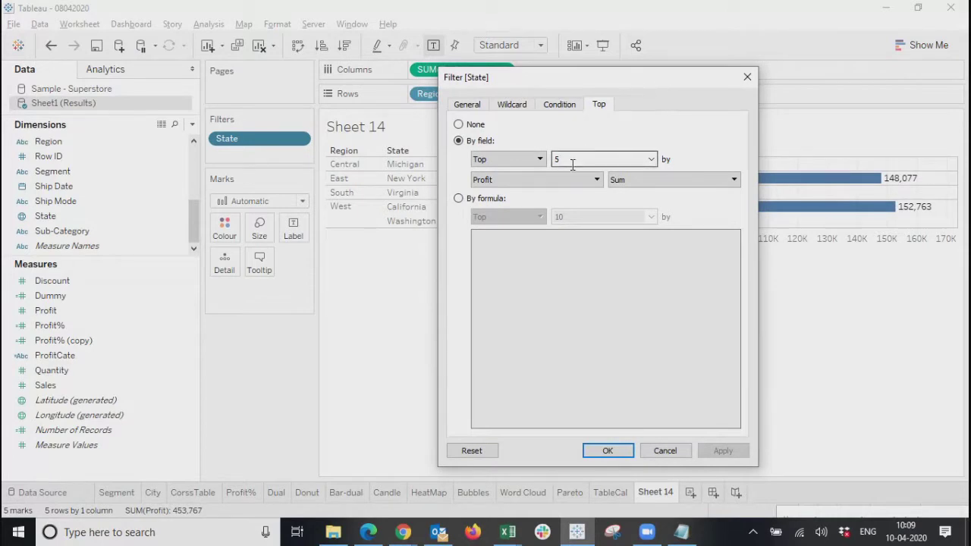
click(625, 181)
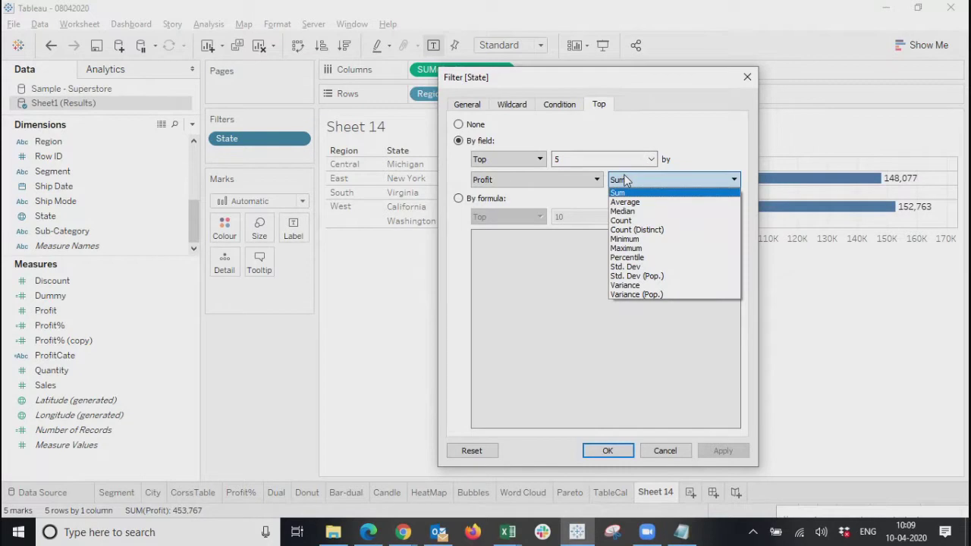
click(621, 221)
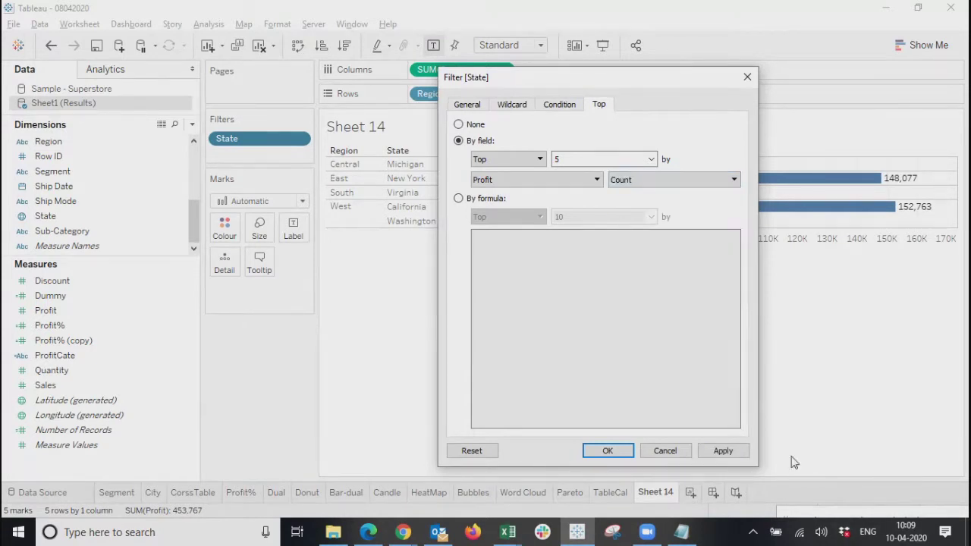
click(722, 450)
click(596, 452)
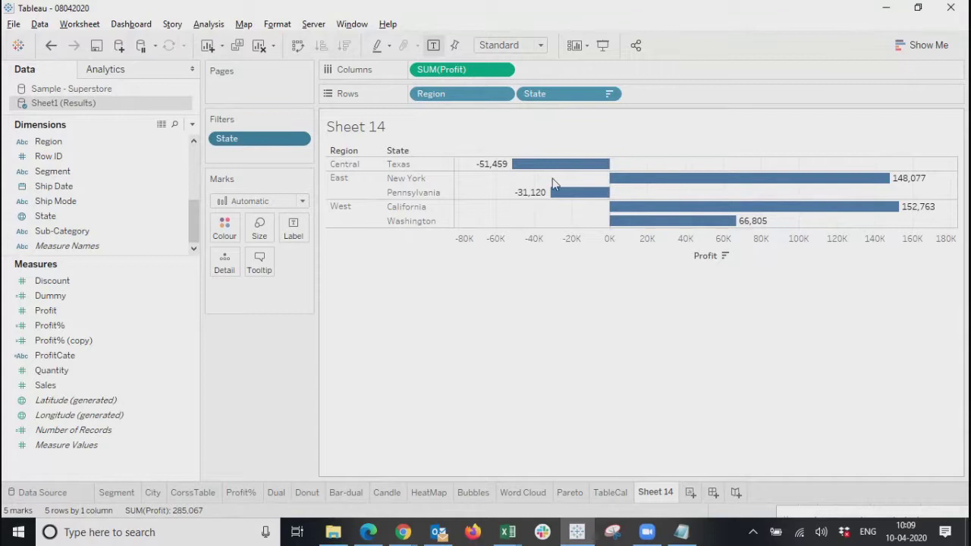
Step: Open the State filter's Top settings and compare them with the Notepad note, moving both windows so they can be read together
click(299, 140)
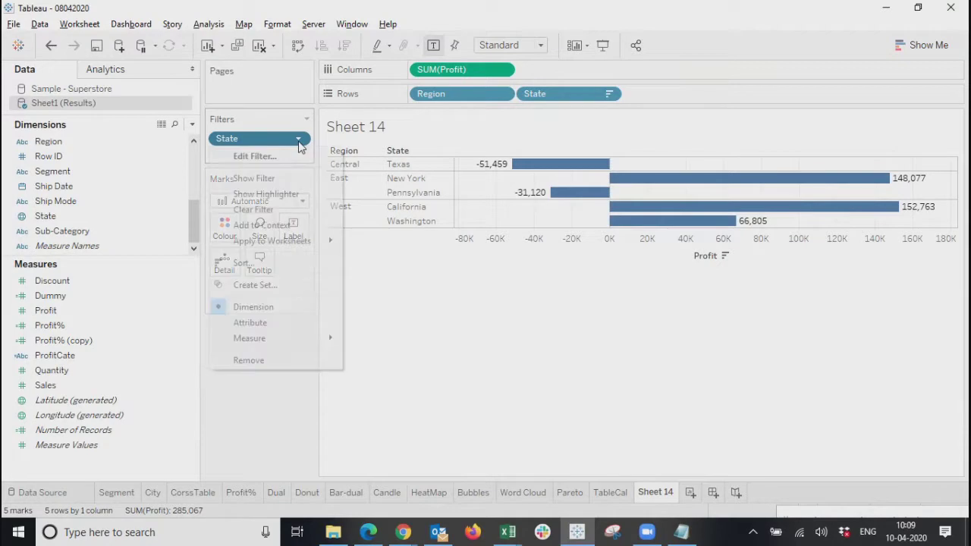
click(262, 156)
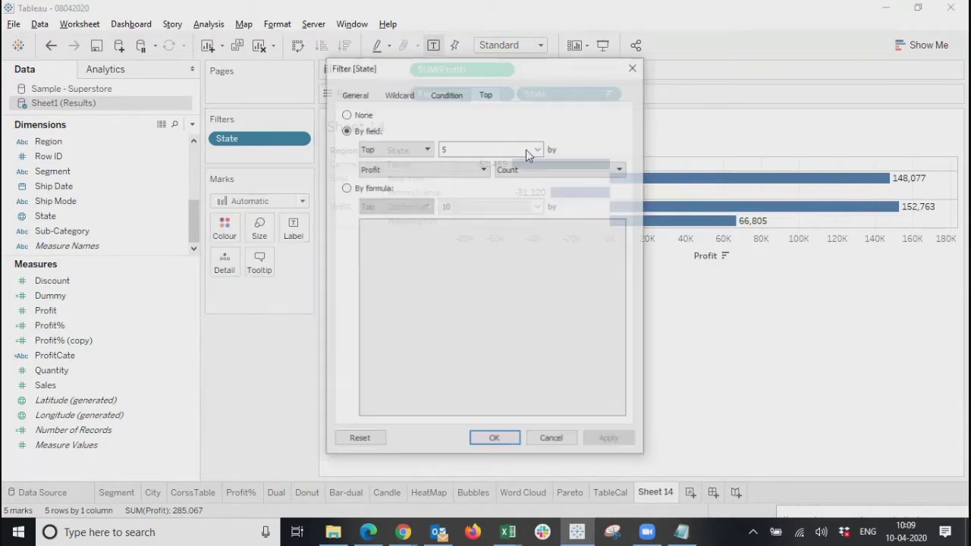
drag(544, 77, 278, 86)
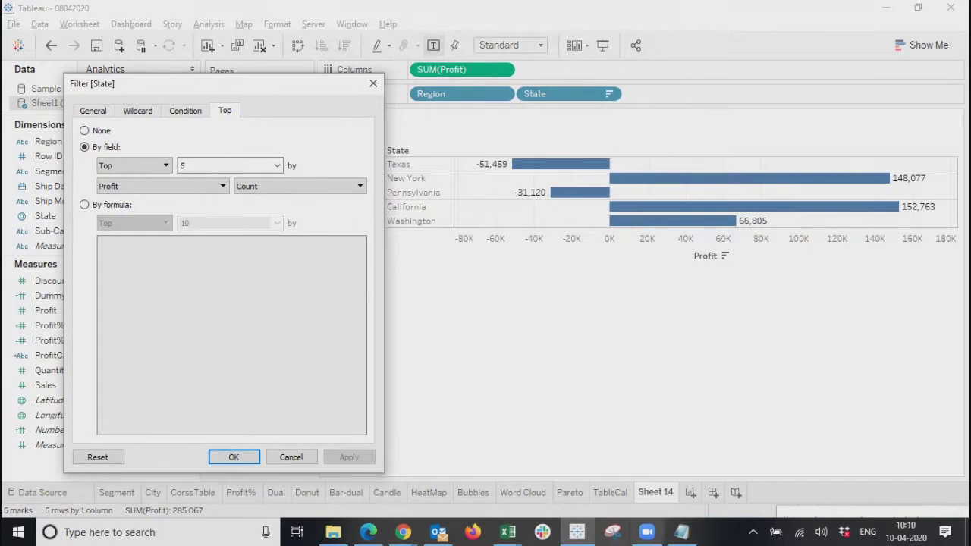
click(681, 531)
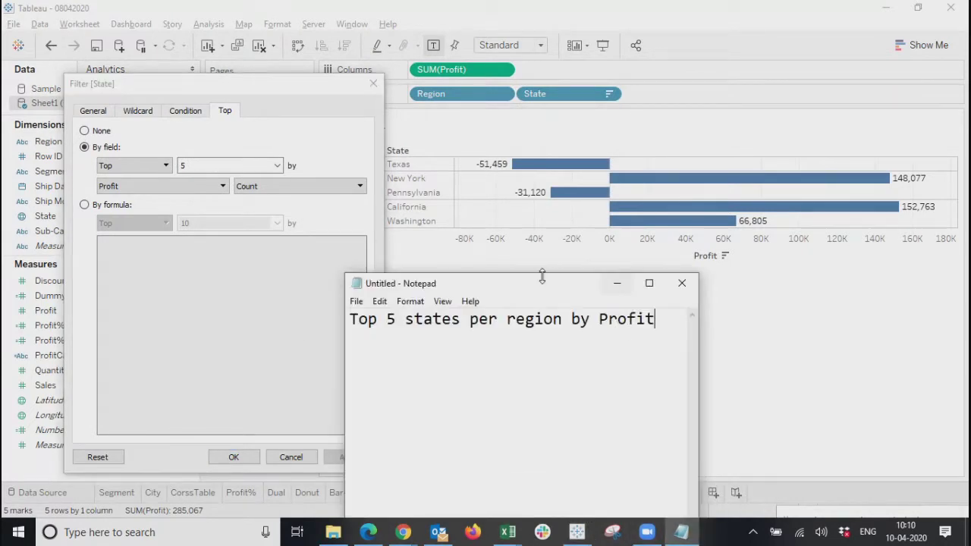
drag(524, 285, 764, 281)
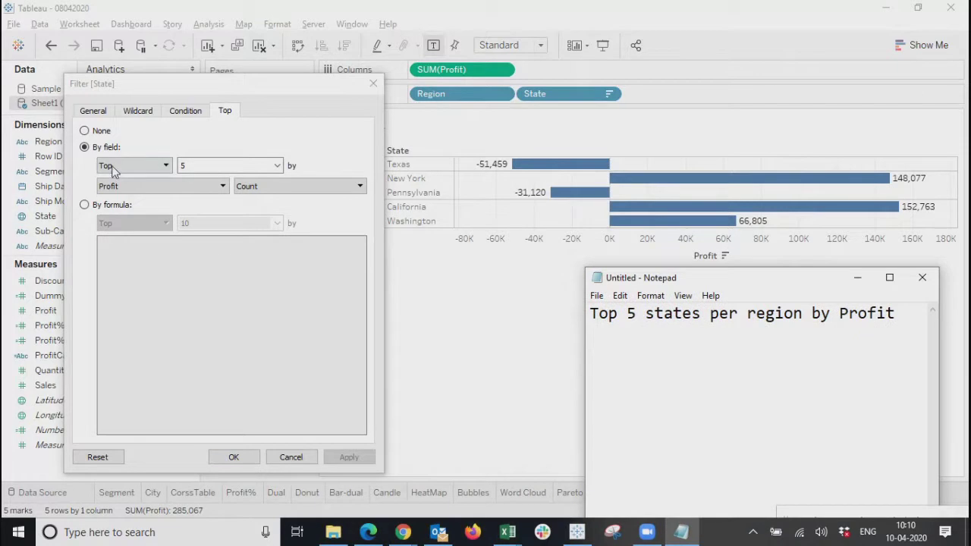
click(186, 82)
drag(185, 83, 501, 81)
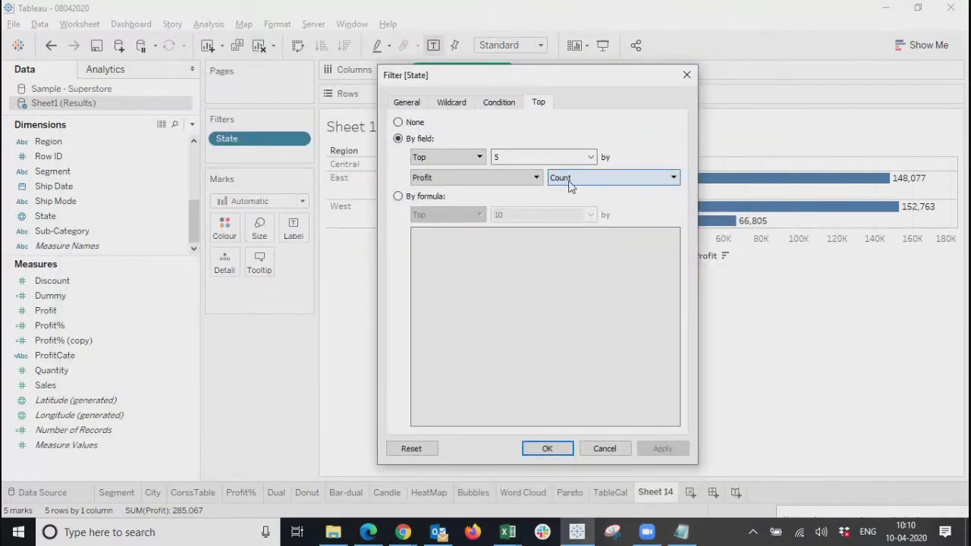
Step: Change the State filter's top 5 ranking to use the Sum of Profit and apply it
click(571, 182)
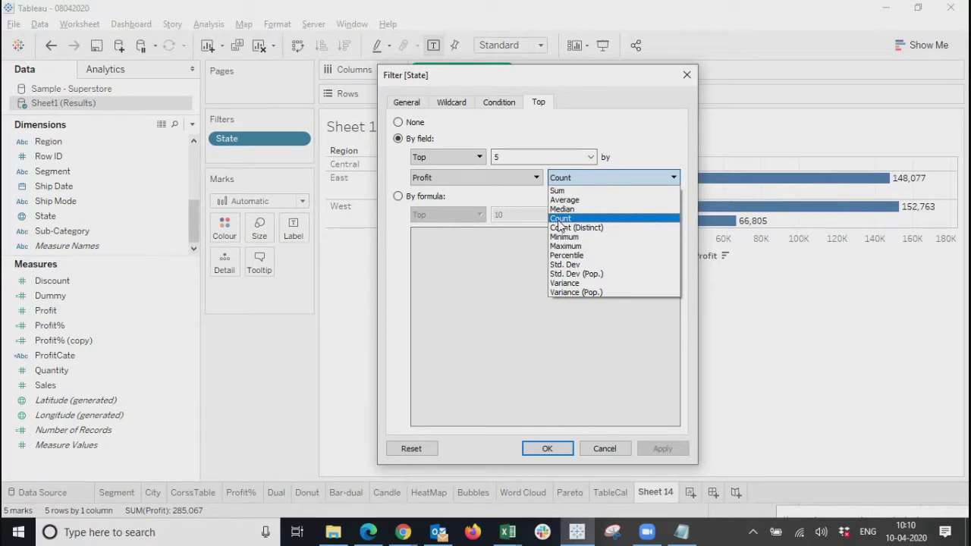
key(Up)
key(Up)
key(Up)
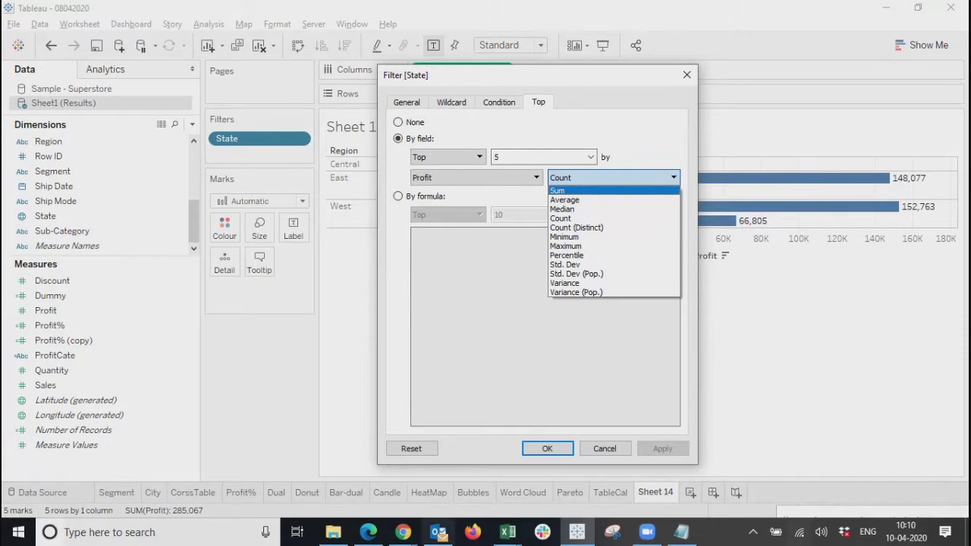
click(63, 531)
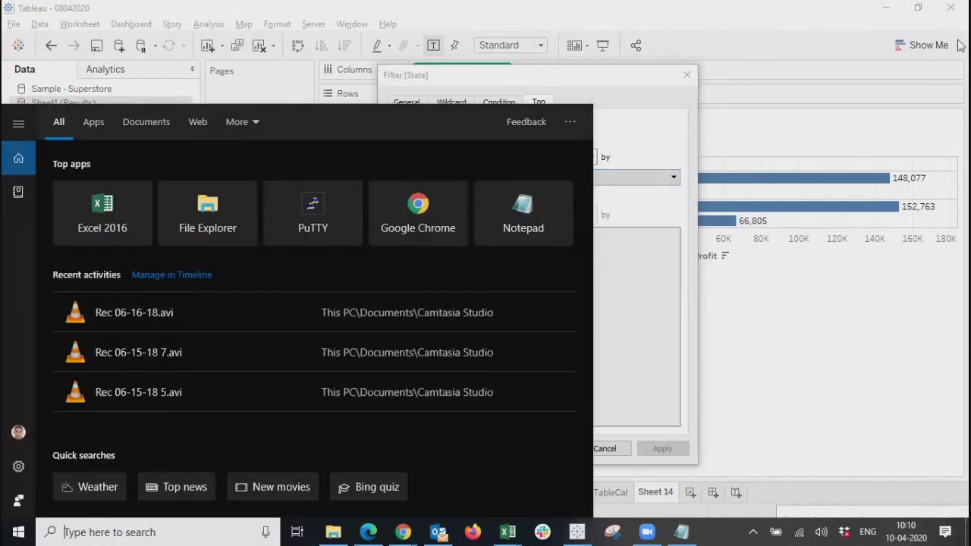
click(729, 353)
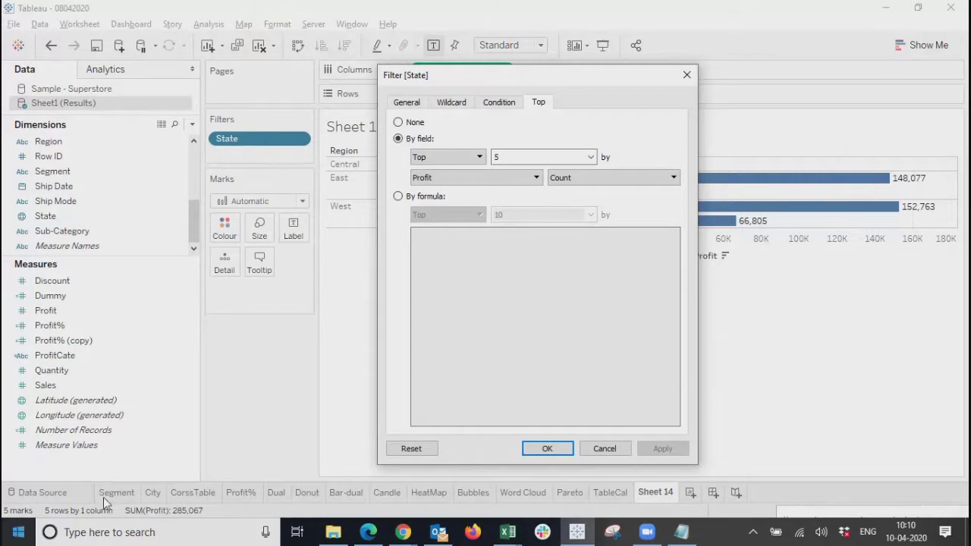
click(628, 182)
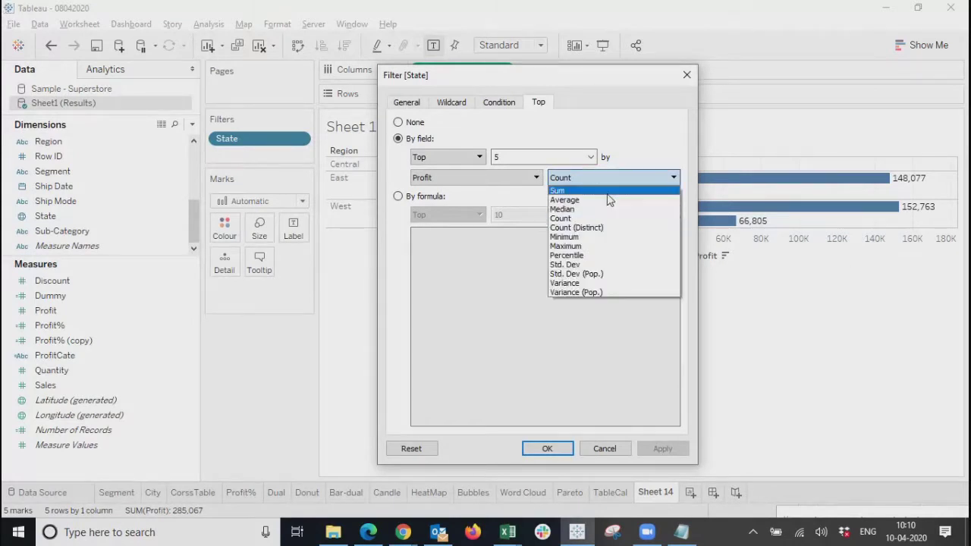
click(558, 190)
click(662, 448)
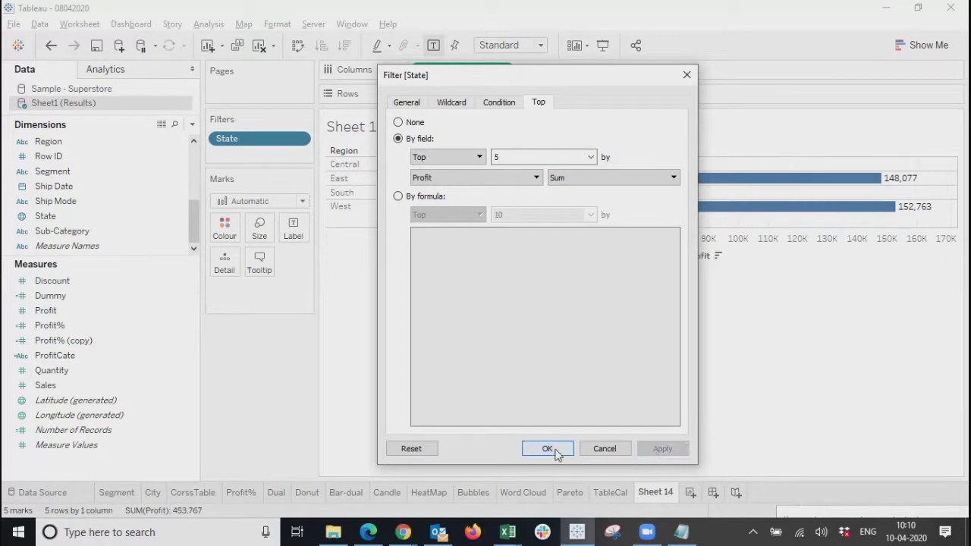
click(547, 448)
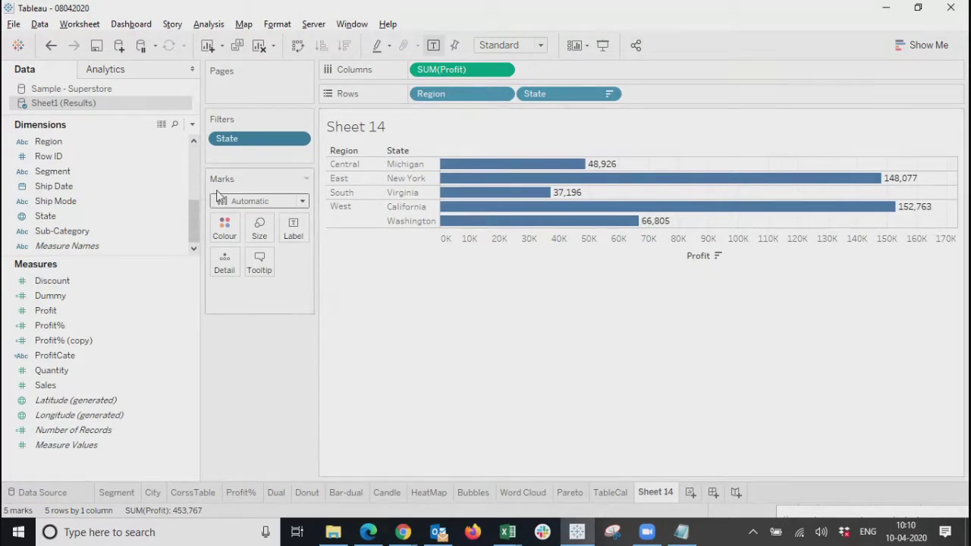
Step: Show the State filter card beside the chart and open its filter settings from the card
click(298, 139)
key(Escape)
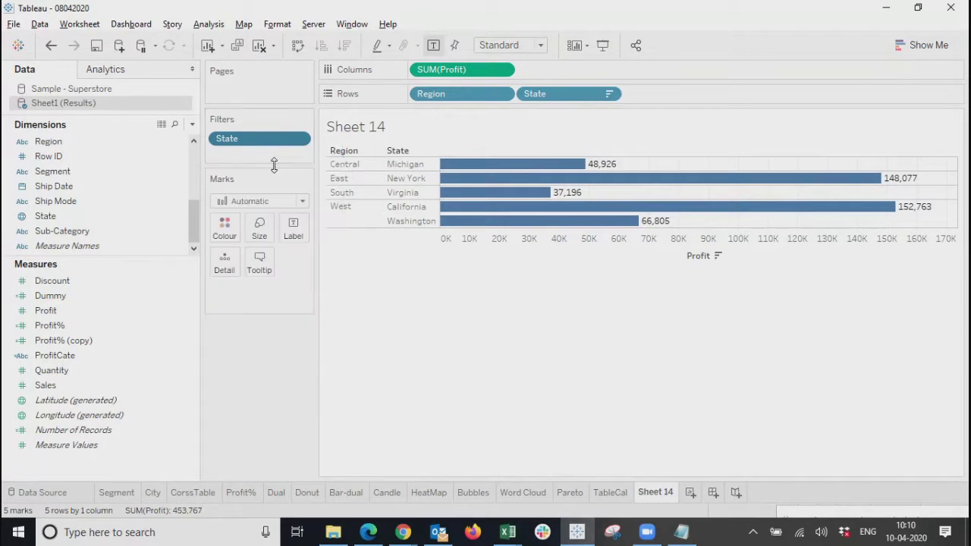
click(299, 140)
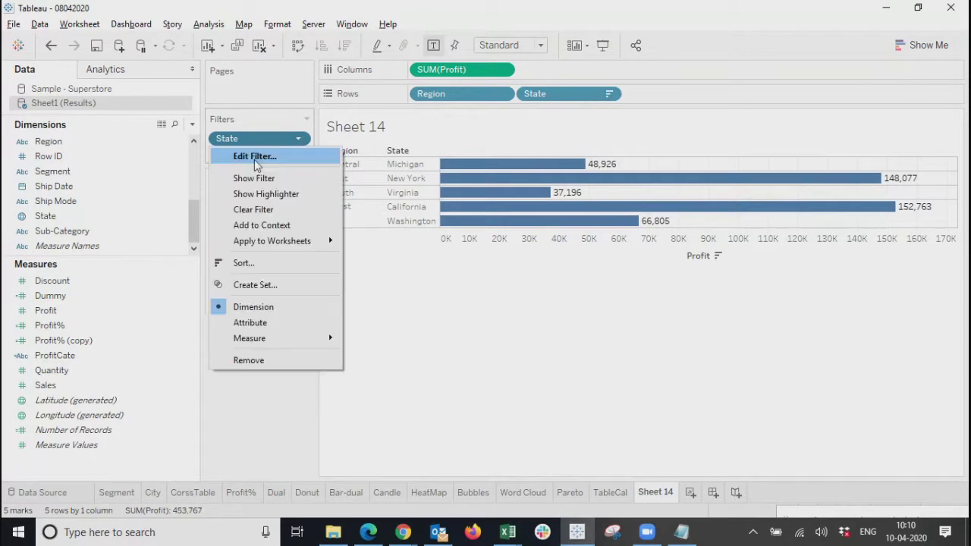
click(254, 177)
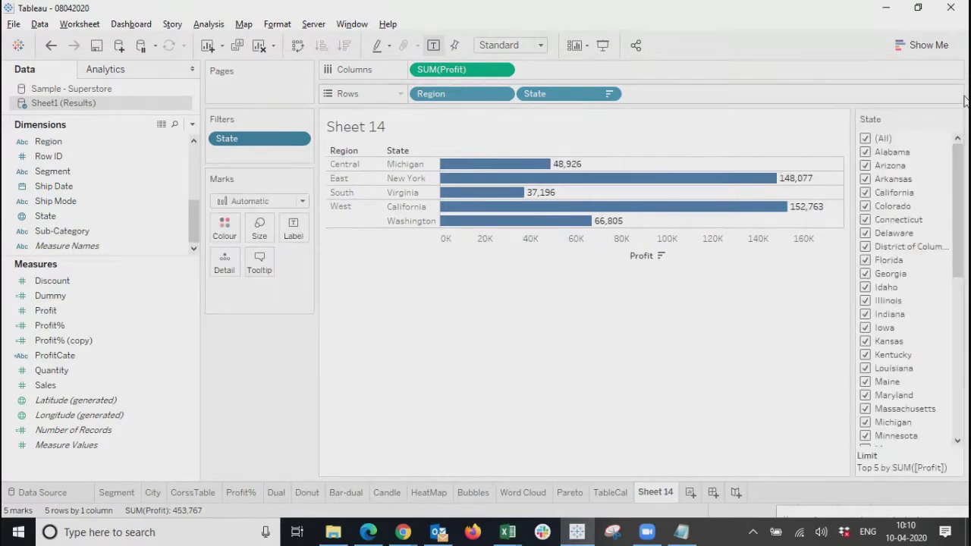
click(956, 119)
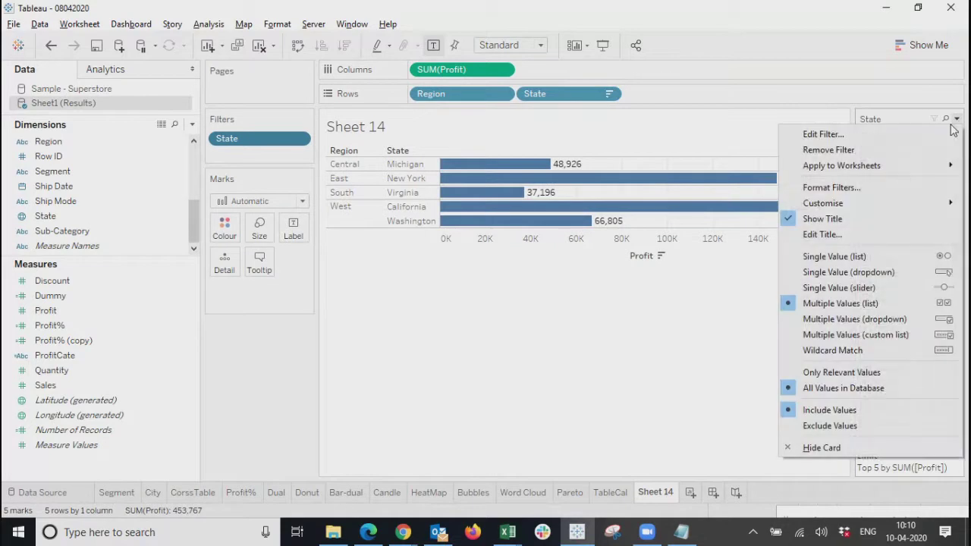
click(852, 142)
drag(506, 74, 570, 81)
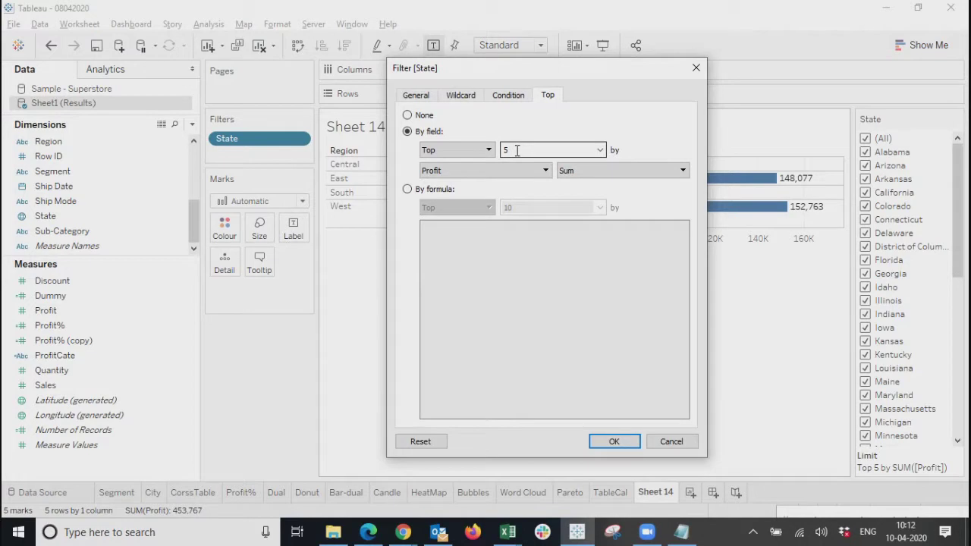
Step: Bring the Notepad note over the State filter settings, compare its wording with the Top 5 condition, and minimize it
click(681, 532)
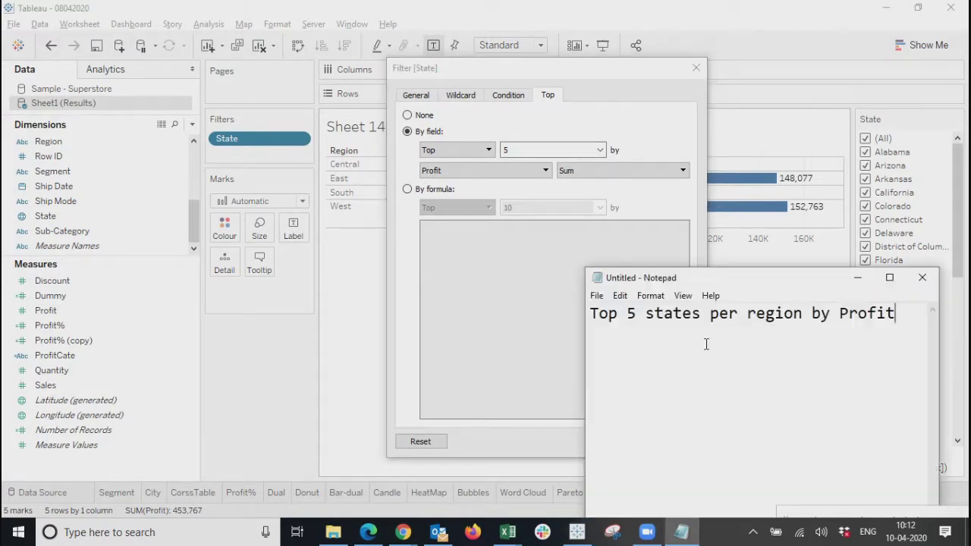
drag(729, 282, 513, 370)
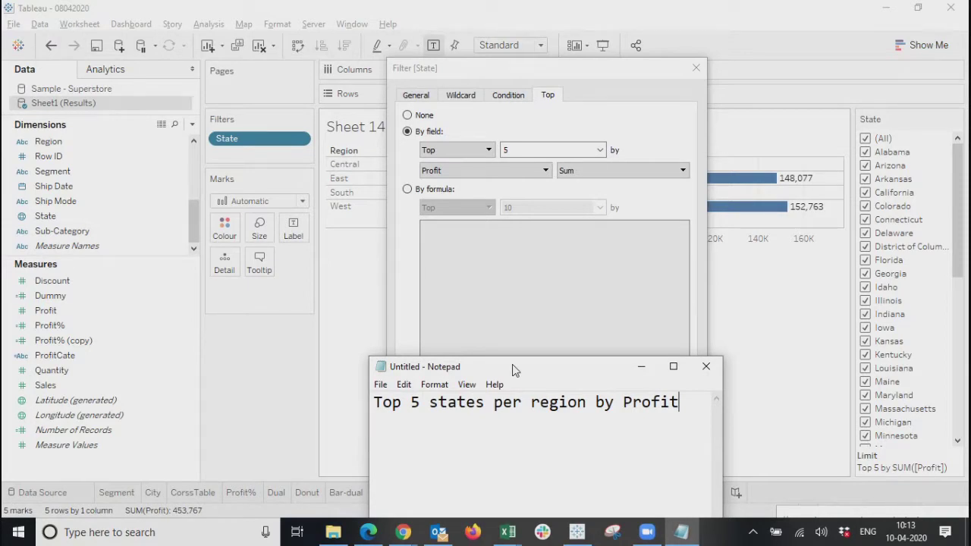
drag(545, 370, 533, 261)
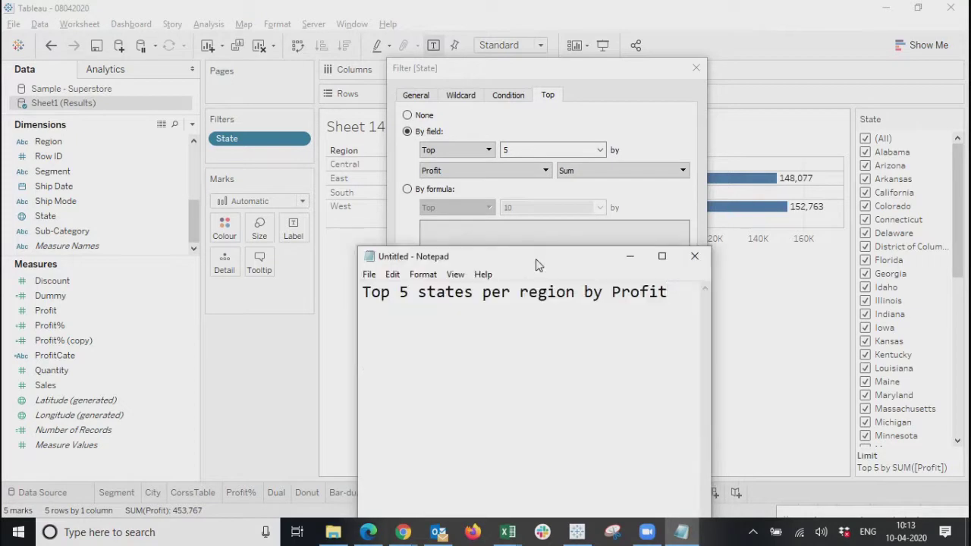
click(630, 256)
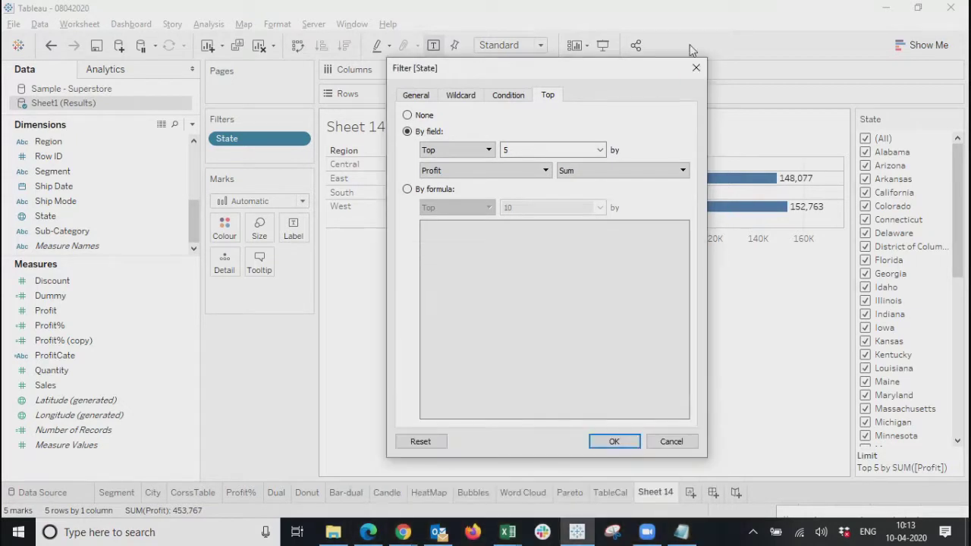
Step: Close the State filter settings without changes and hide the State filter card
click(694, 69)
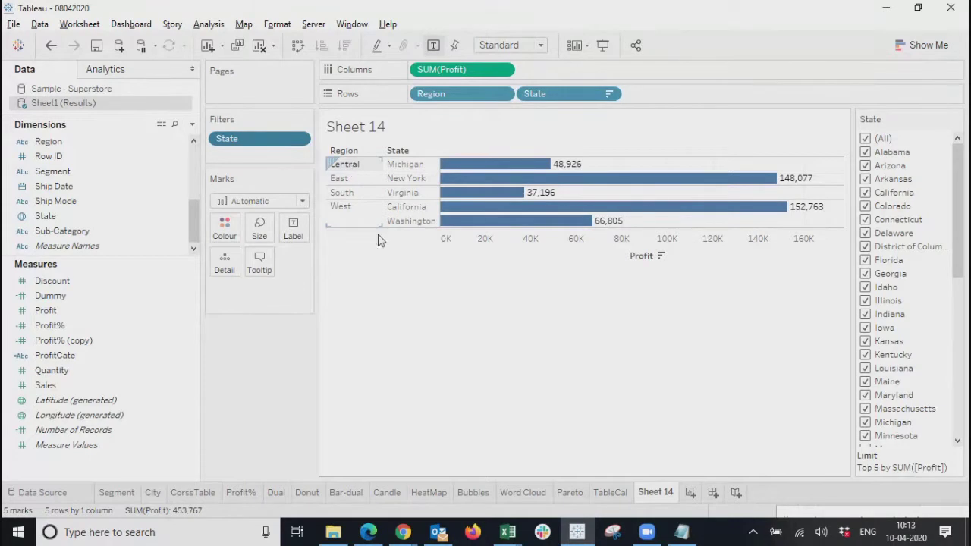
click(956, 119)
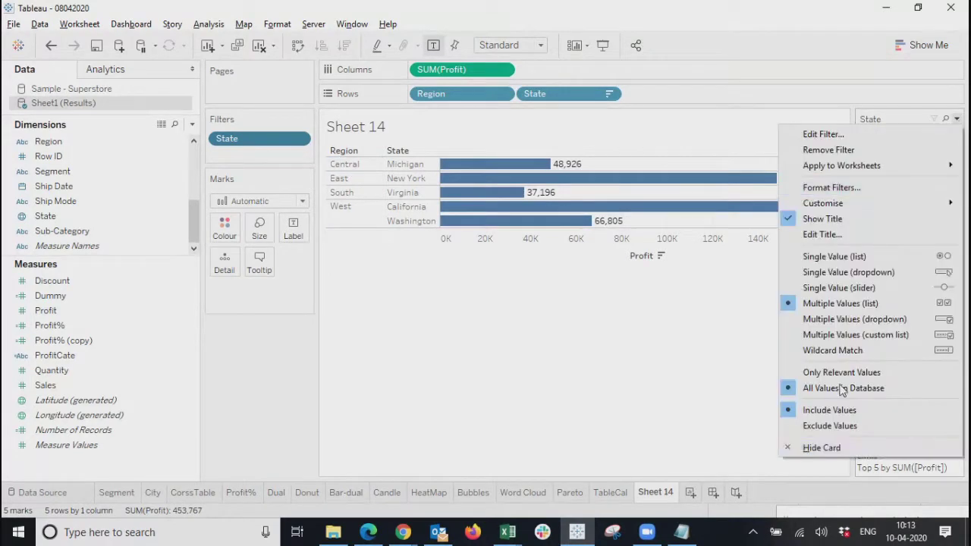
click(831, 449)
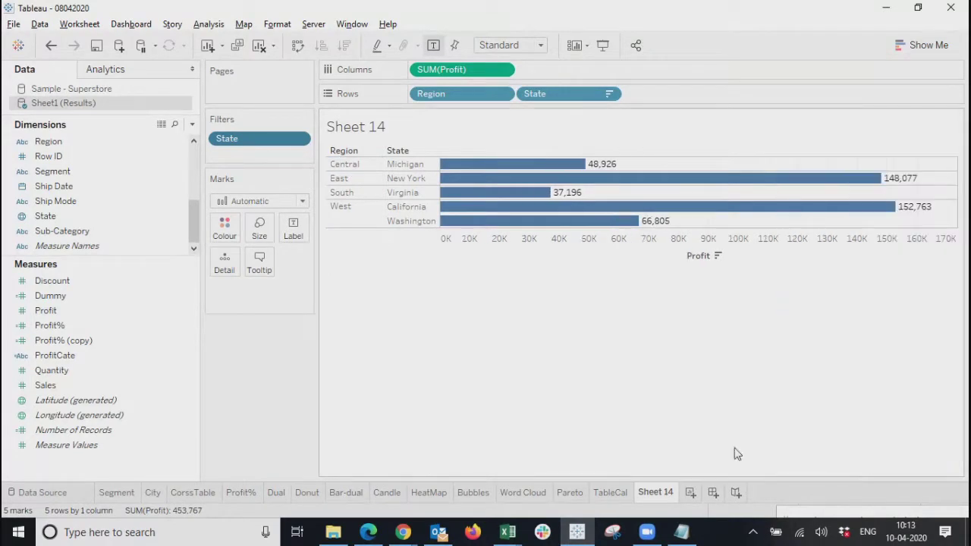
Step: Create a calculated field named Rank and start its formula with the RANK function
click(193, 123)
click(143, 144)
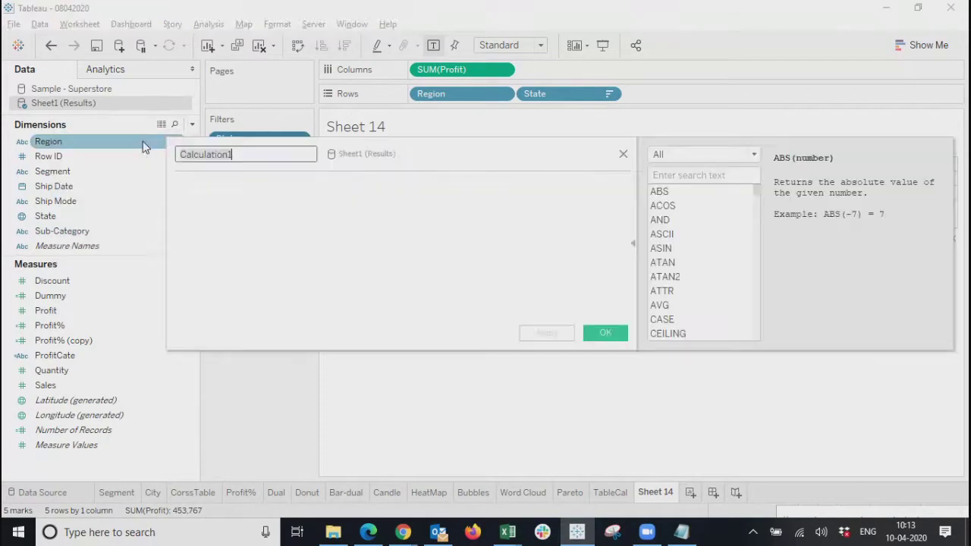
drag(451, 156, 508, 199)
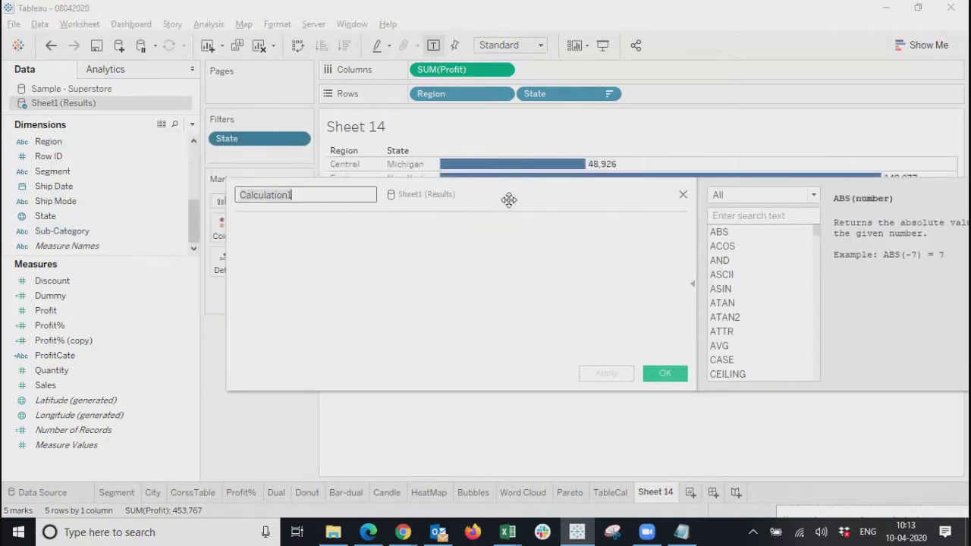
text(Rank)
click(282, 270)
text(Rank)
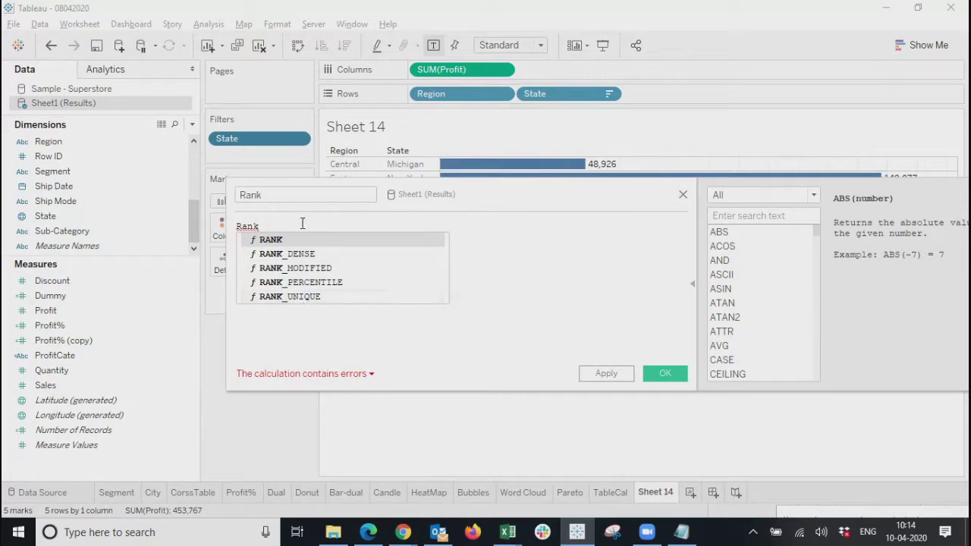
key(Return)
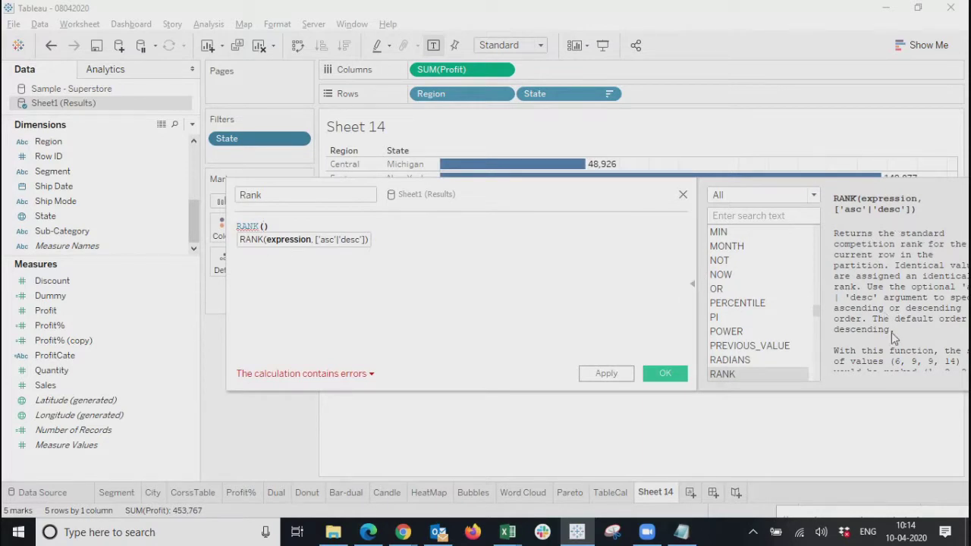
Step: Complete the Rank formula as RANK(sum([Profit]),'asc'), consulting the RANK function's description for its arguments
scroll(891, 332, down, 2)
scroll(903, 301, up, 2)
drag(604, 194, 518, 186)
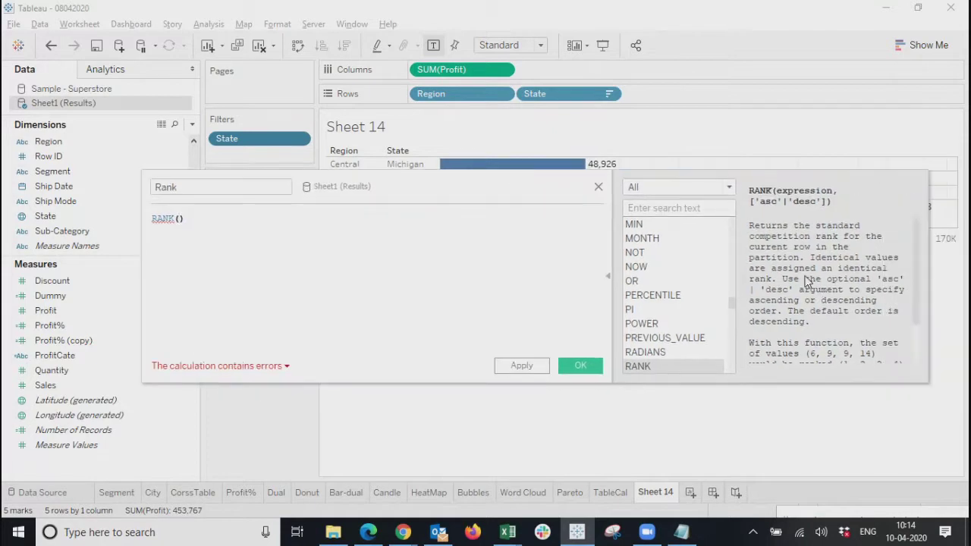
scroll(809, 282, down, 2)
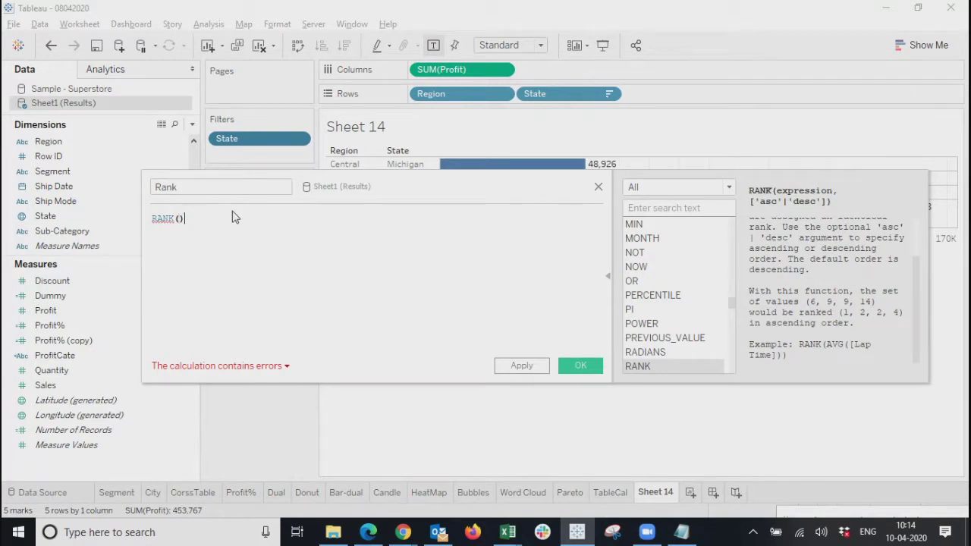
key(BackSpace)
text(sum)
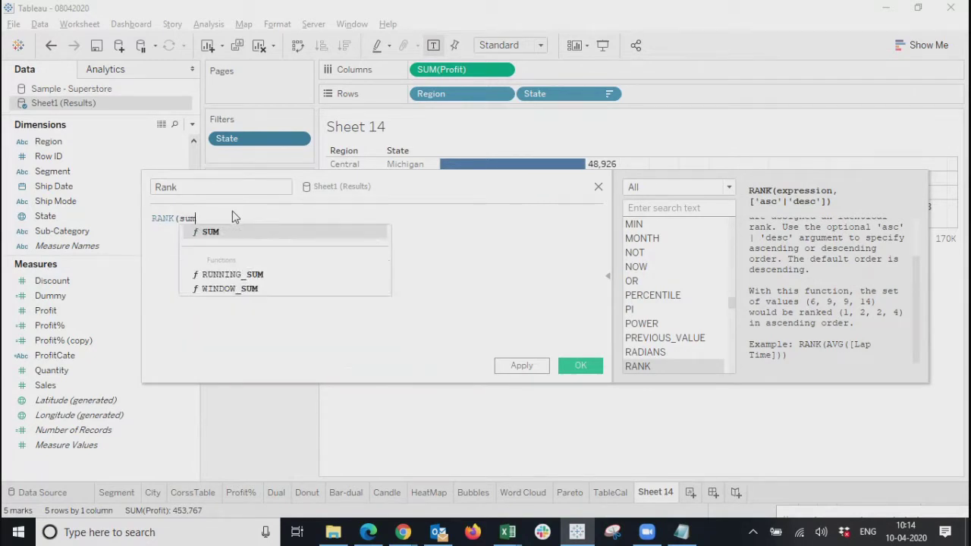
text((pro)
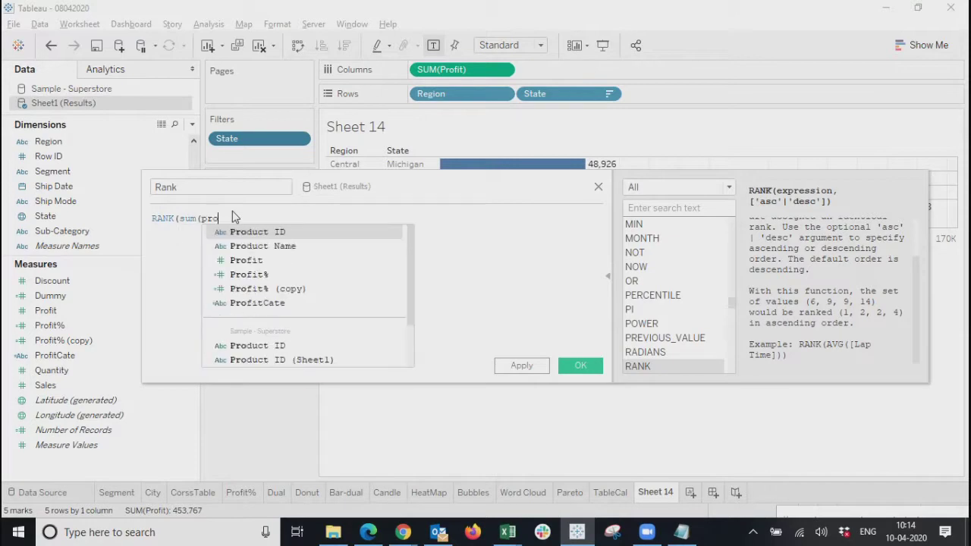
key(Return)
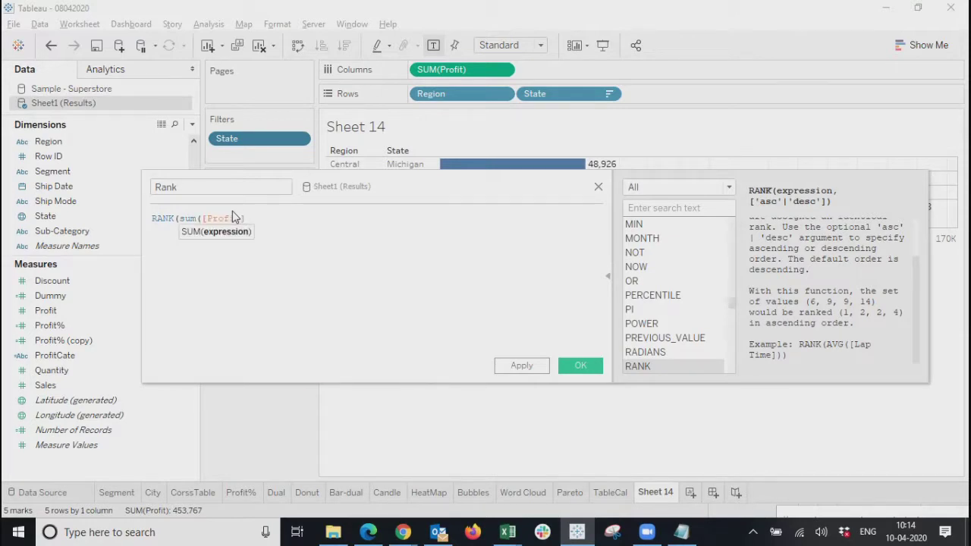
text()),)
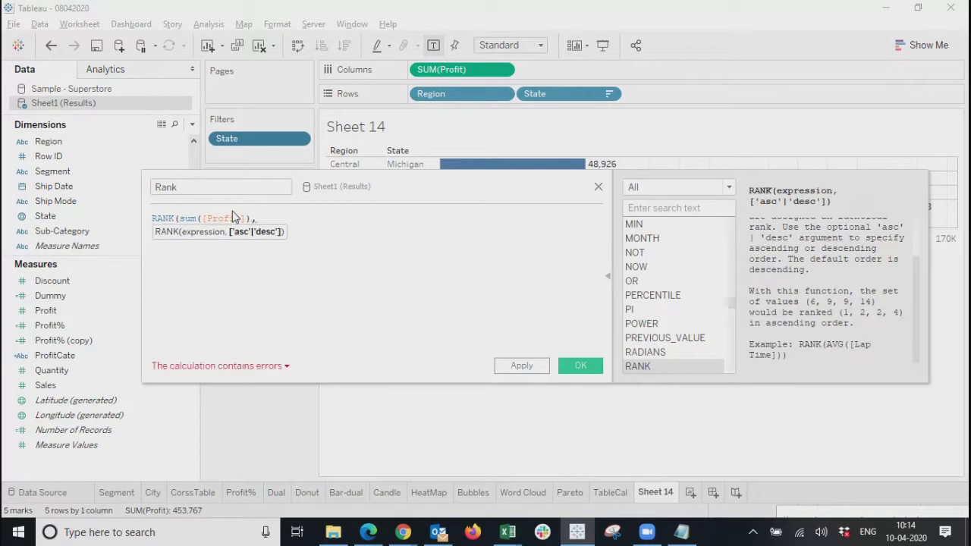
text('asc)
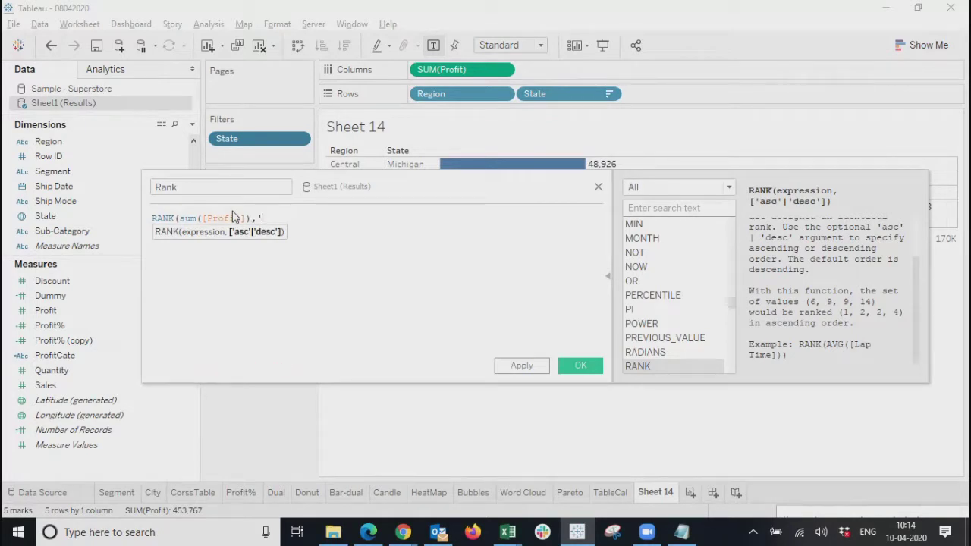
text(')
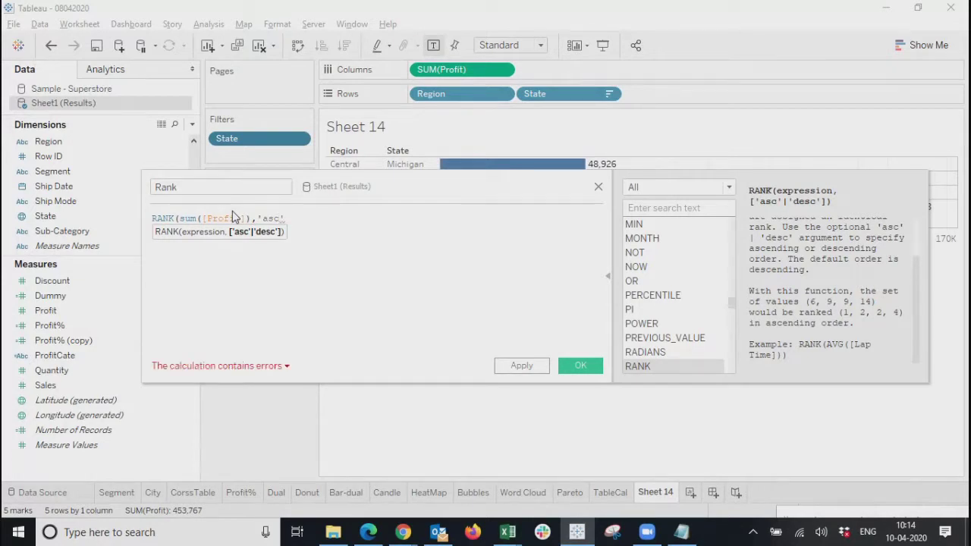
text())
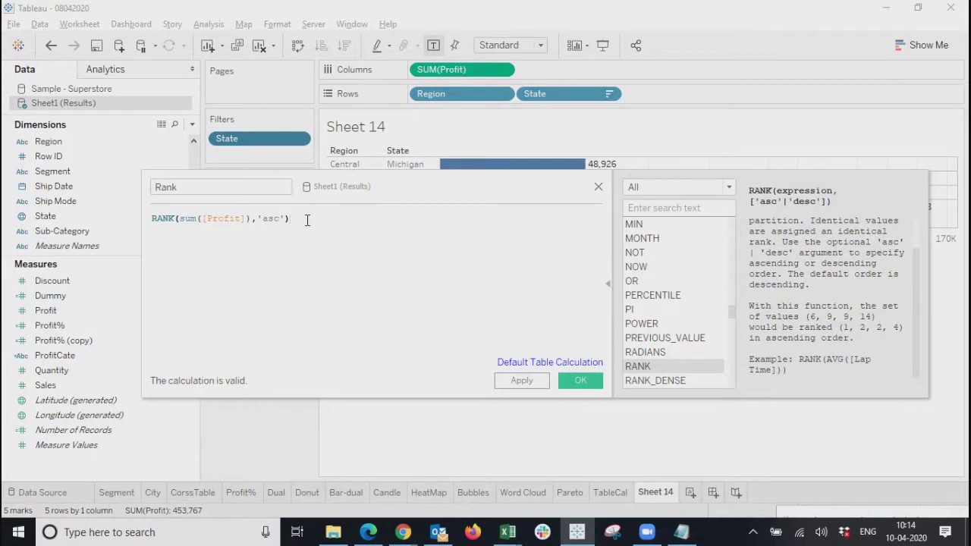
Step: Change the sort order argument in the Rank formula to 'desc', then apply and save the calculated field
key(Left)
key(Left)
key(BackSpace)
key(BackSpace)
key(BackSpace)
text(des)
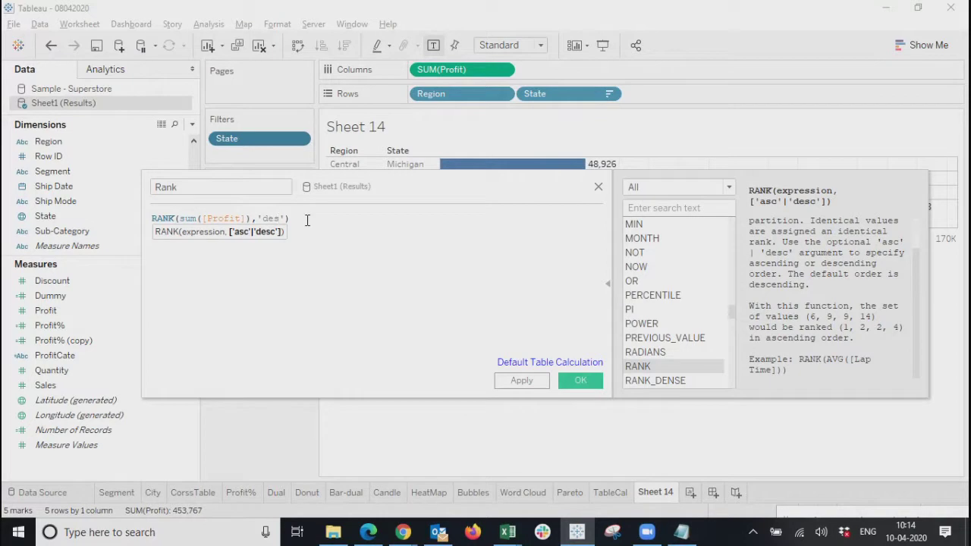
text(c)
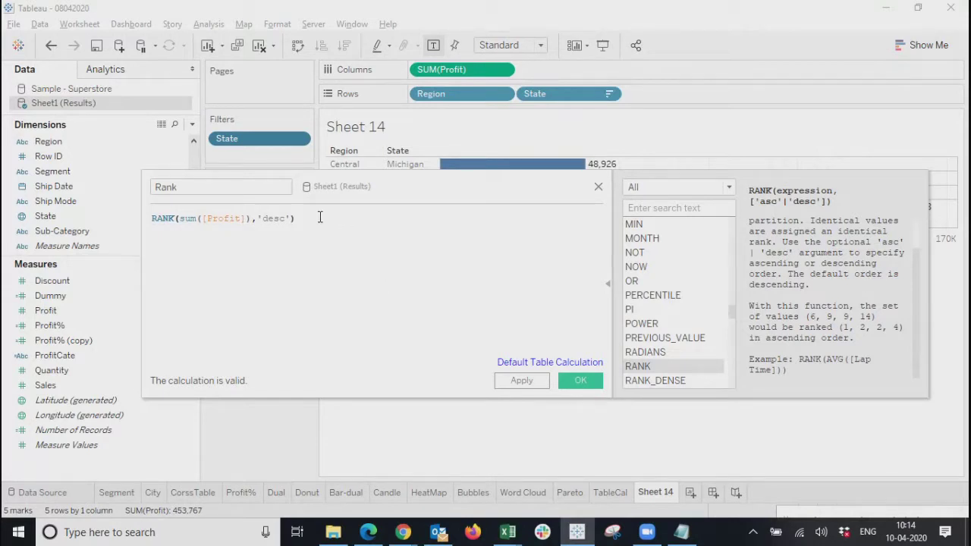
click(521, 380)
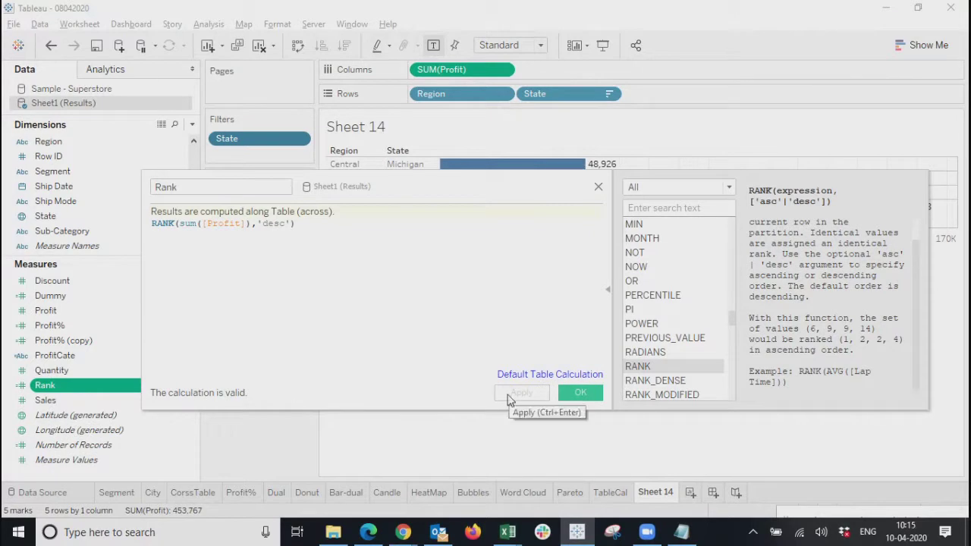
click(573, 397)
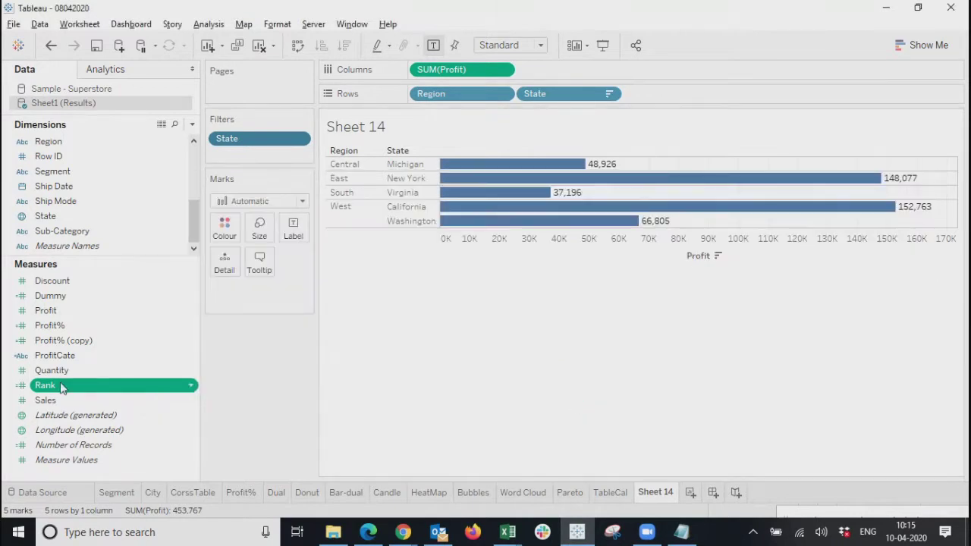
Step: View the underlying data of Sheet1 (Results) and check its measure columns for the Rank field
click(161, 125)
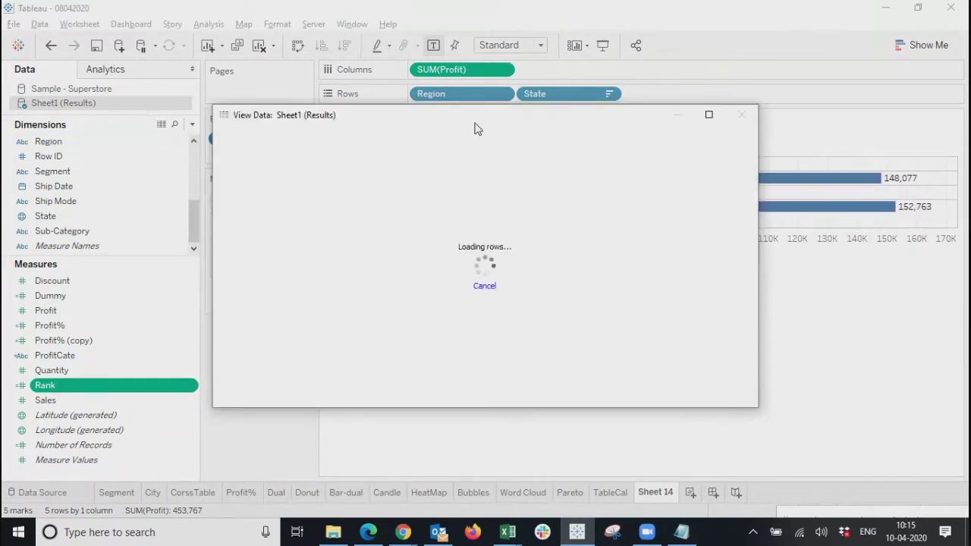
drag(344, 400, 700, 392)
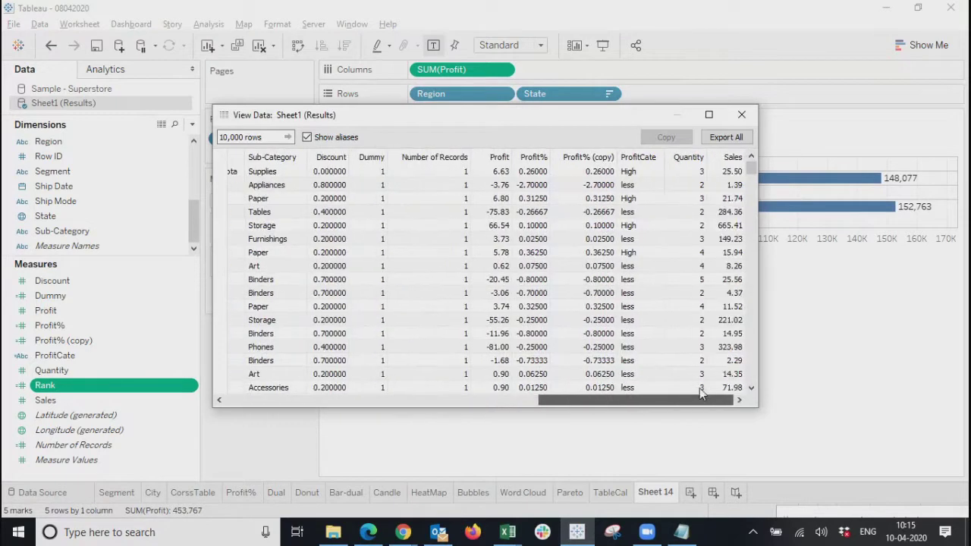